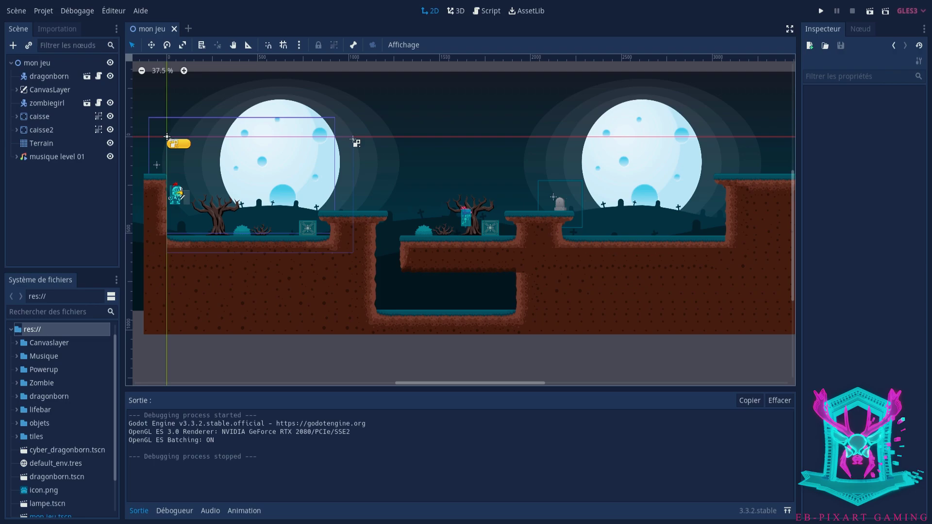
- Add a 'descendre' input action bound to the Down key in the project's input map
left_click(43, 11)
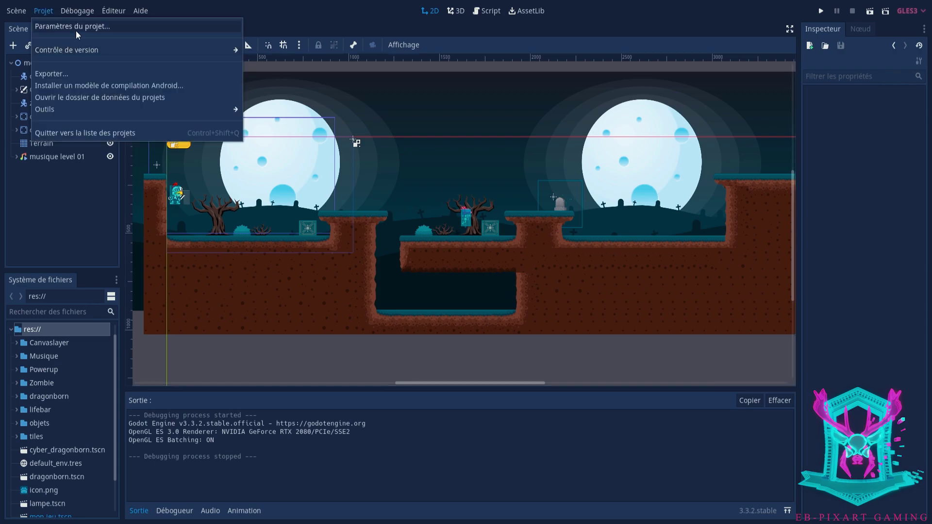
left_click(73, 28)
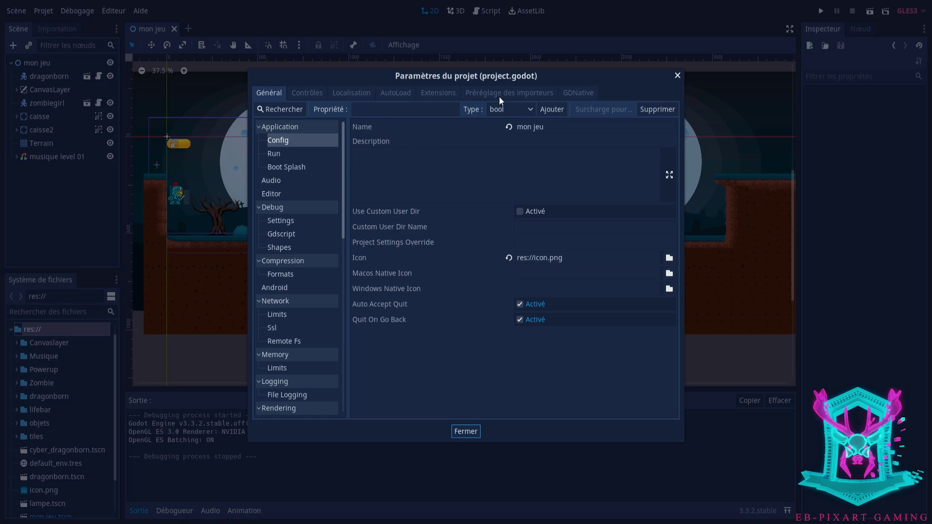
left_click(307, 93)
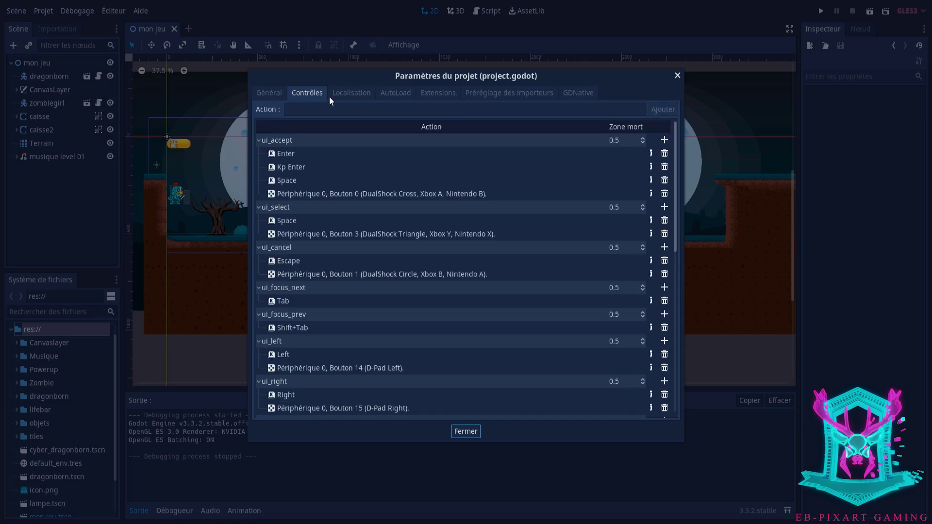
left_click(358, 113)
type("d")
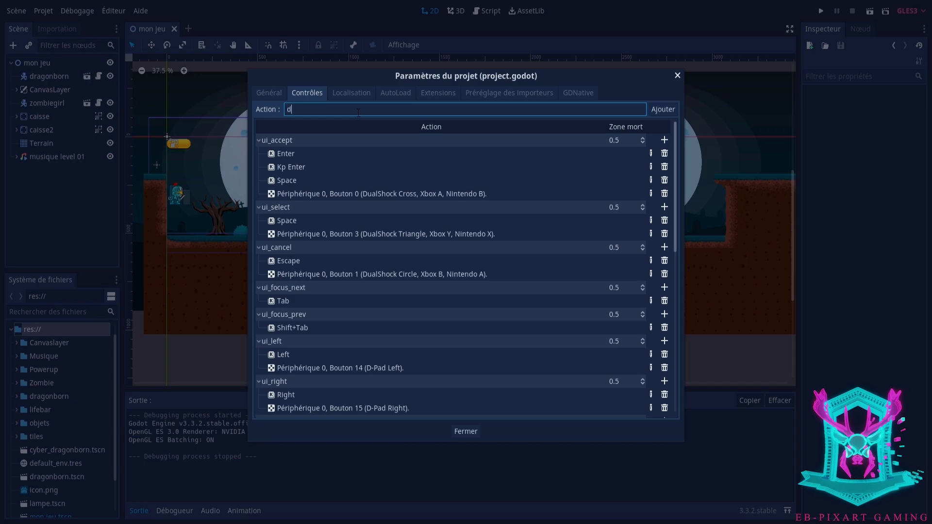
type("escen")
type("dre")
left_click(664, 110)
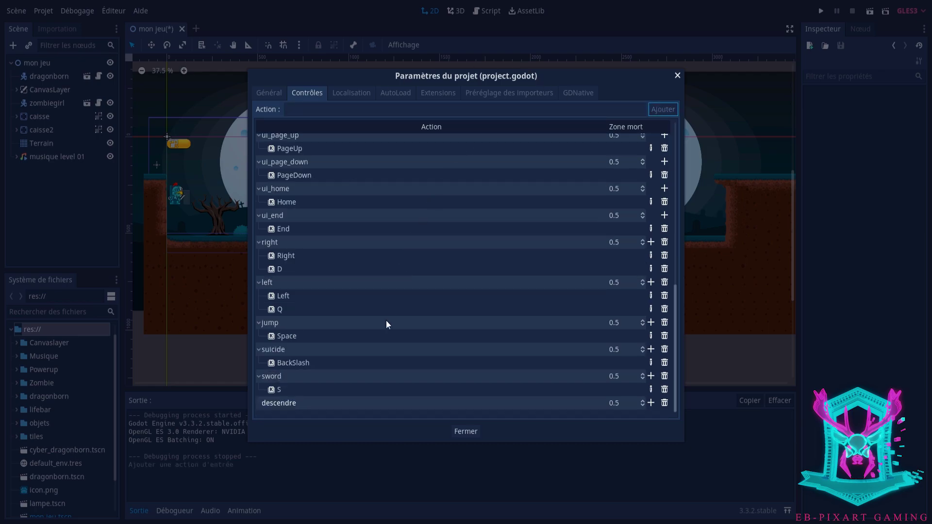
double_click(339, 403)
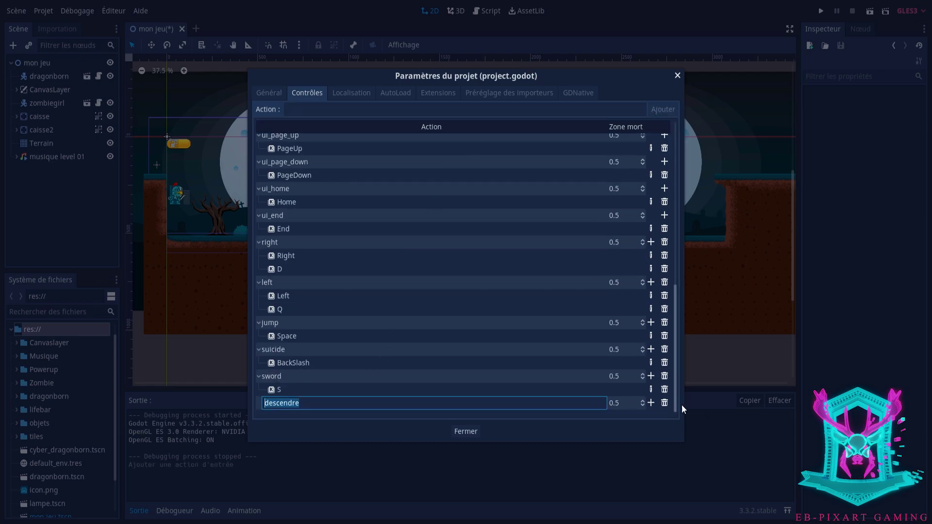
left_click(650, 403)
left_click(652, 414)
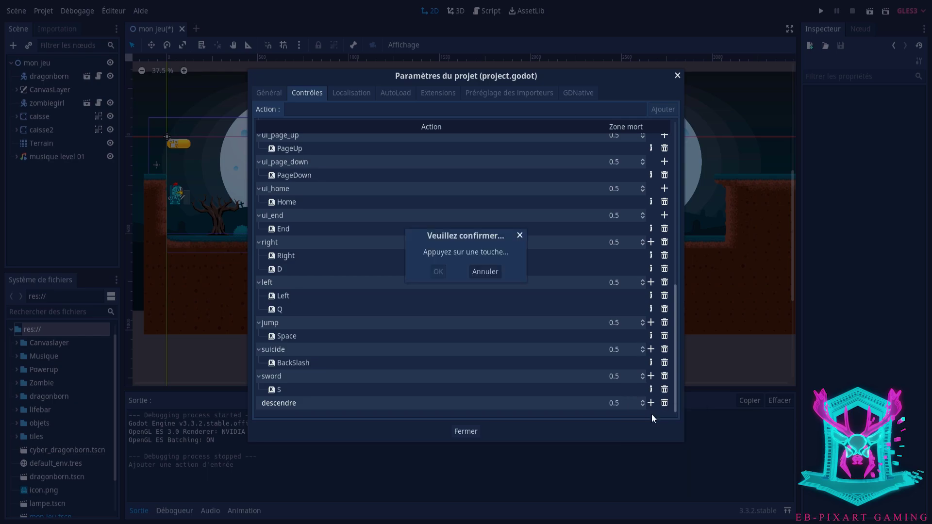
key("Down")
left_click(437, 272)
- Add a 'grimper' input action bound to the Up key and close the project settings
left_click(300, 110)
type("g")
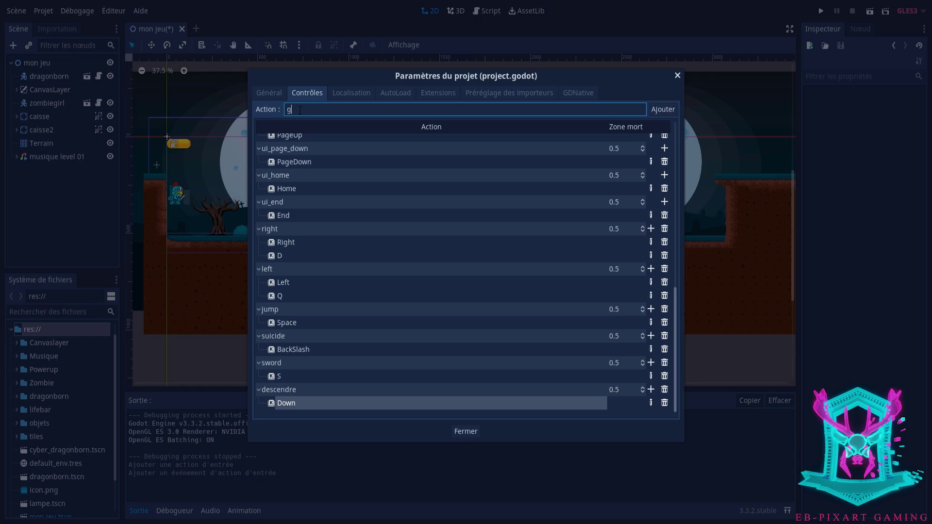
type("rimper")
left_click(658, 111)
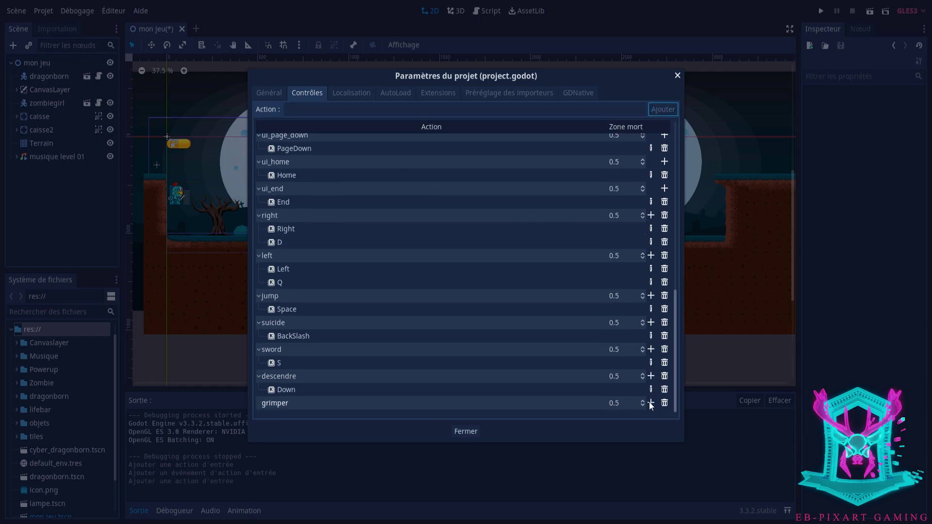
left_click(651, 403)
left_click(660, 416)
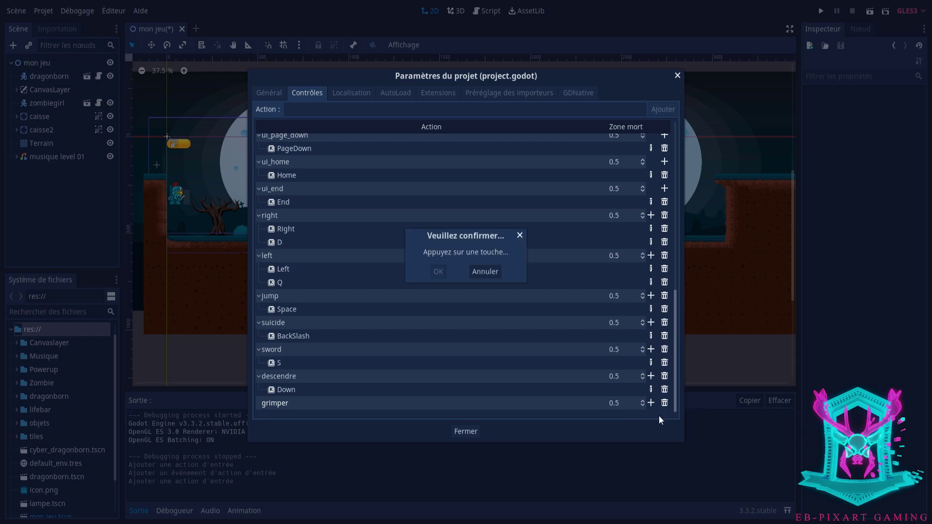
key("Up")
left_click(439, 272)
left_click(468, 429)
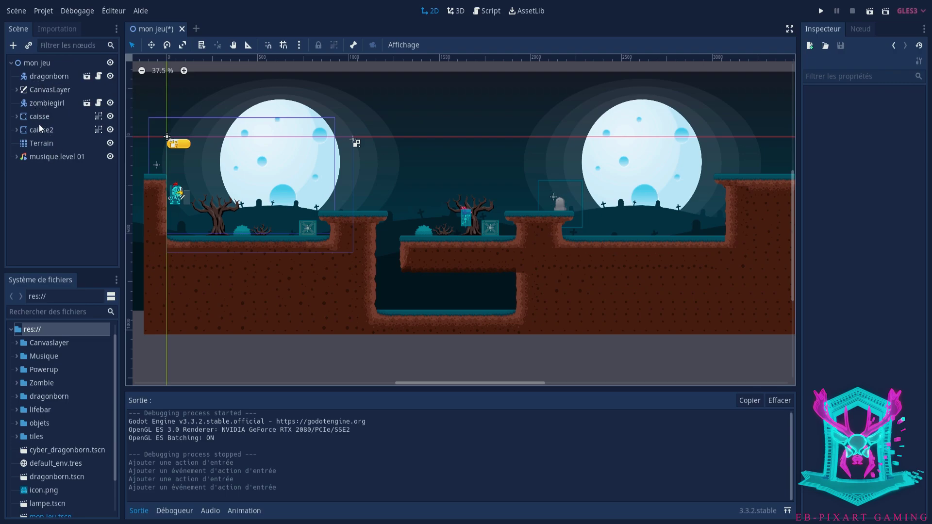
- Inspect the mon jeu scene tree: expand and collapse caisse, and check dragonborn's options
left_click(17, 116)
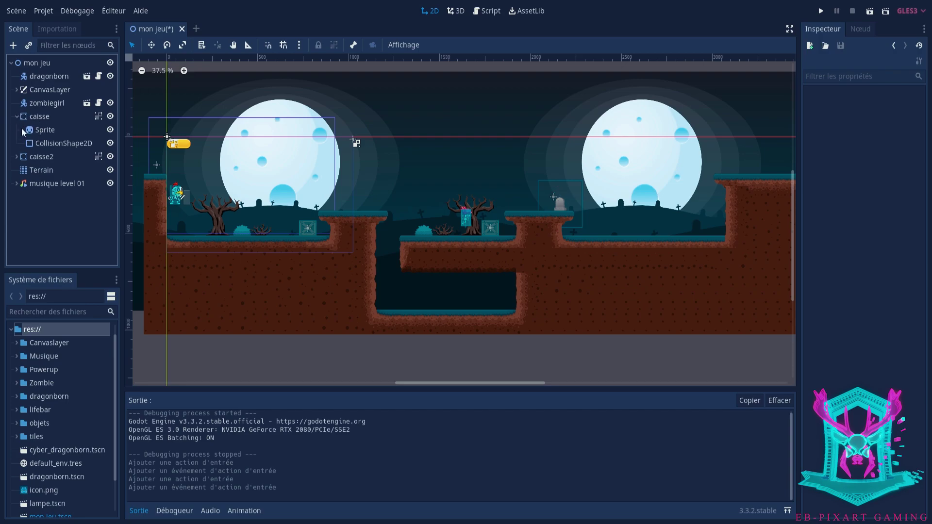
left_click(17, 116)
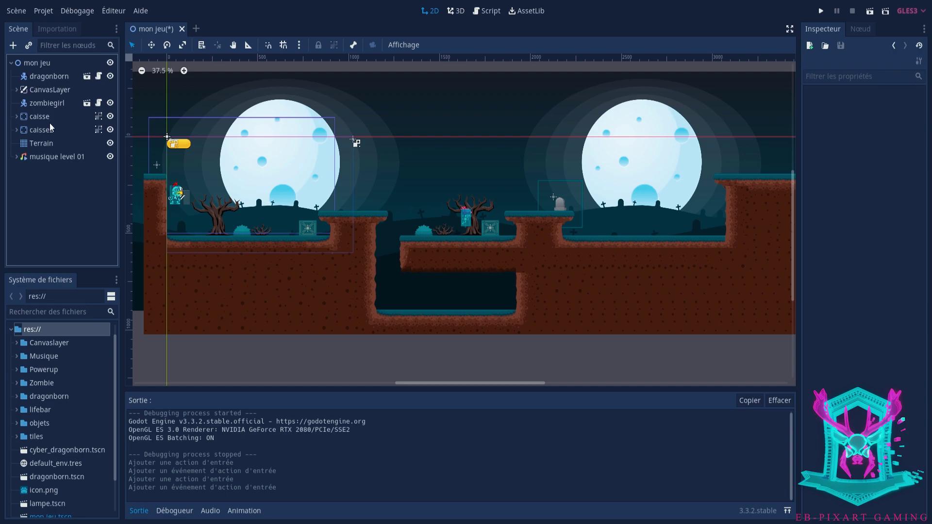
right_click(36, 76)
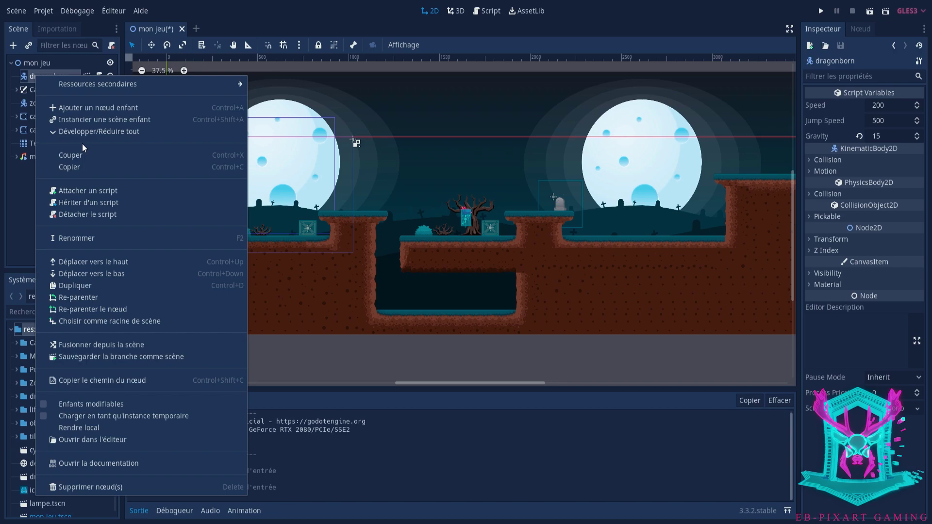
left_click(24, 213)
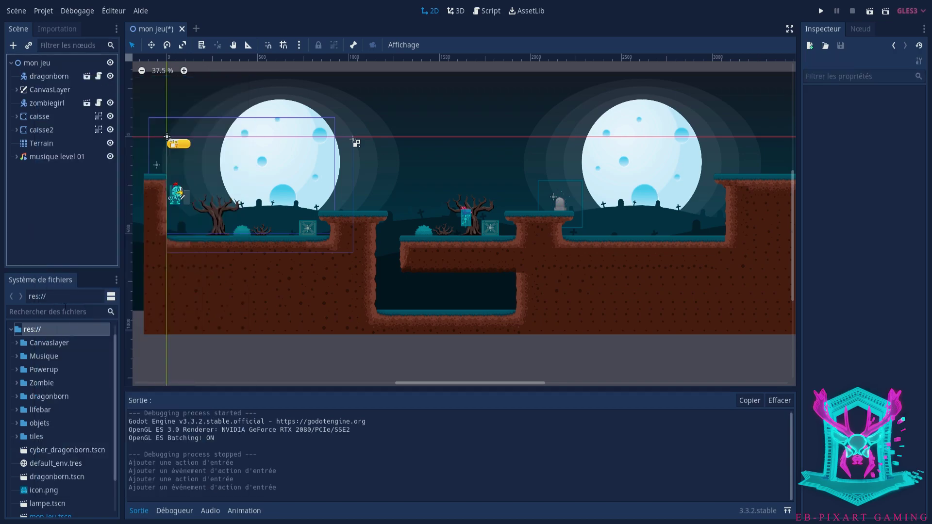
scroll(61, 490, "down", 2)
- Open dragonborn.tscn briefly, close it, then start a new empty scene
left_click(53, 438)
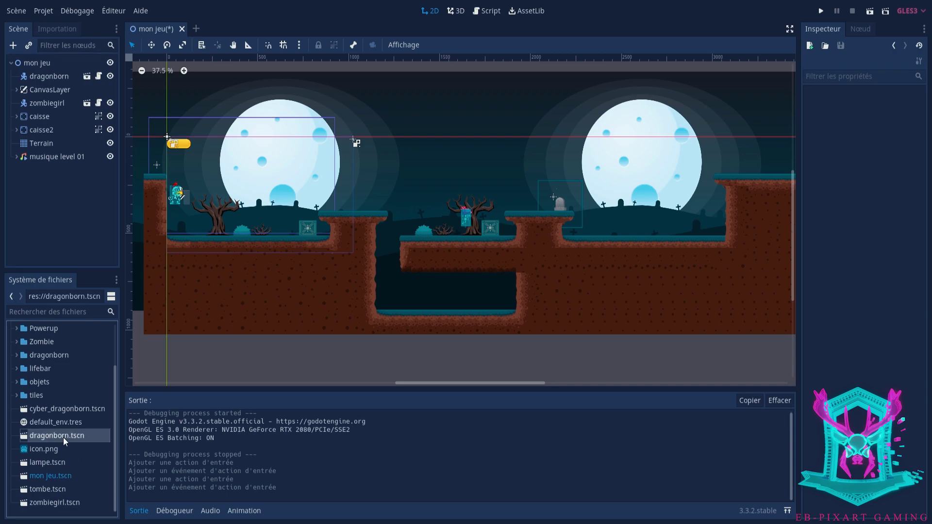
double_click(65, 438)
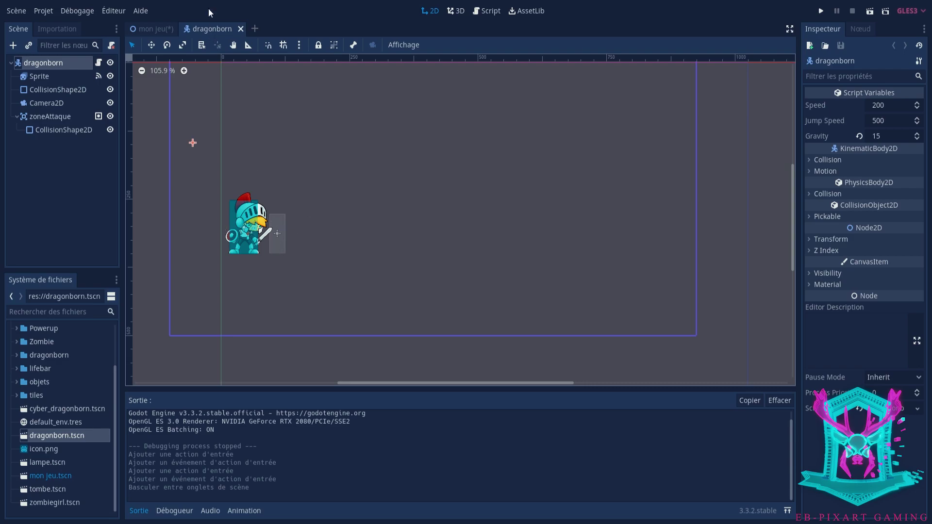
left_click(239, 29)
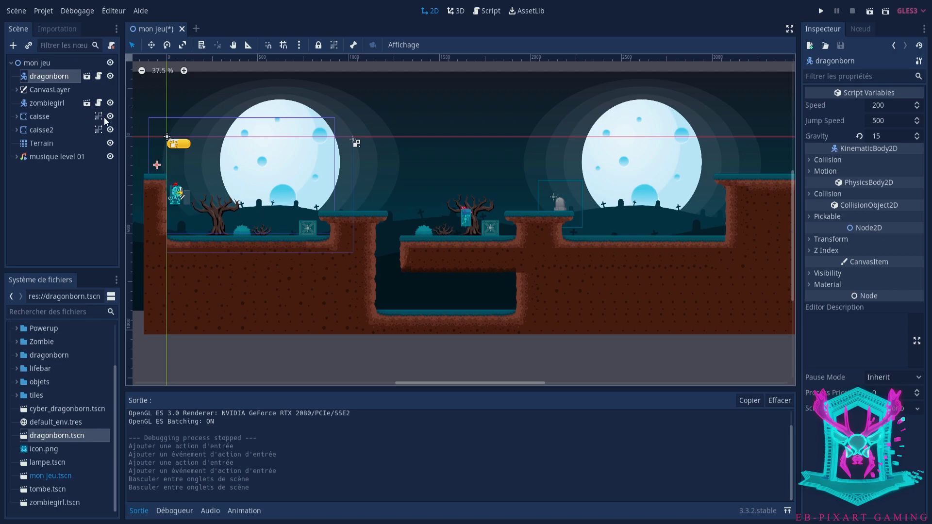
left_click(199, 29)
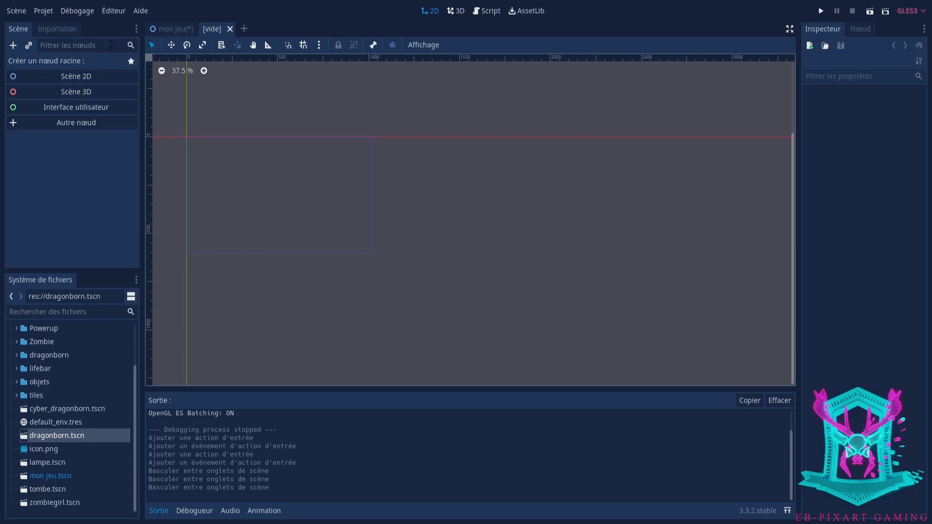
- Create an Area2D as the new scene's root node
left_click(79, 45)
type("are")
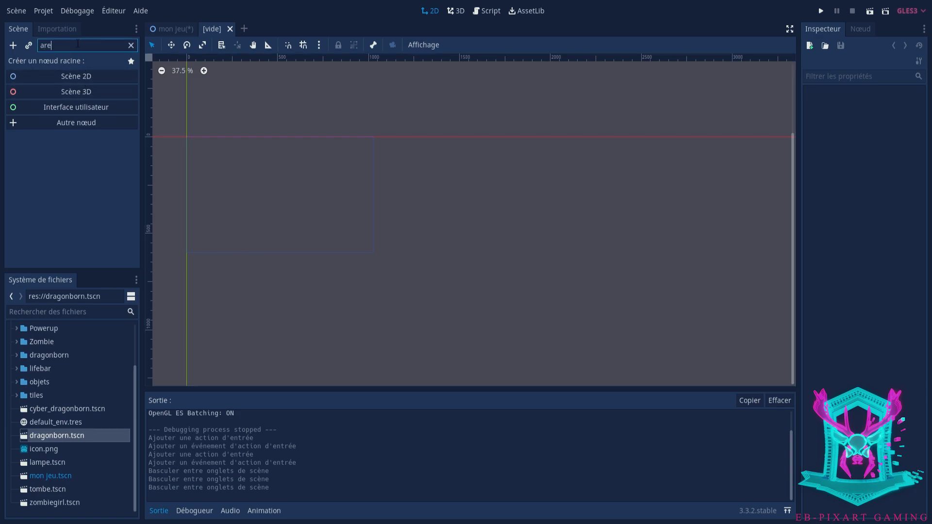
type("a")
left_click(95, 125)
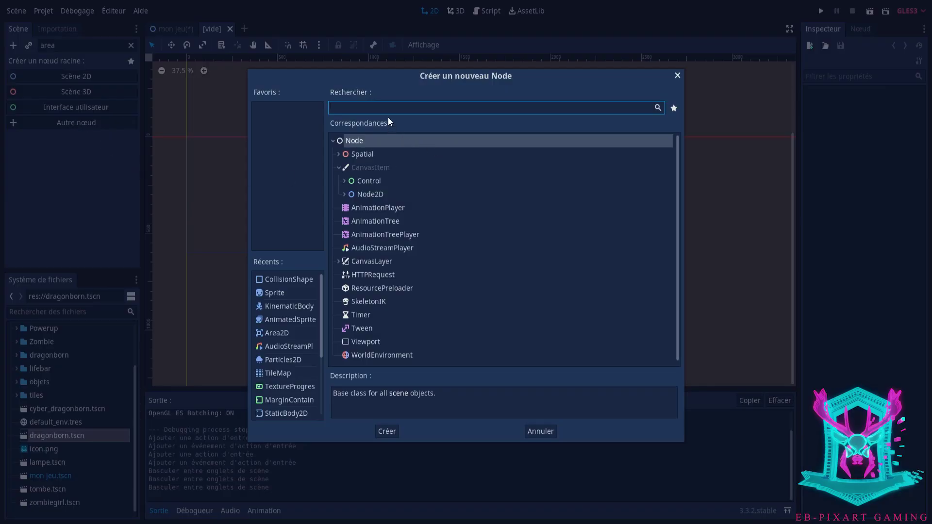
left_click(277, 330)
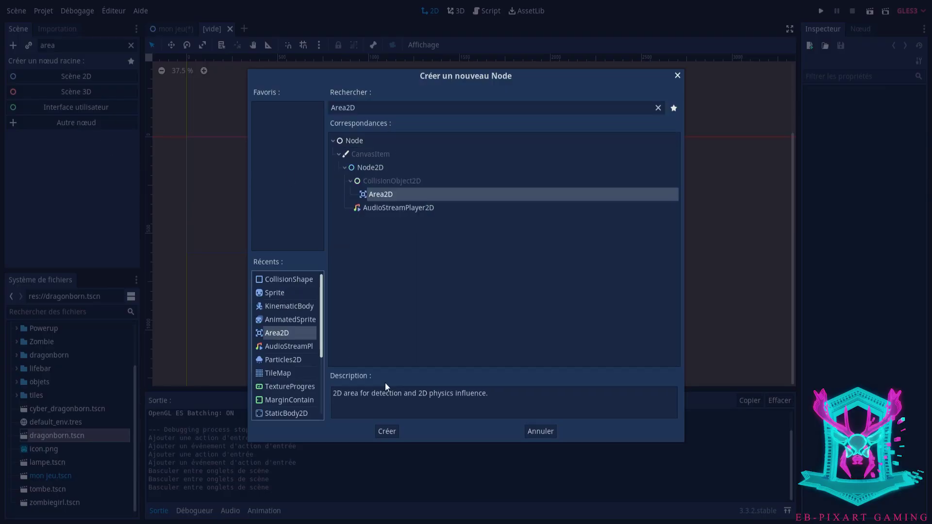
left_click(394, 432)
- Rename the Area2D root to 'echelle_plante'
right_click(38, 63)
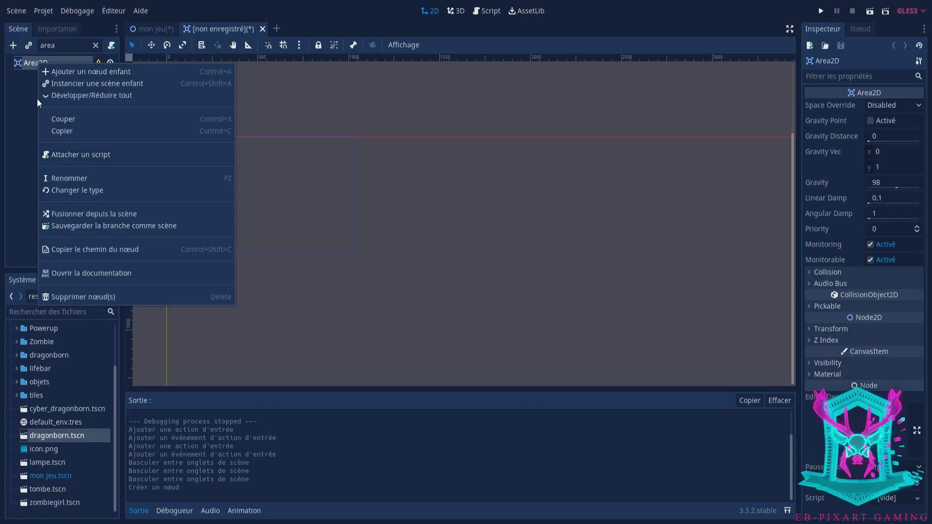
right_click(27, 65)
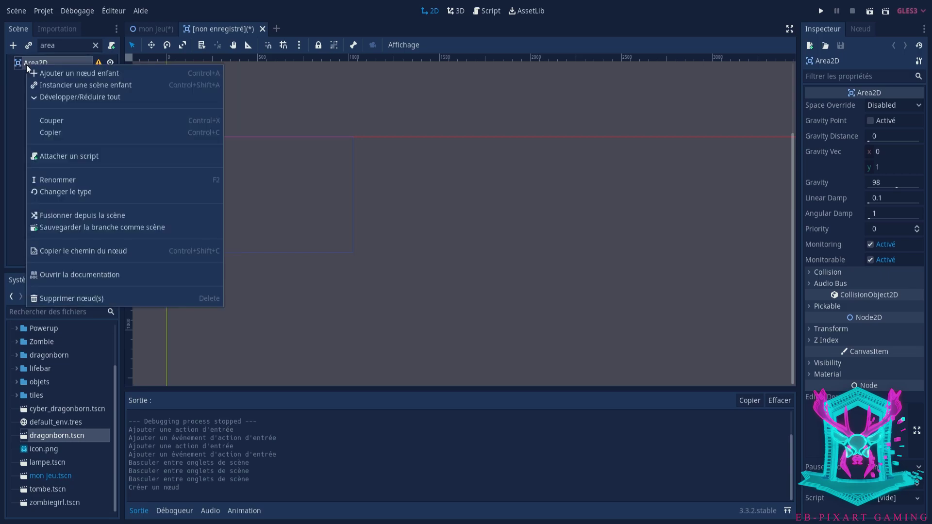
left_click(68, 179)
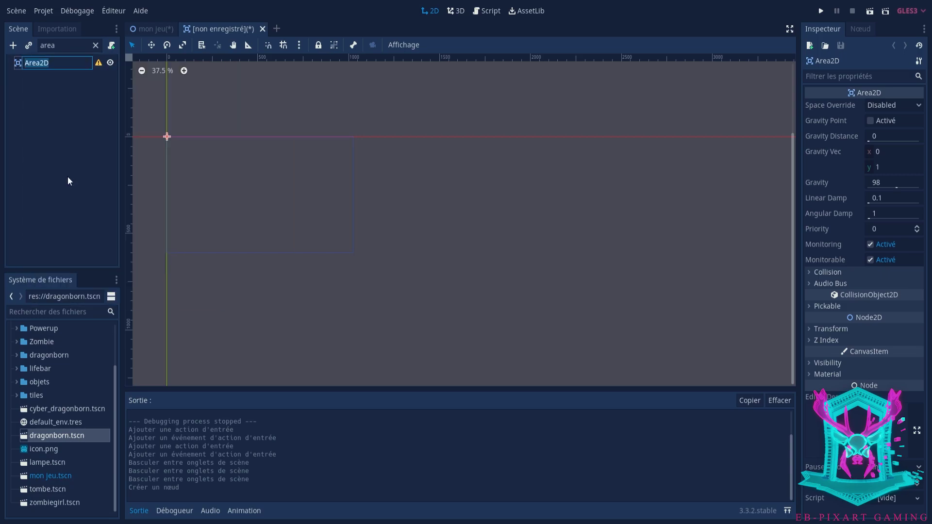
type("echelle_")
type("plante")
left_click(54, 83)
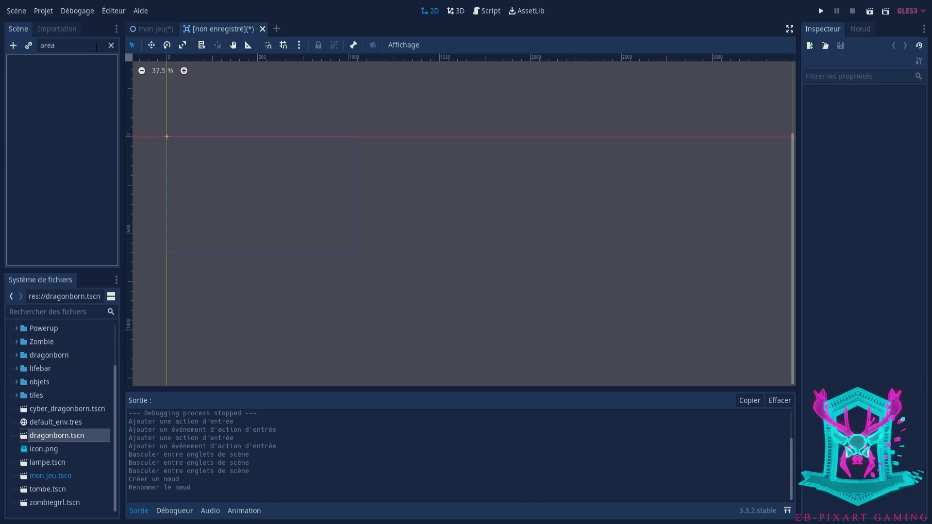
left_click(111, 45)
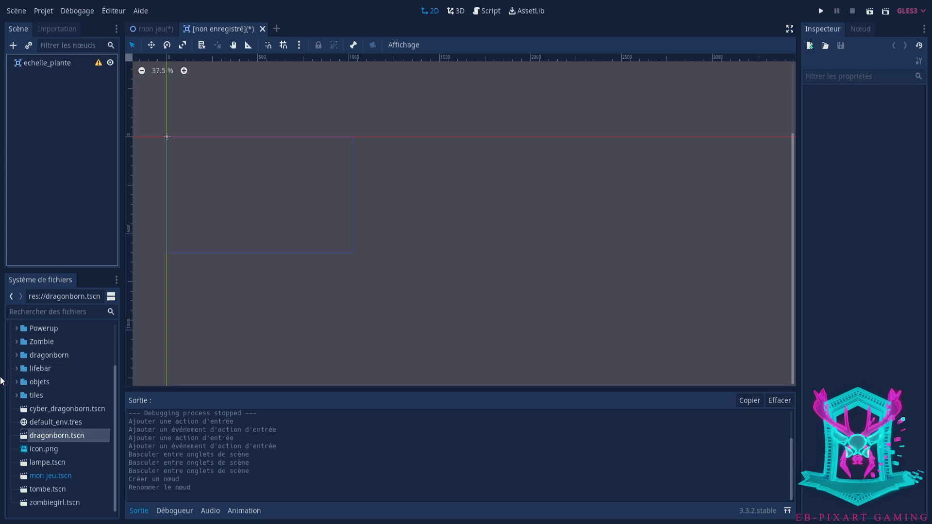
- Locate plant_01.png in the objets folder and add a Sprite child under echelle_plante
double_click(20, 382)
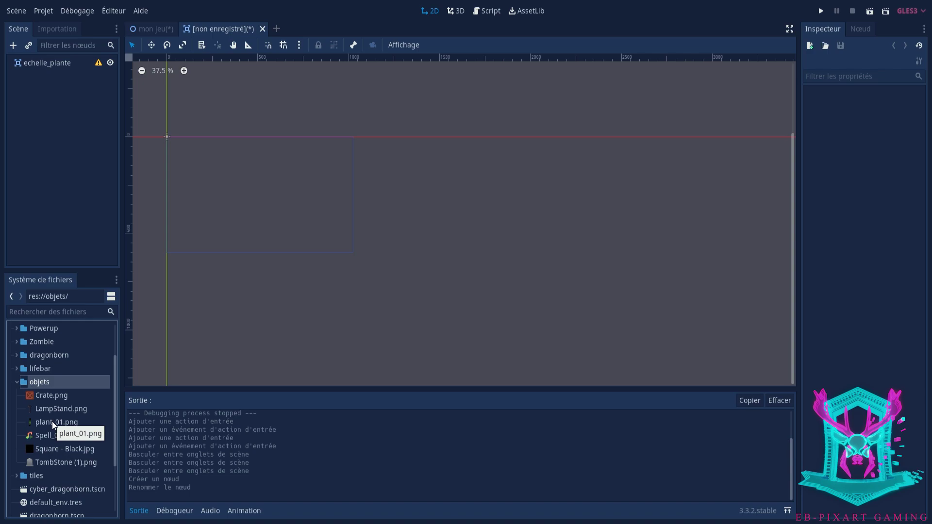
left_click(52, 422)
left_click(16, 382)
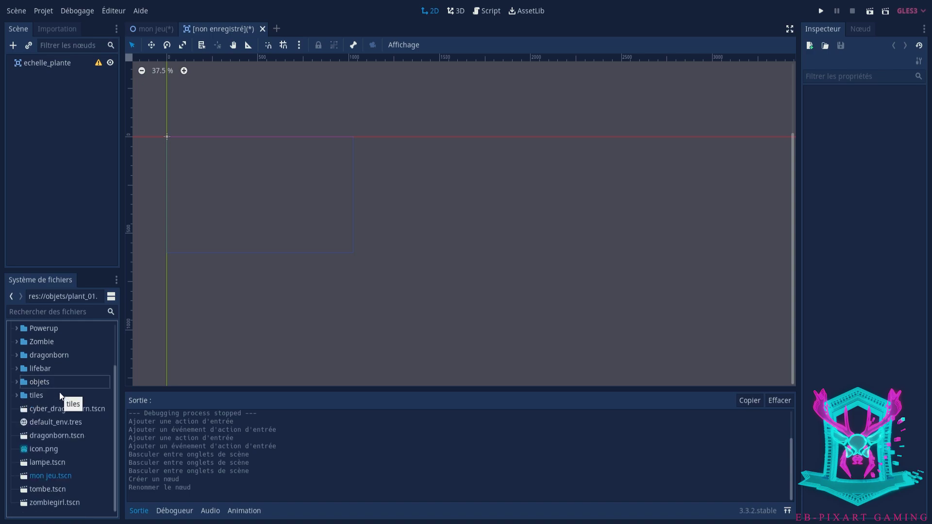
left_click(61, 64)
left_click(14, 47)
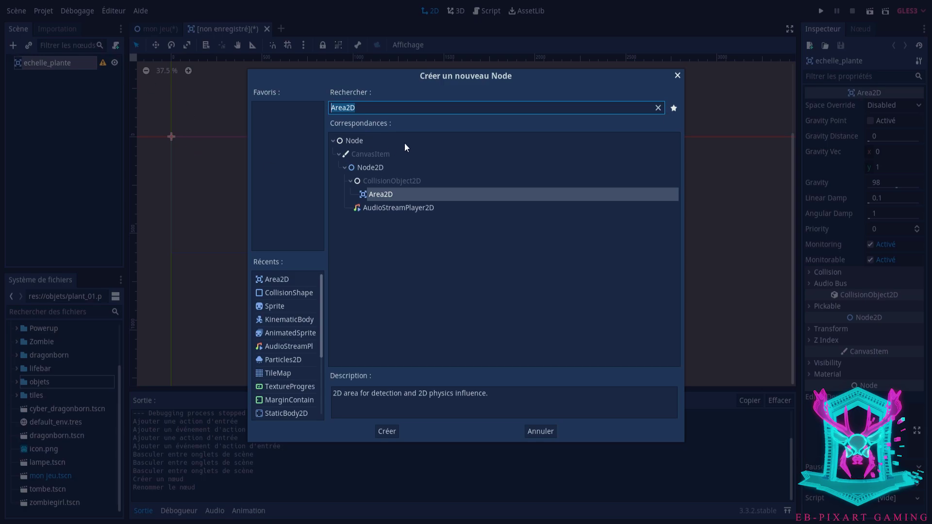
left_click(279, 306)
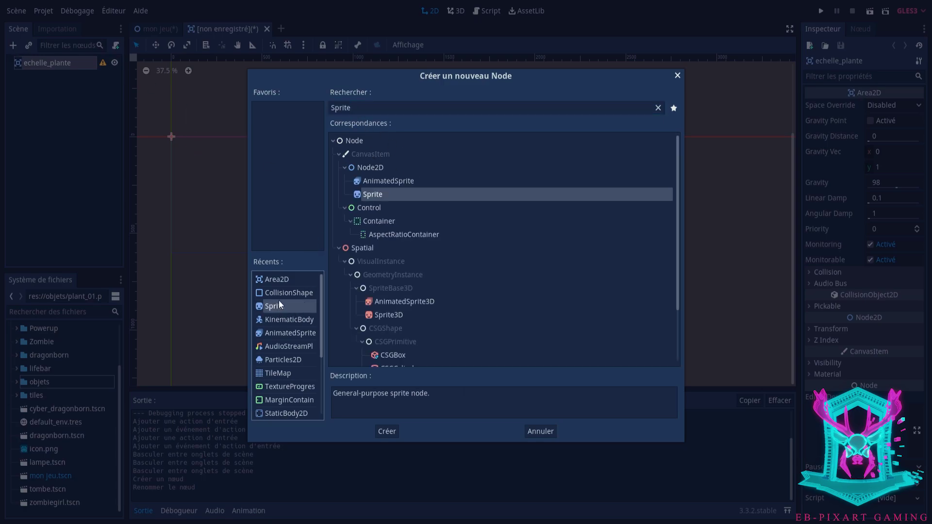
left_click(387, 431)
left_click(43, 63)
- Add a CollisionShape2D child under echelle_plante
left_click(13, 45)
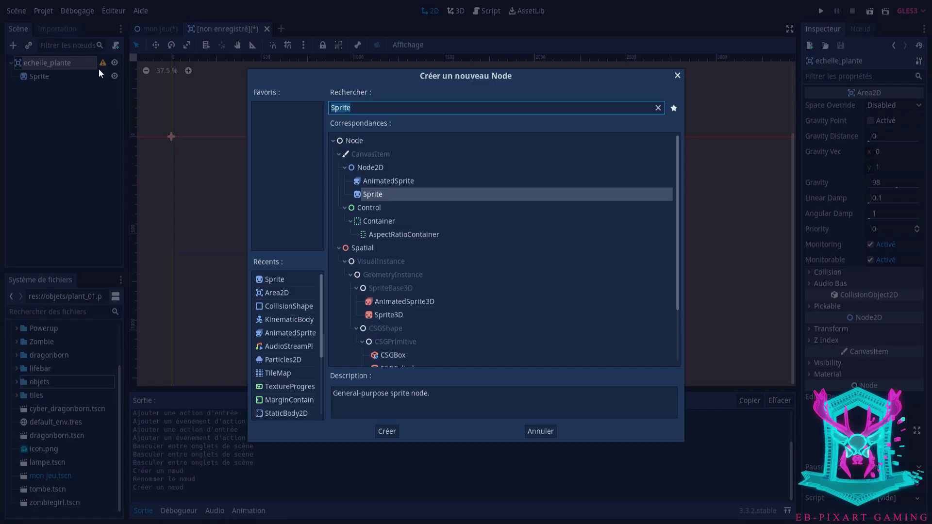
left_click(291, 307)
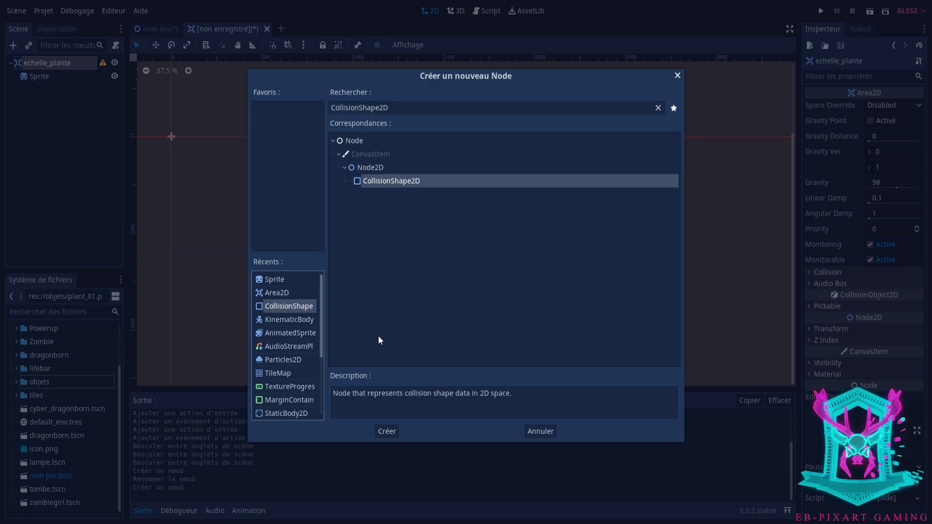
left_click(387, 431)
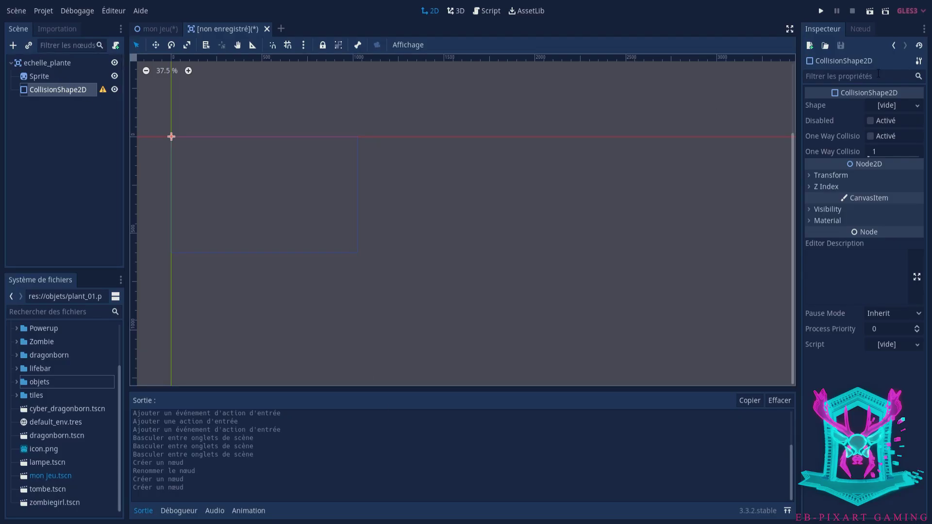
- Assign plant_01.png from the objets folder as the Sprite's texture
left_click(97, 76)
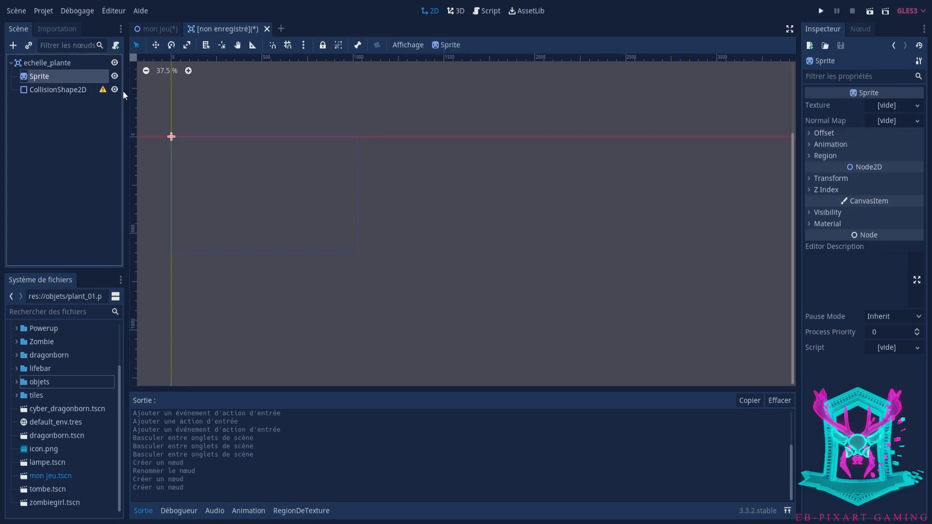
left_click(16, 382)
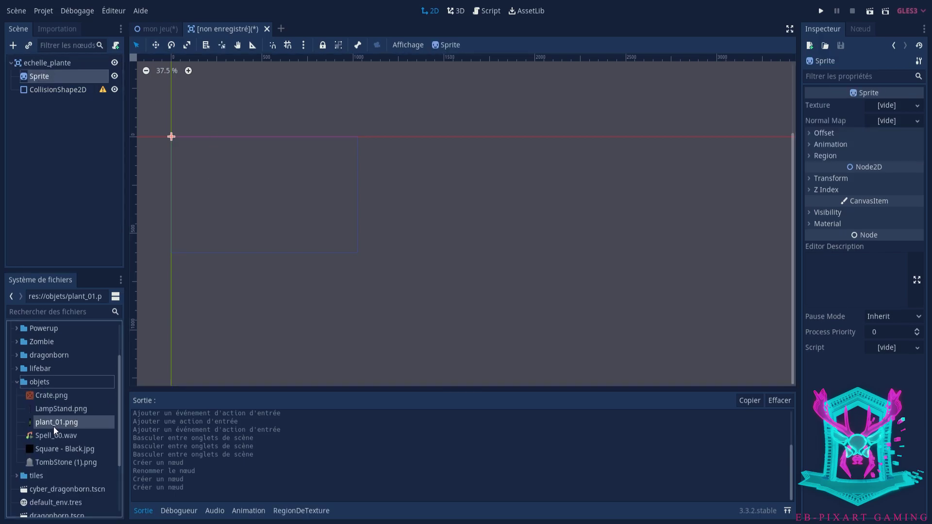
mouse_move(54, 422)
left_mouse_down()
mouse_move(869, 94)
mouse_move(898, 110)
left_mouse_up()
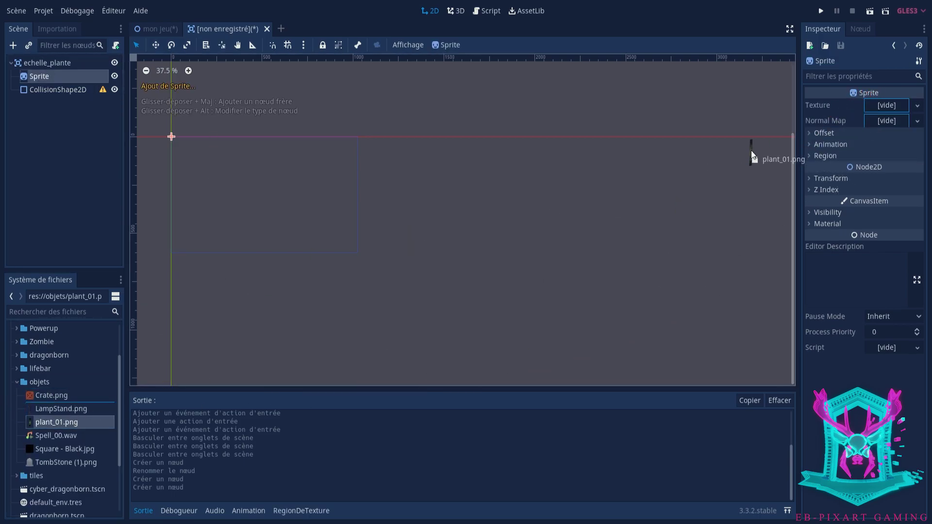
- Scale the plant sprite to (1.86, 2.61) and move it to (6, 95)
scroll(158, 131, "up", 6)
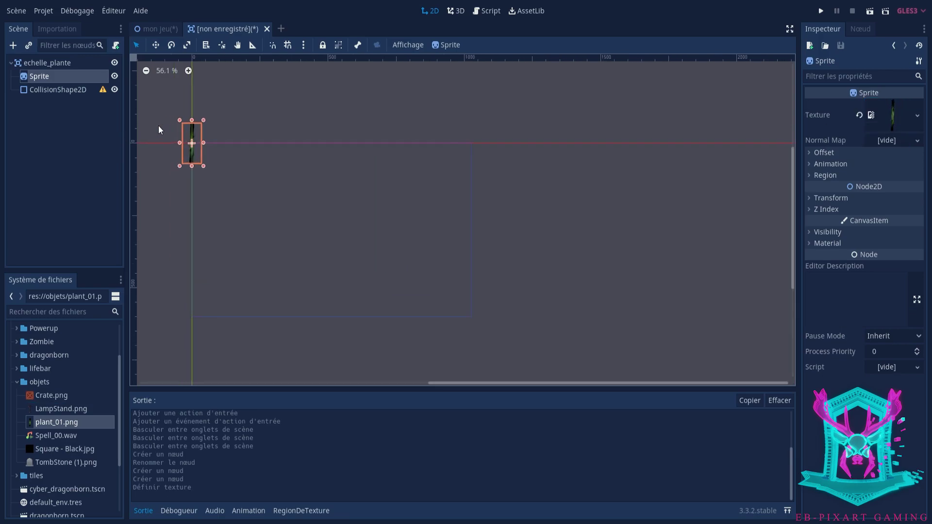
left_click_drag(248, 192, 289, 363)
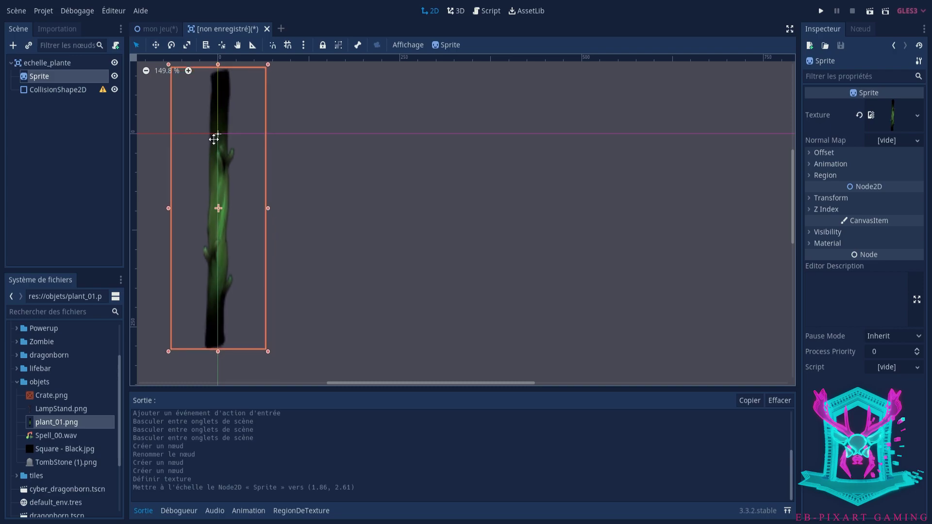
left_click_drag(244, 137, 223, 145)
scroll(228, 153, "down", 2)
scroll(228, 153, "down", 2)
middle_click_drag(221, 139, 238, 156)
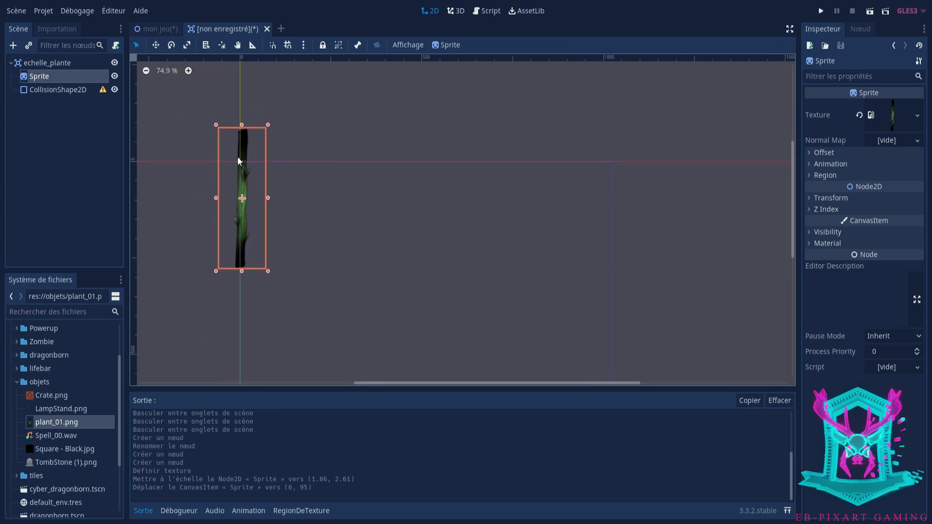
left_click(54, 89)
left_click(899, 106)
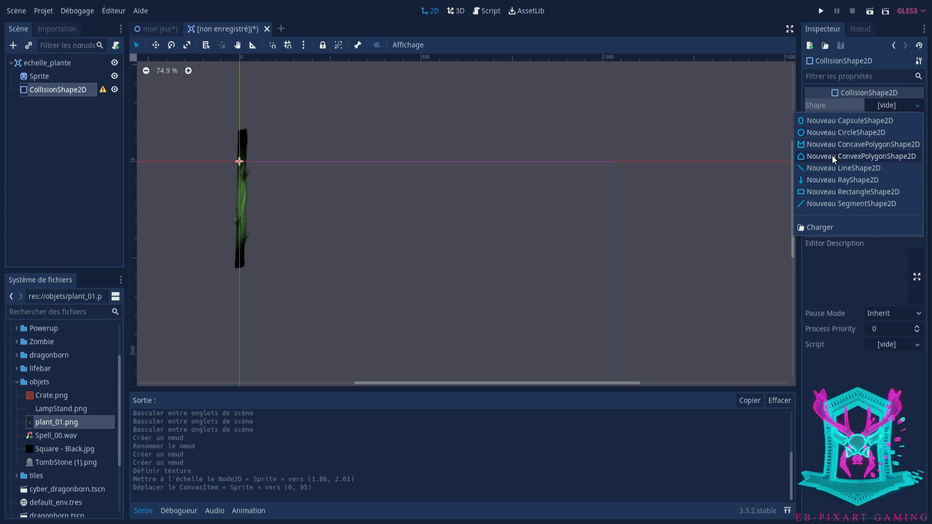
- Give the CollisionShape2D a new RectangleShape2D and roughly stretch it over the plant stem
left_click(828, 192)
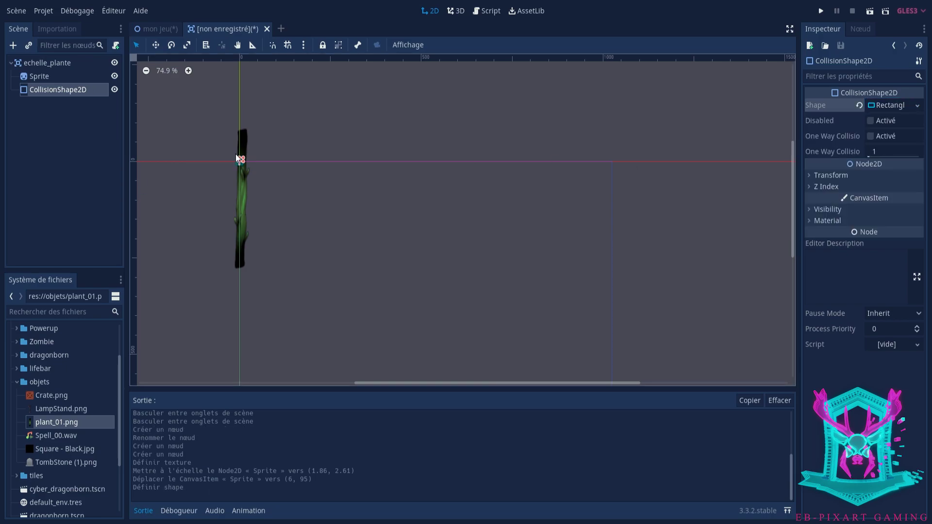
left_click_drag(241, 157, 265, 109)
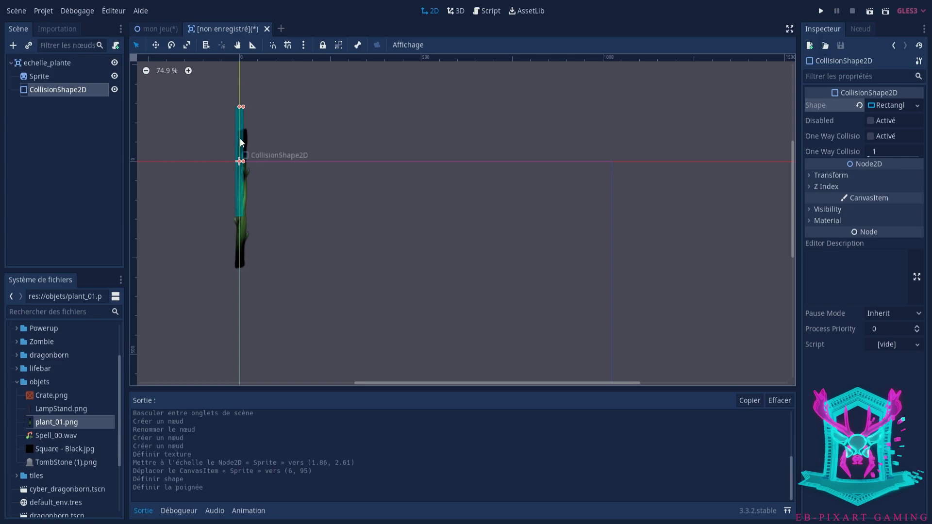
left_click_drag(243, 161, 242, 200)
left_click(246, 161)
left_click_drag(242, 132, 244, 138)
left_click_drag(247, 197, 248, 197)
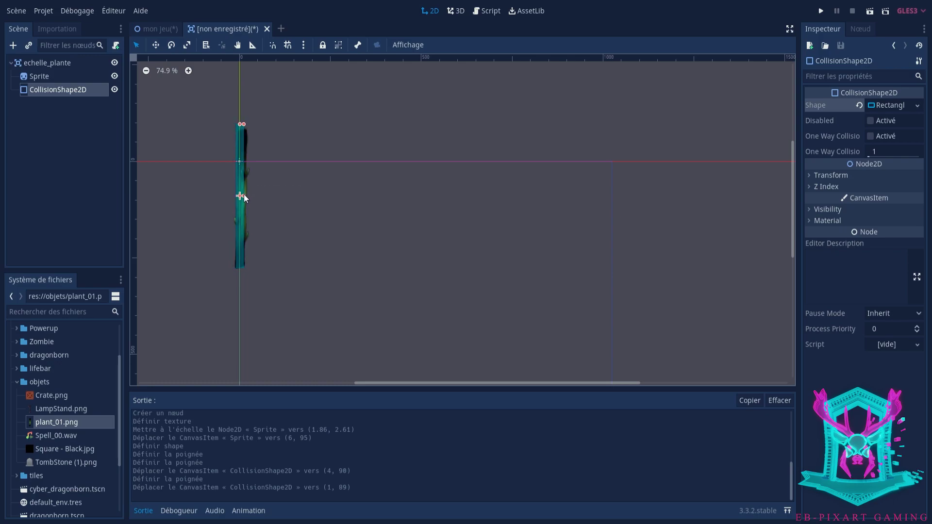
left_click_drag(243, 144, 245, 145)
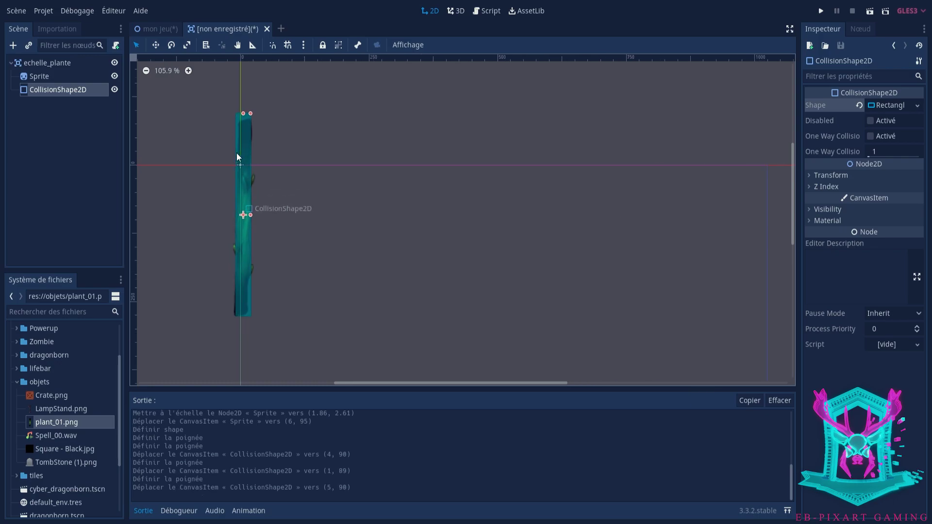
- Fine-tune the rectangle's size and position to cover the whole stem at (6, 93)
scroll(237, 153, "up", 2)
left_click_drag(255, 107, 244, 150)
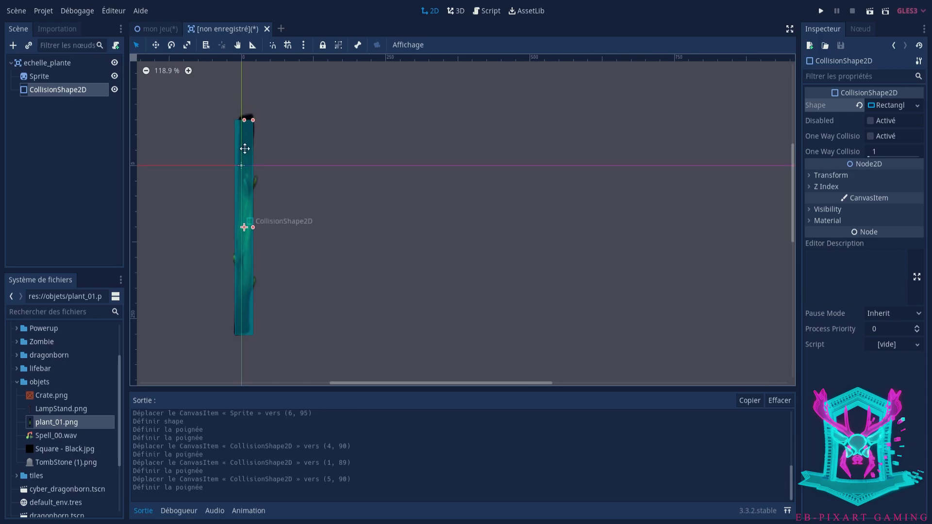
left_click_drag(253, 226, 251, 226)
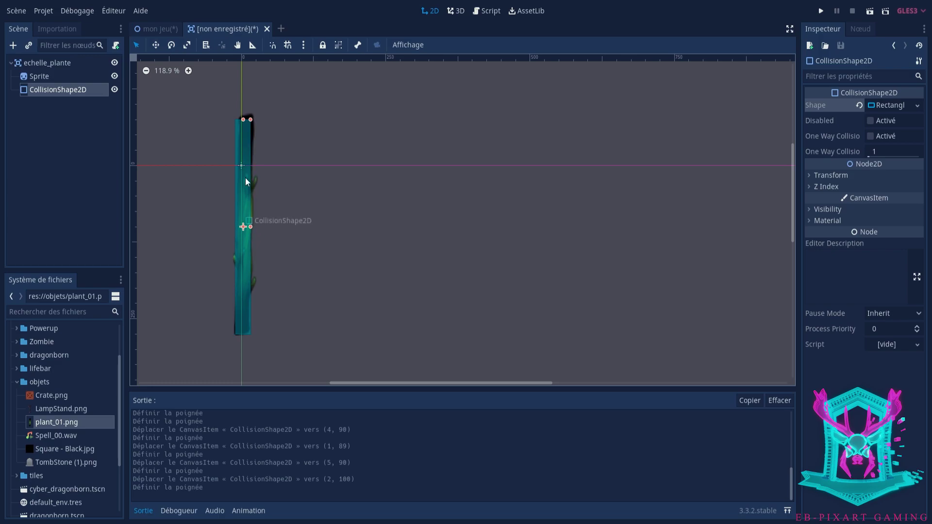
left_click_drag(244, 120, 243, 113)
left_click(243, 117)
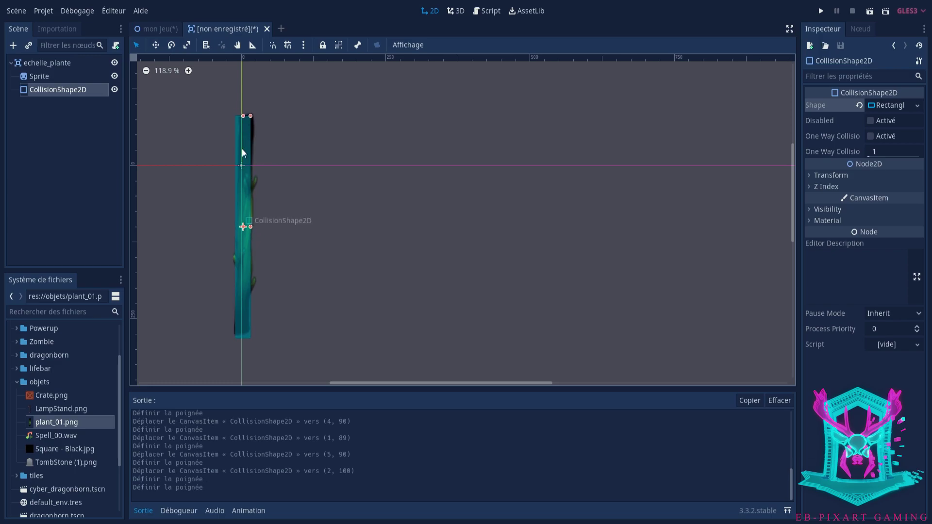
left_click_drag(246, 150, 244, 145)
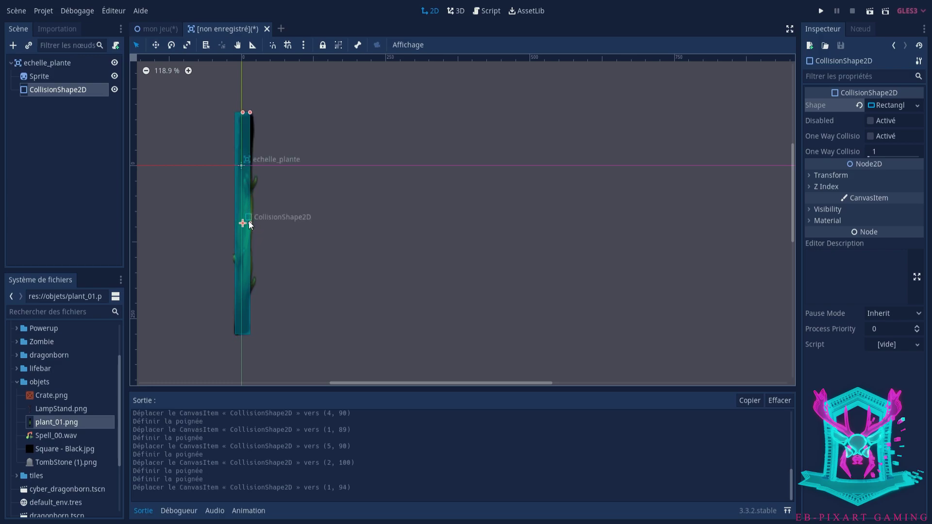
left_click_drag(250, 223, 254, 222)
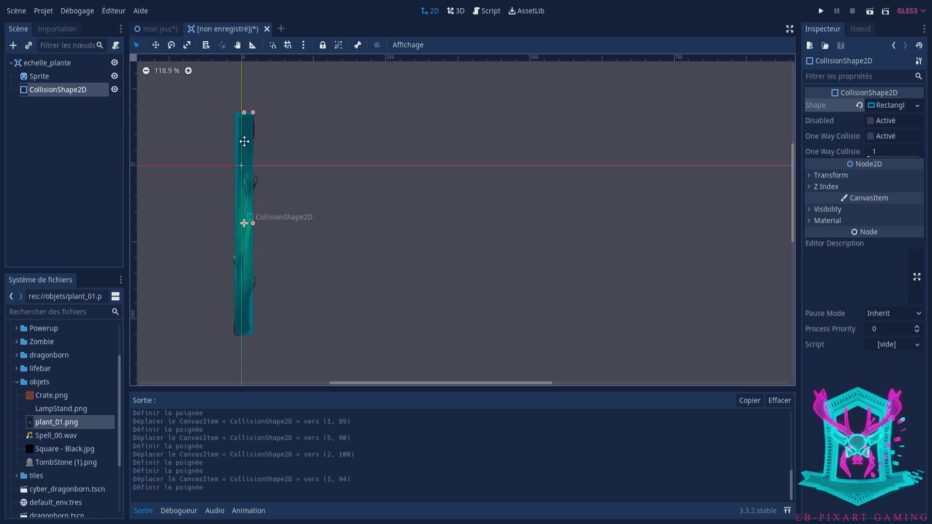
left_click_drag(246, 142, 249, 123)
left_click_drag(254, 223, 256, 223)
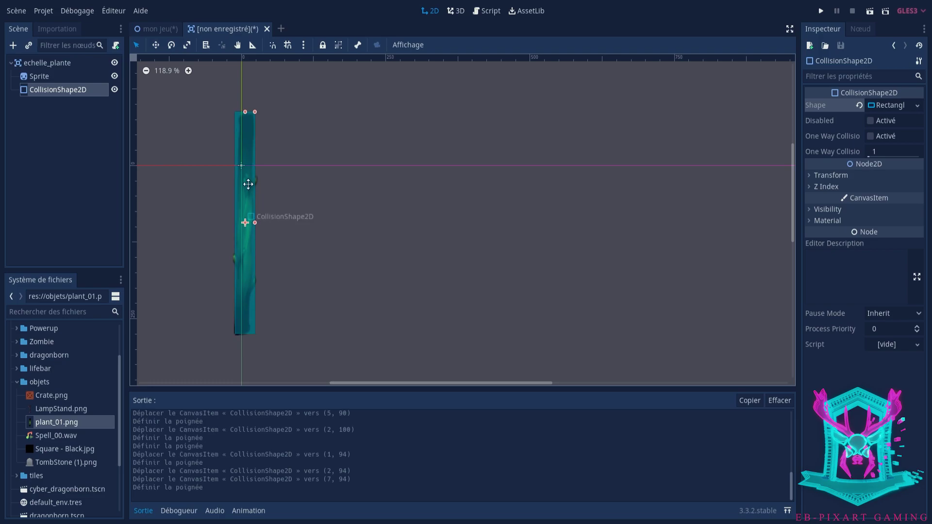
left_click_drag(248, 185, 248, 184)
left_click(68, 124)
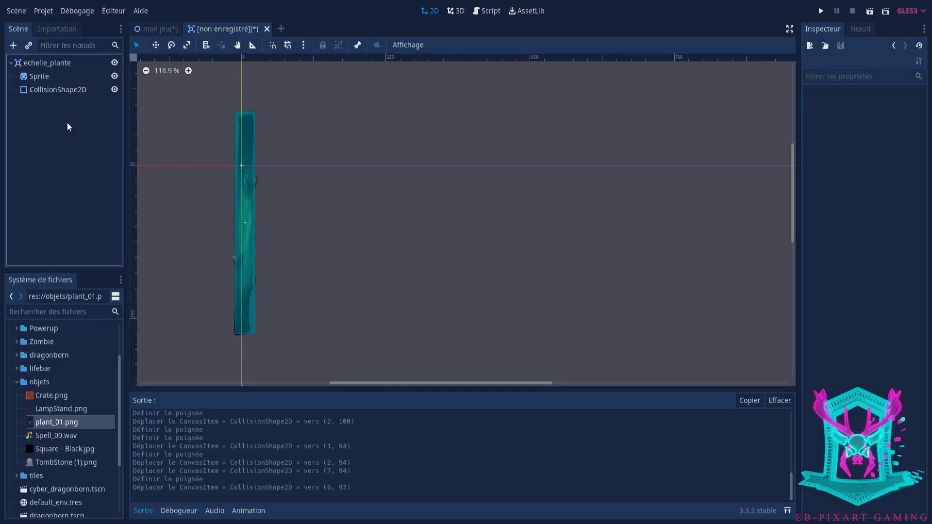
- Make echelle_plante's children non-selectable and save the scene as echelle_plante.tscn in res://
left_click(65, 67)
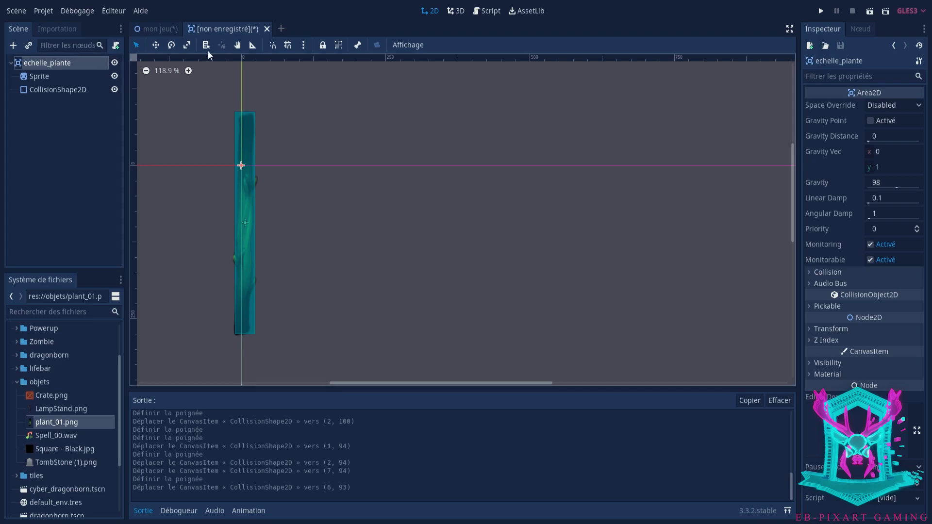
left_click(335, 46)
key("ctrl+s")
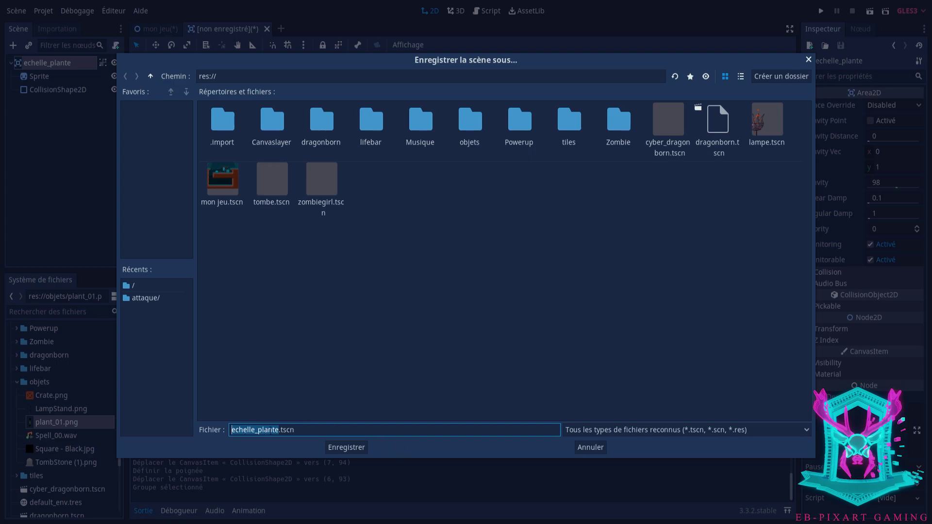
left_click(348, 447)
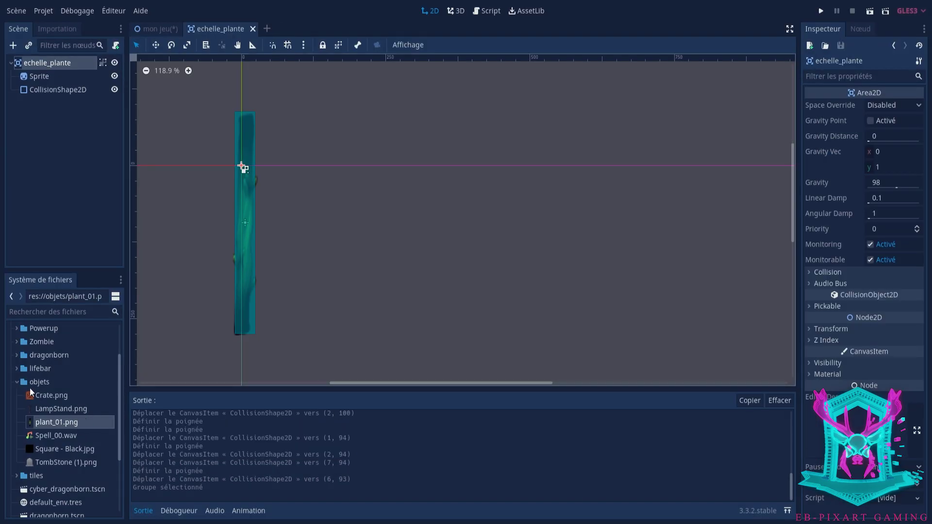
left_click(16, 382)
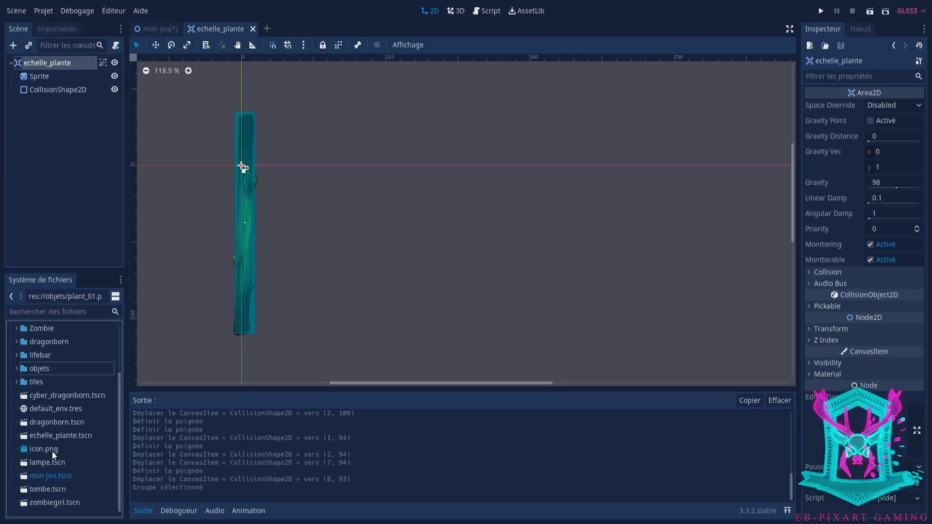
left_click(80, 435)
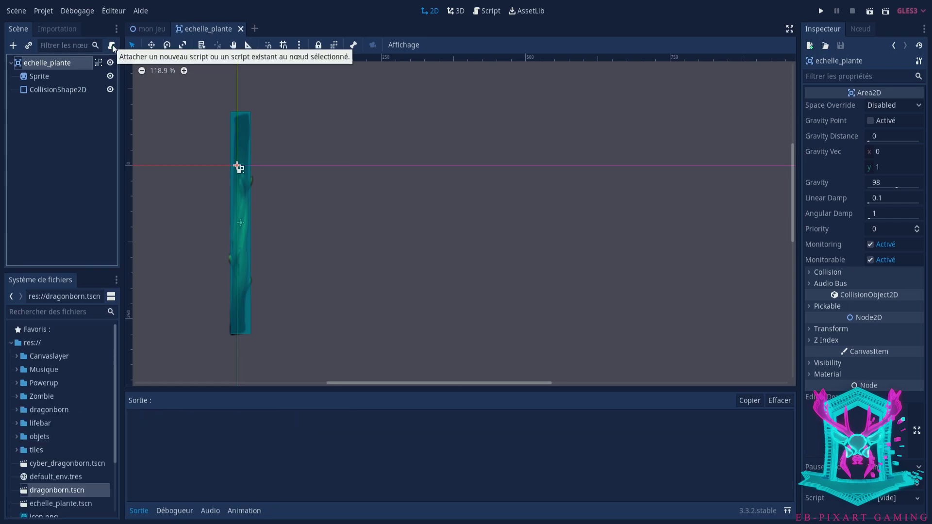
- Attach a new echelle_plante.gd script extending Area2D to the echelle_plante node
left_click(112, 47)
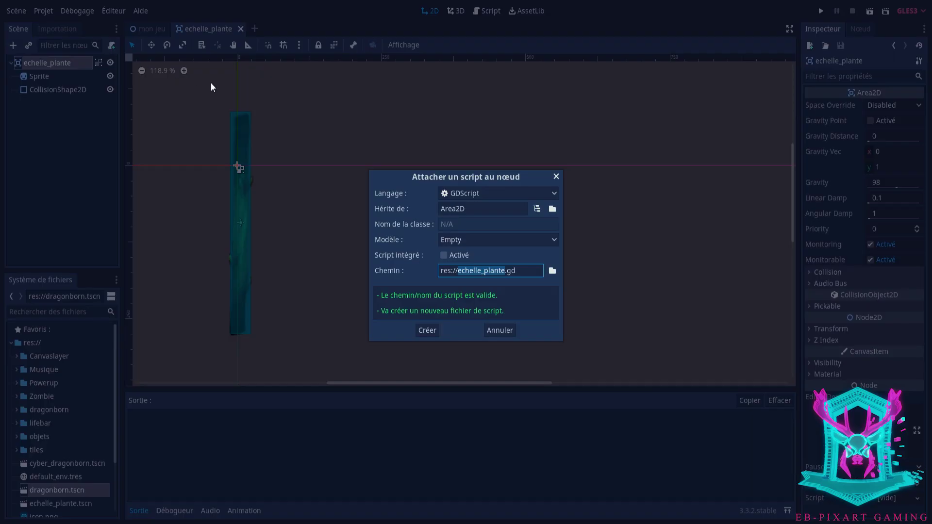
left_click(427, 331)
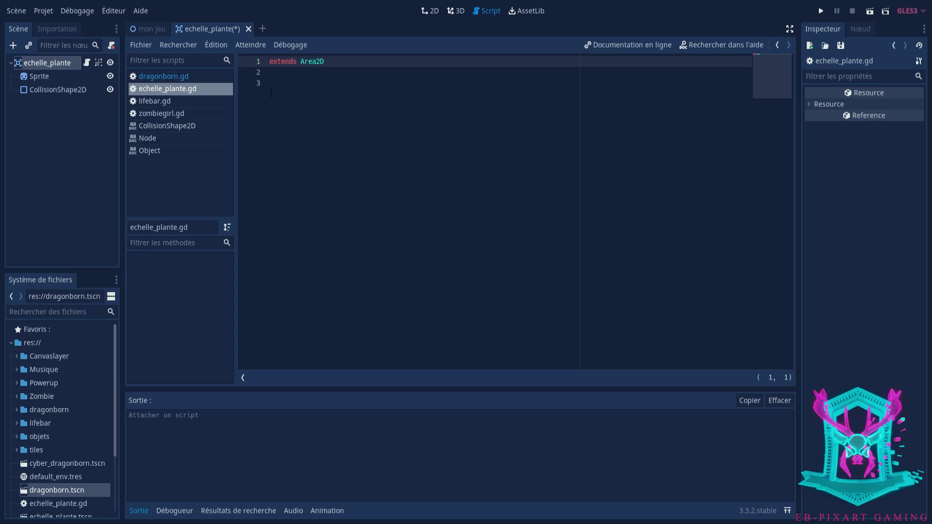
left_click(45, 75)
left_click(48, 63)
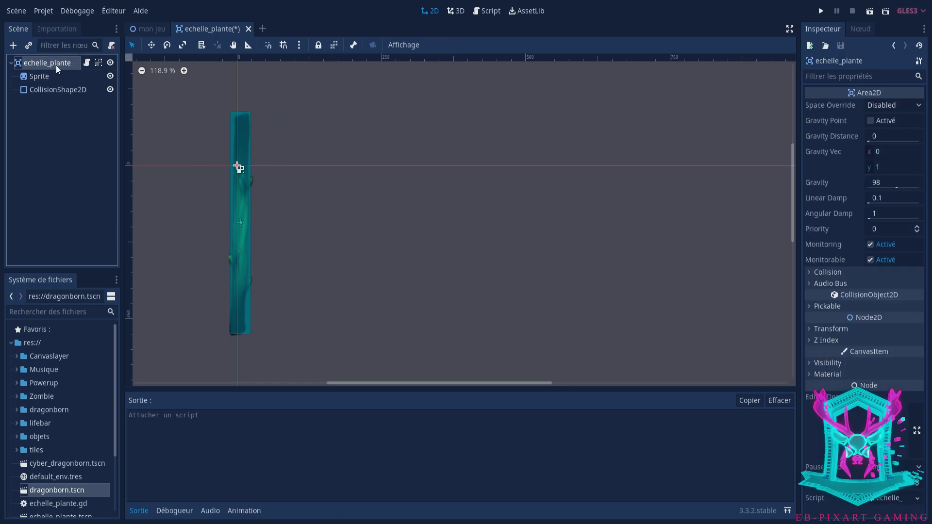
- Connect the body_entered signal to a new _on_echelle_plante_body_entered function
left_click(859, 29)
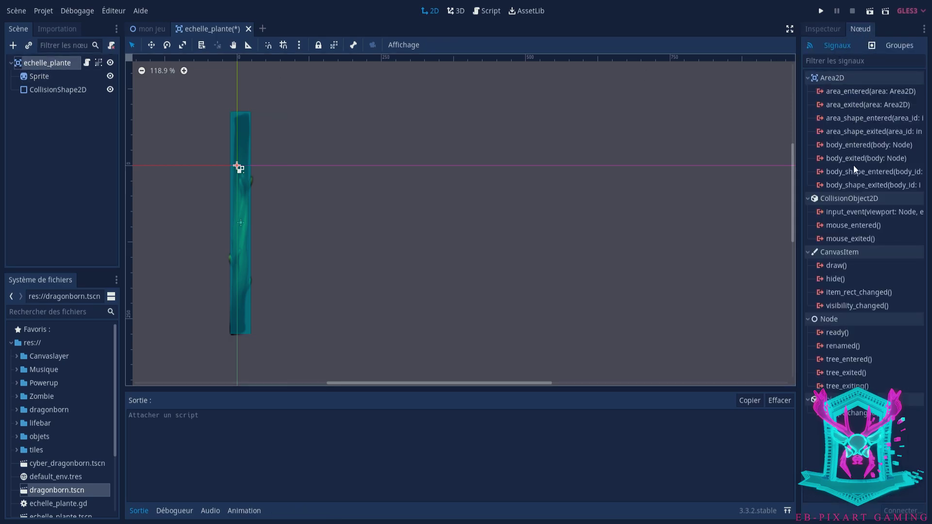
mouse_move(854, 166)
left_click(866, 145)
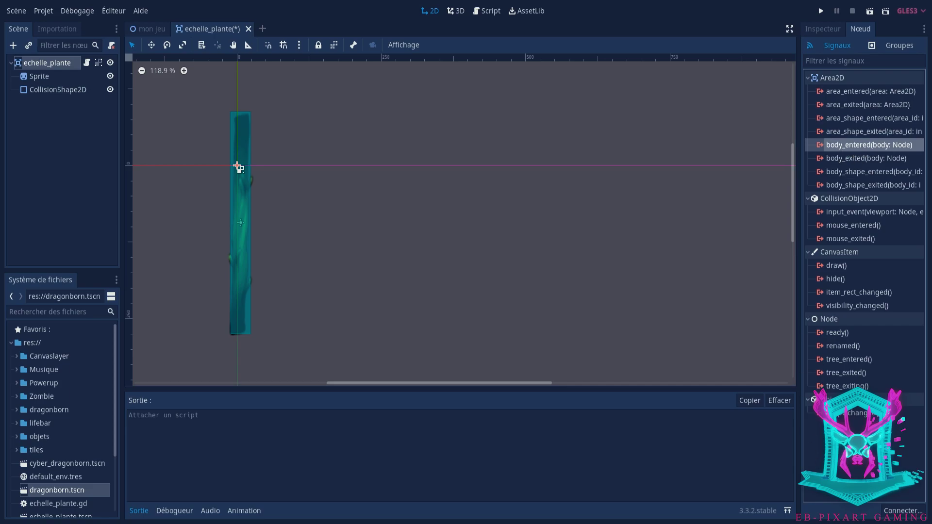
left_click(894, 510)
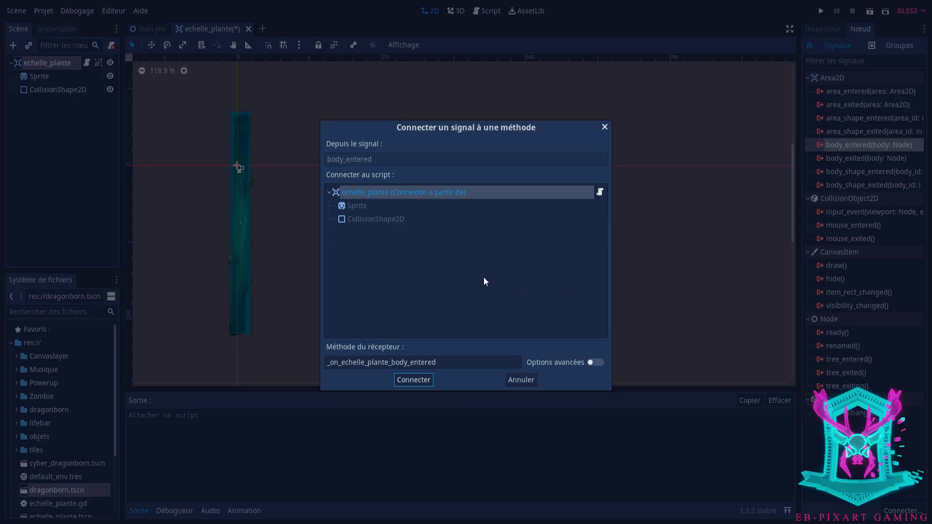
left_click(422, 385)
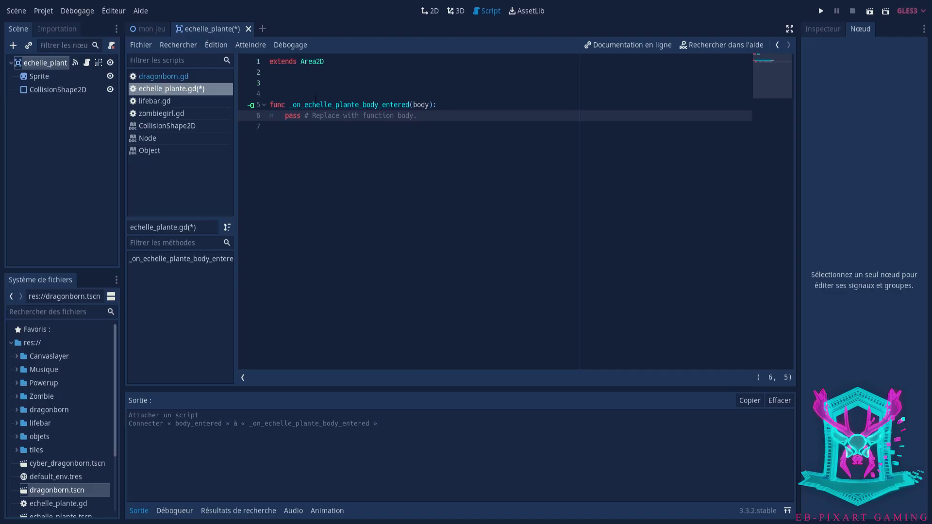
- Connect the body_exited signal to a new _on_echelle_plante_body_exited function
left_click(55, 77)
left_click(58, 63)
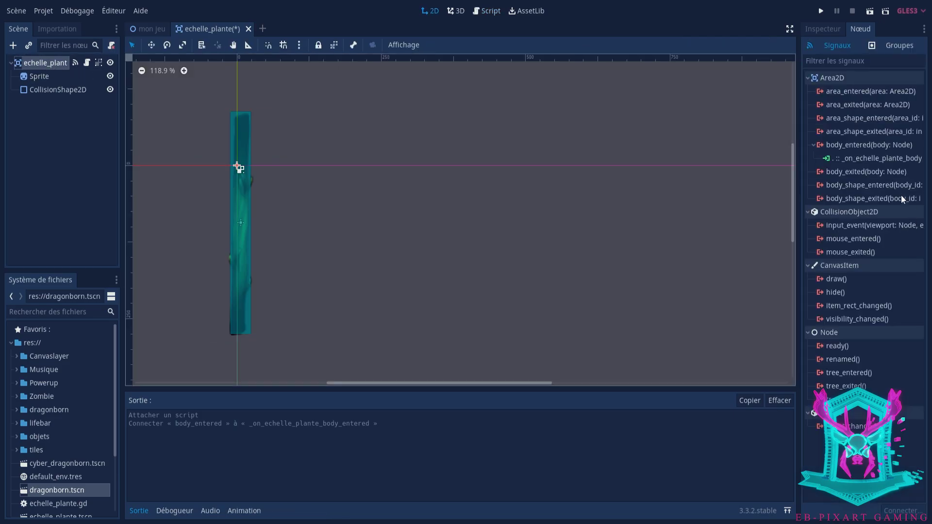
left_click(850, 174)
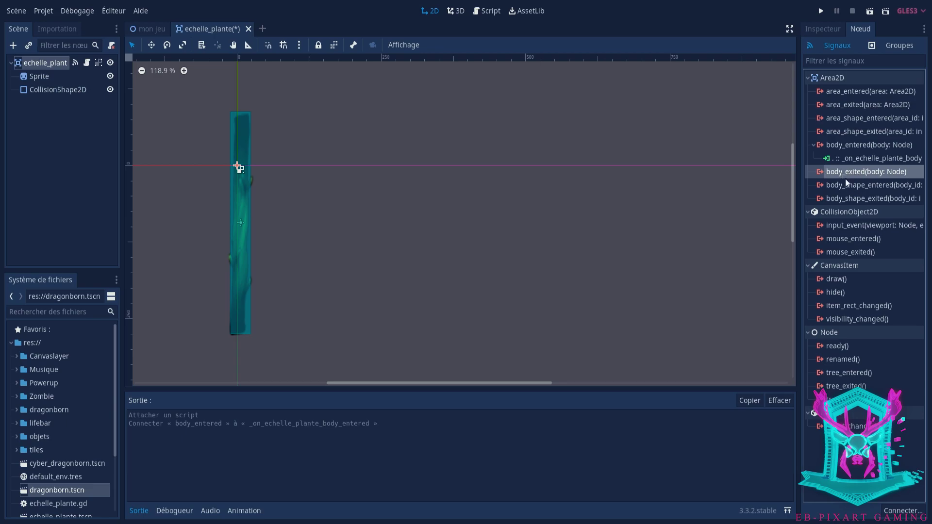
left_click(902, 511)
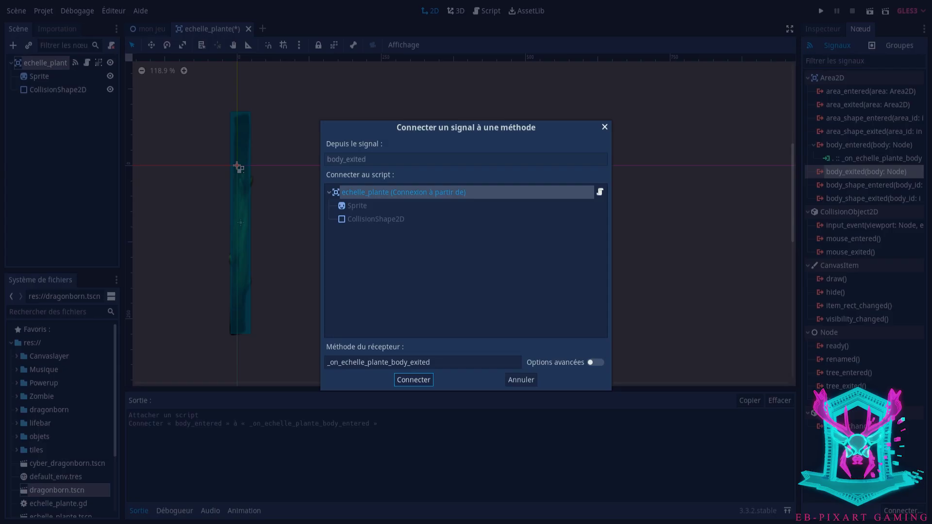
left_click(427, 380)
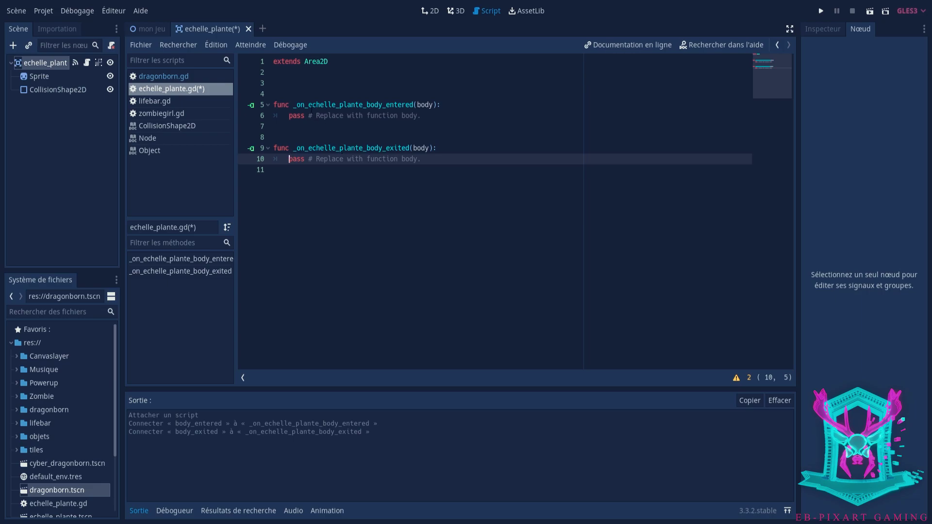
- Save echelle_plante.gd and declare var echelle_active = false after playerAttack in dragonborn.gd
key("ctrl+s")
left_click(176, 77)
key("Return")
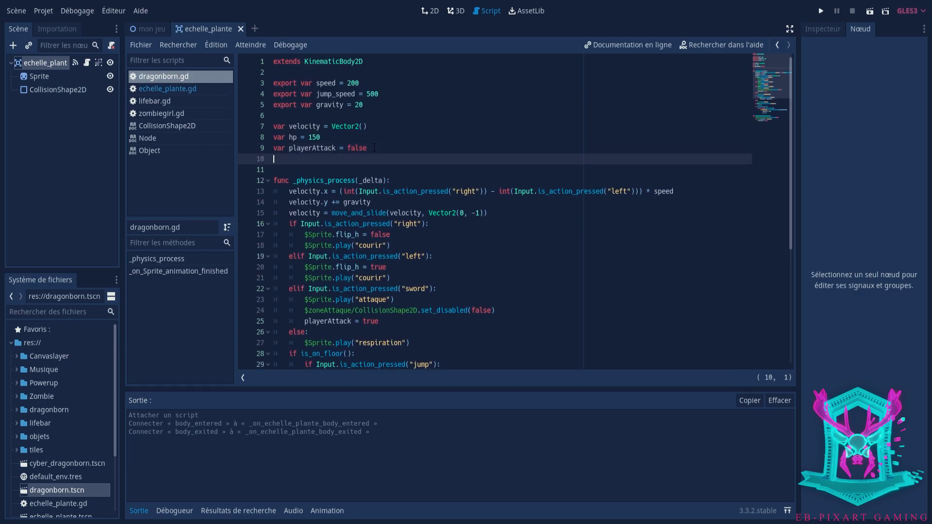
type("var ")
type("echelle")
type("_active")
type(" =")
type("fa")
type("alse")
left_click(158, 89)
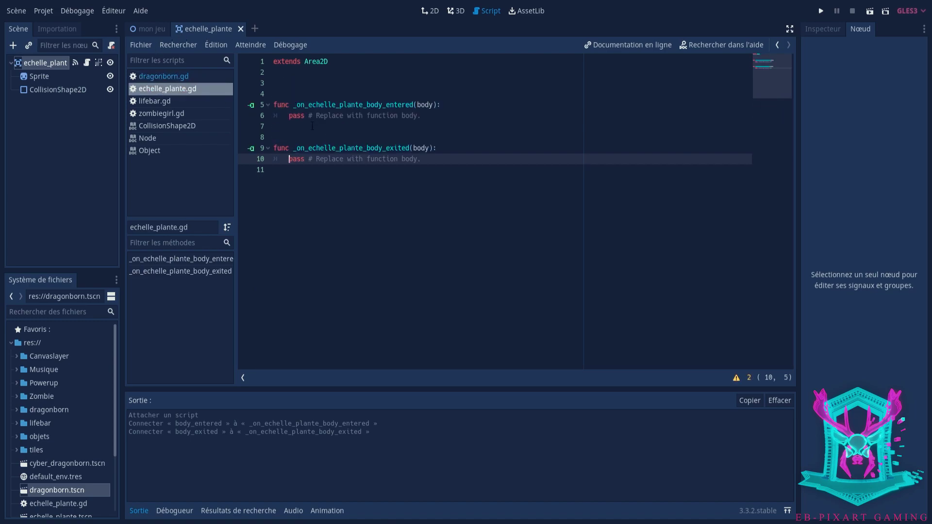
- Replace pass in body_entered with: if body.name == "dragonborn", set get_node(...).echelle_active = true
left_click_drag(423, 115, 289, 115)
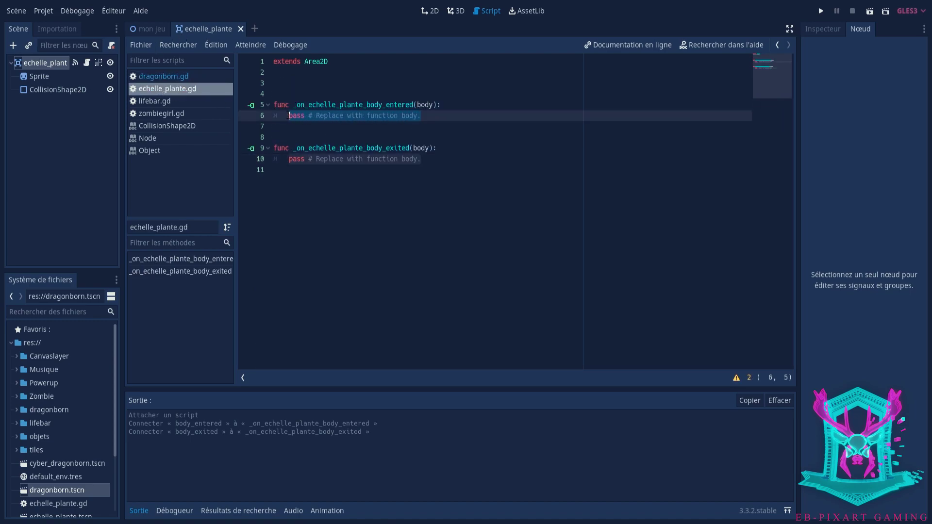
key("BackSpace")
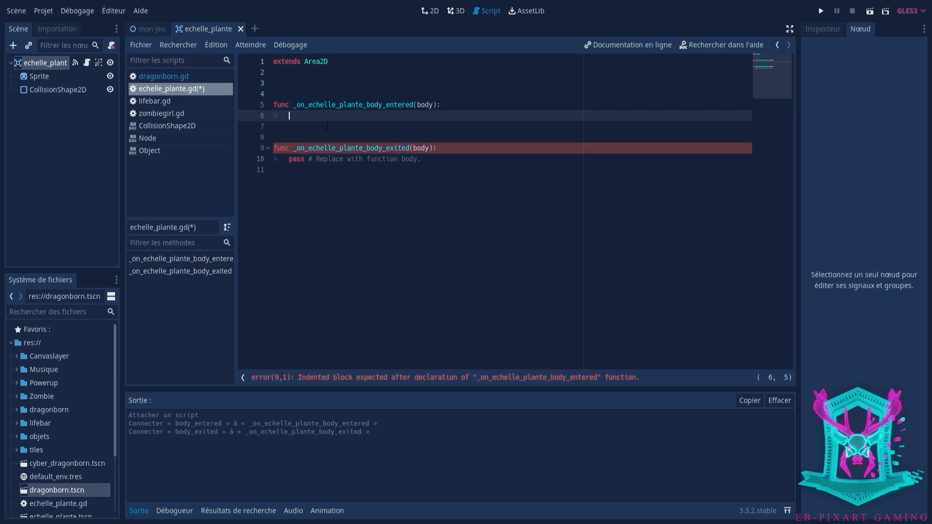
type("if ")
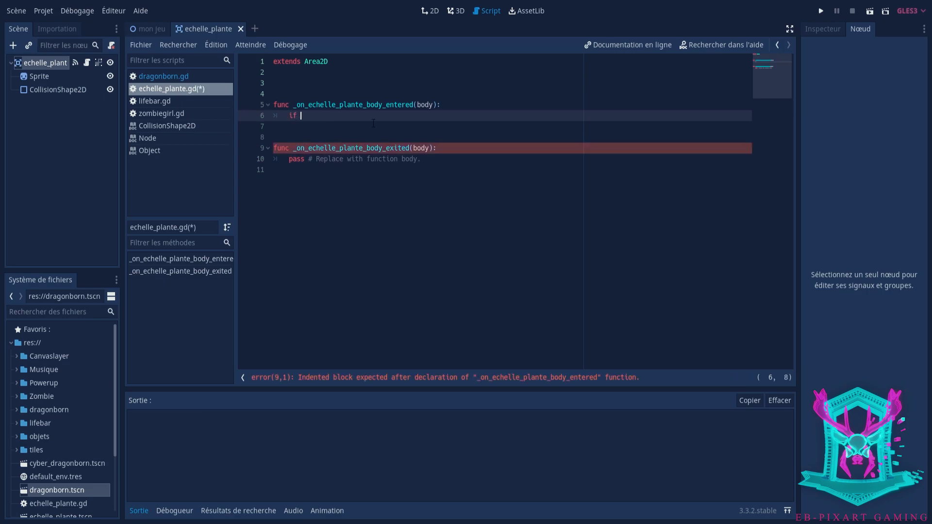
type("body.n")
type("ame ")
type("== ")
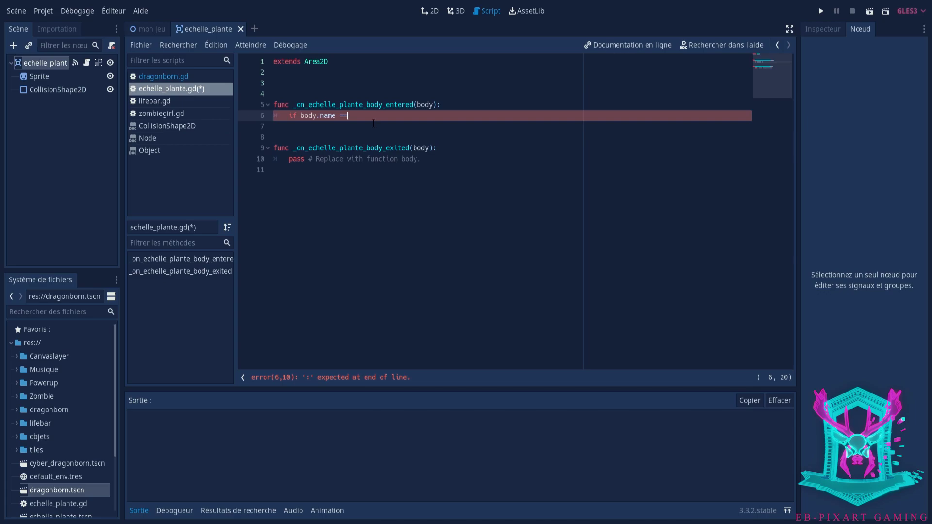
type("\"dra")
type("gonborn\"")
type(":")
key("Return")
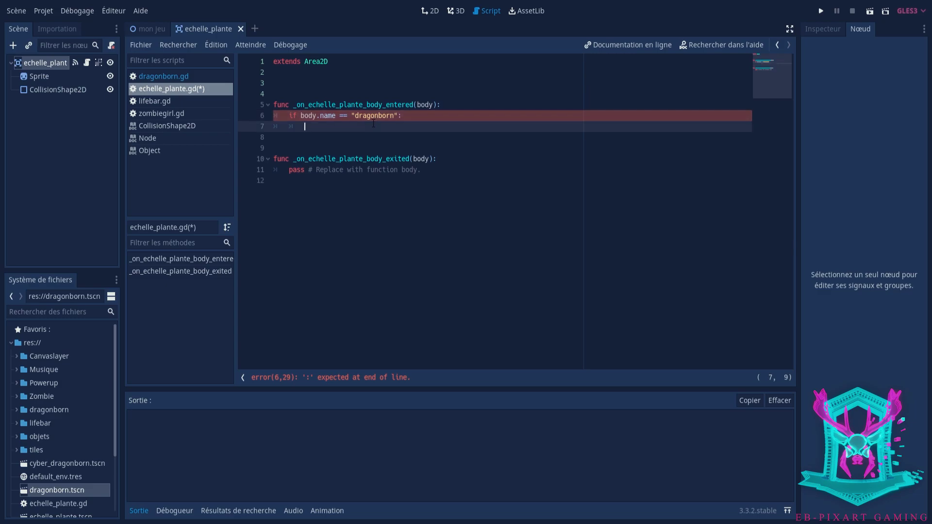
type("get_n")
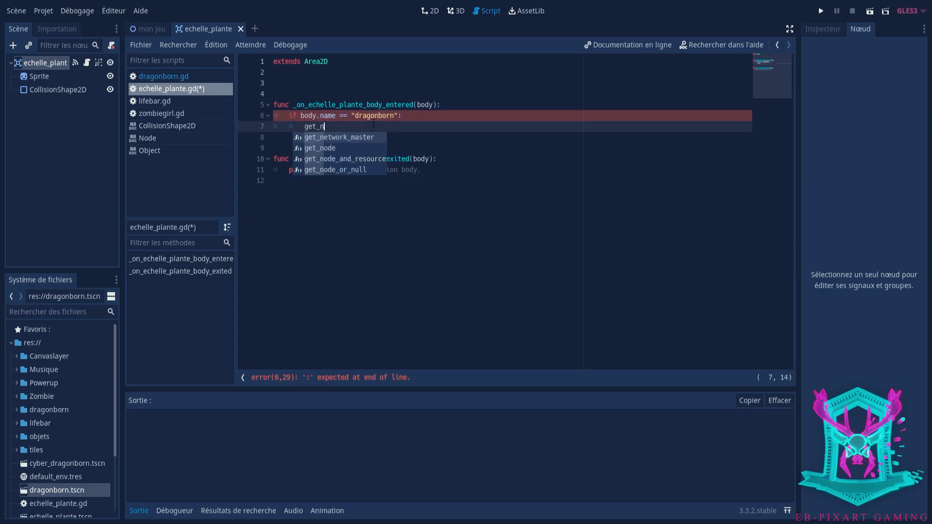
type("ode")
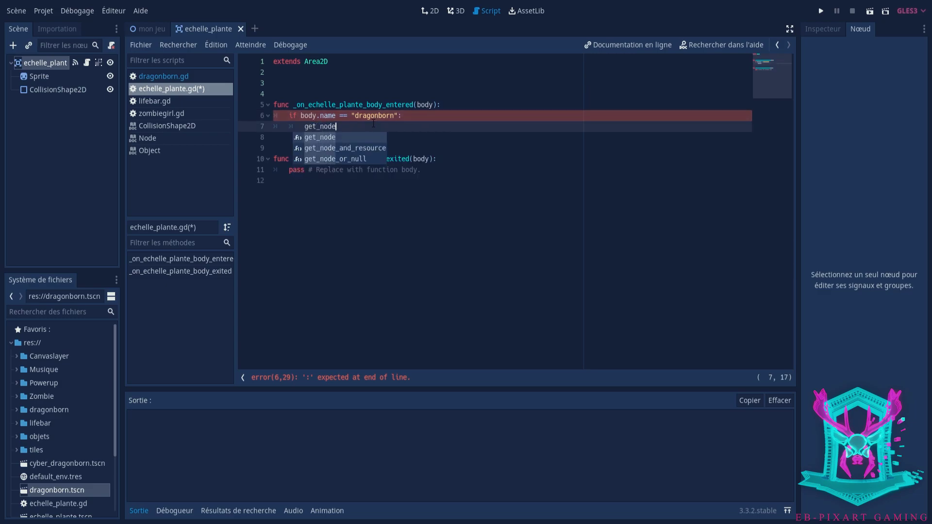
type("(")
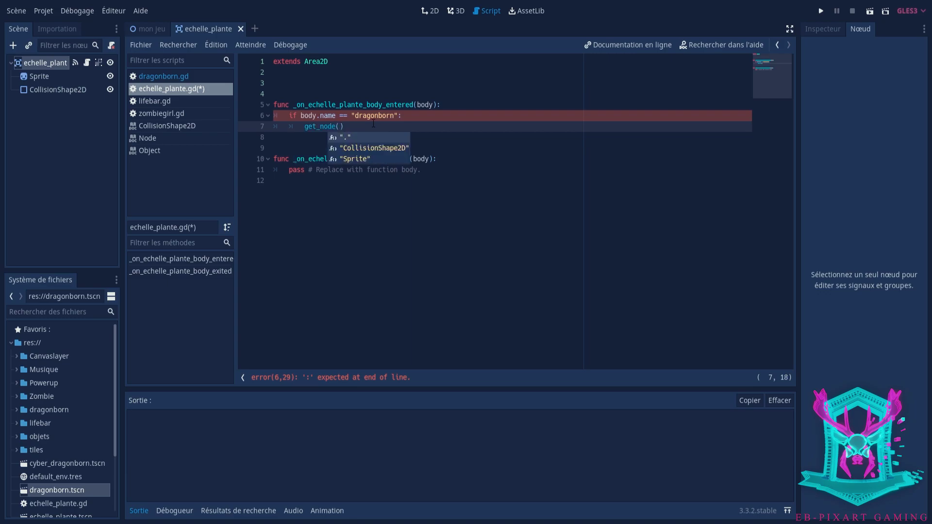
type("\"/ro")
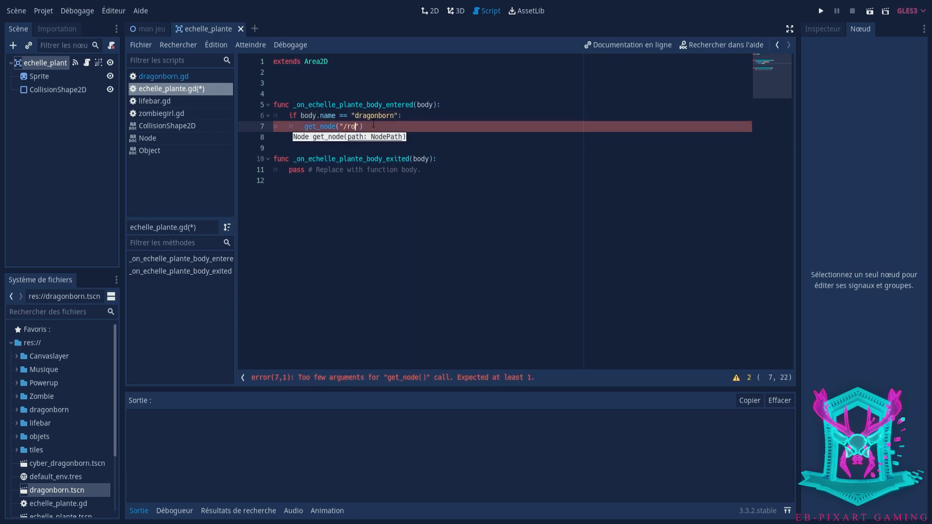
type("ot/mon j")
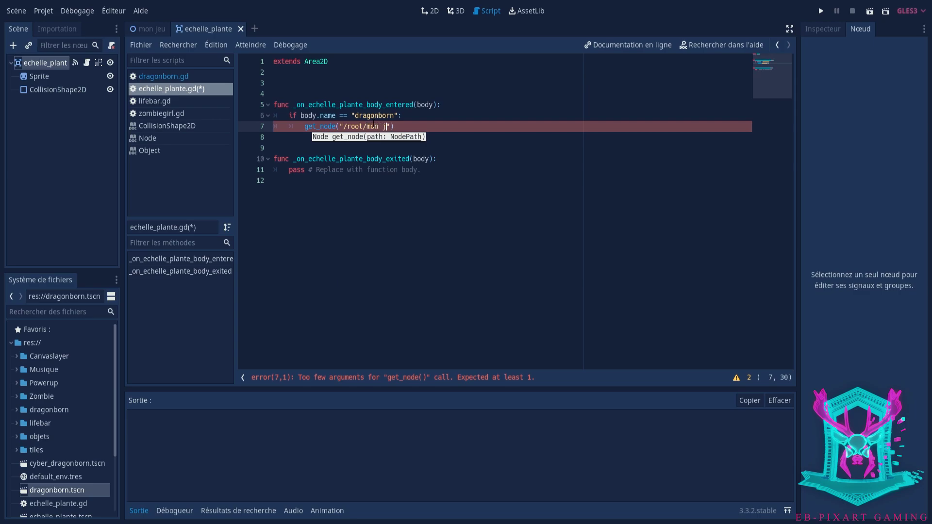
type("eu/ dra")
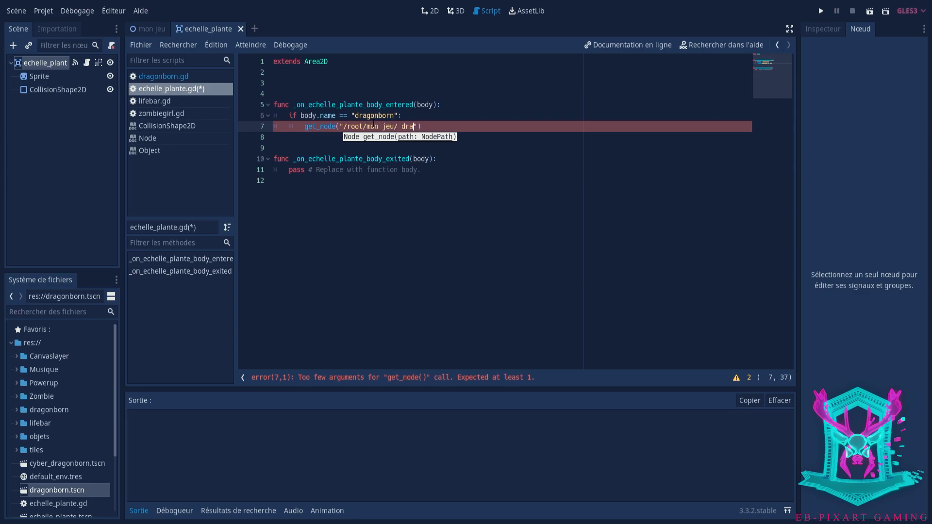
type("gon")
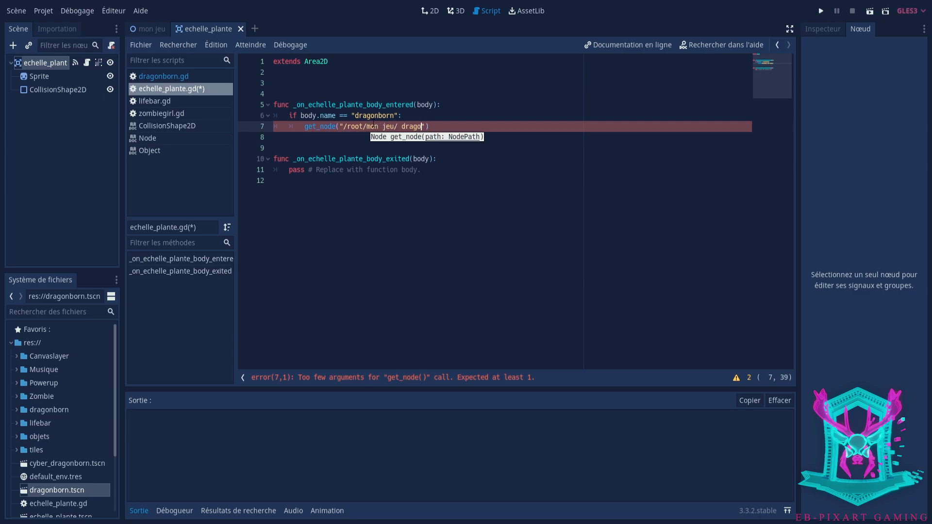
type("born")
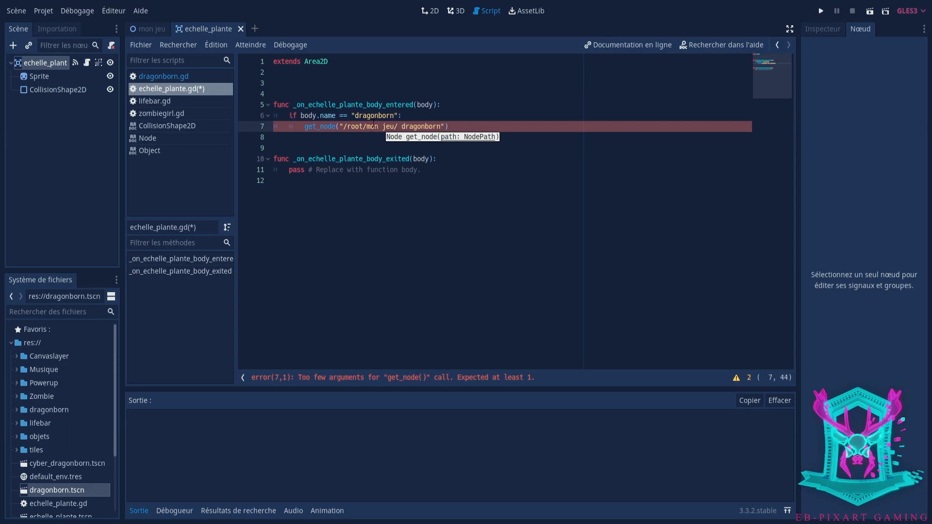
key("Right")
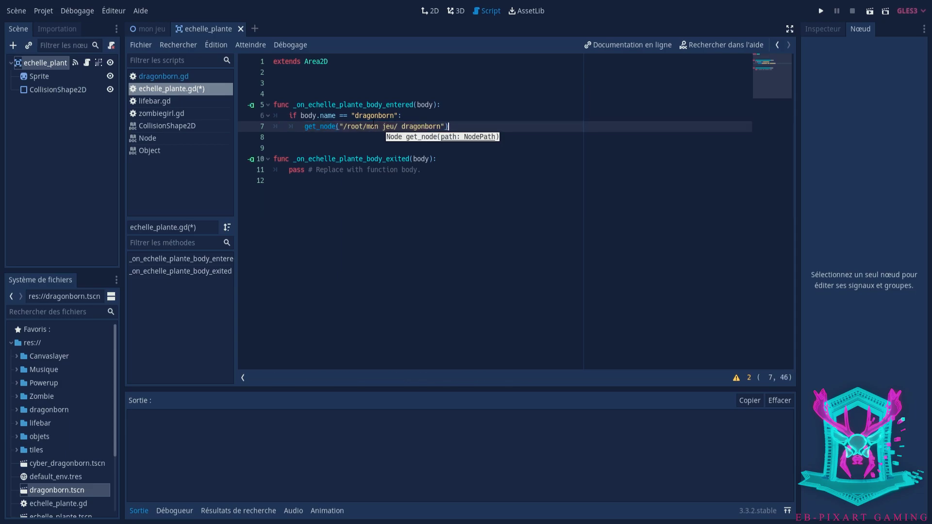
type(".")
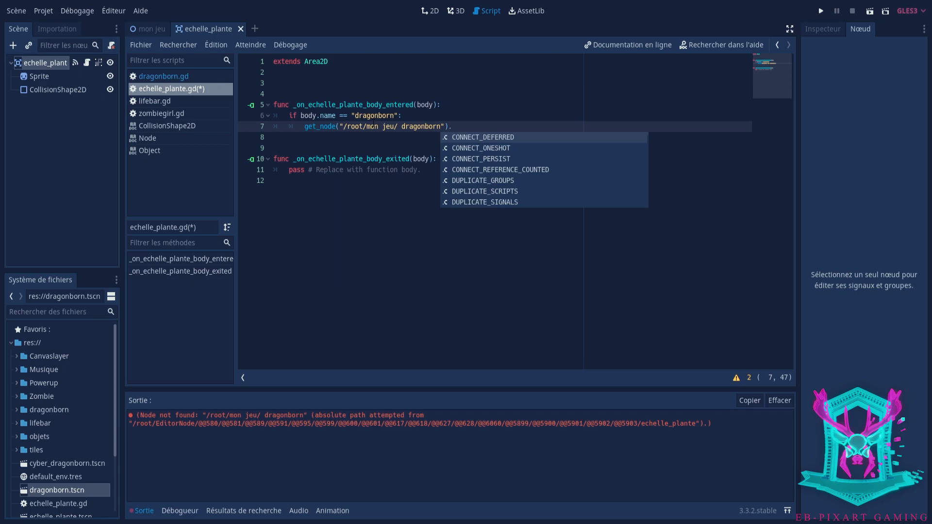
type("echelle")
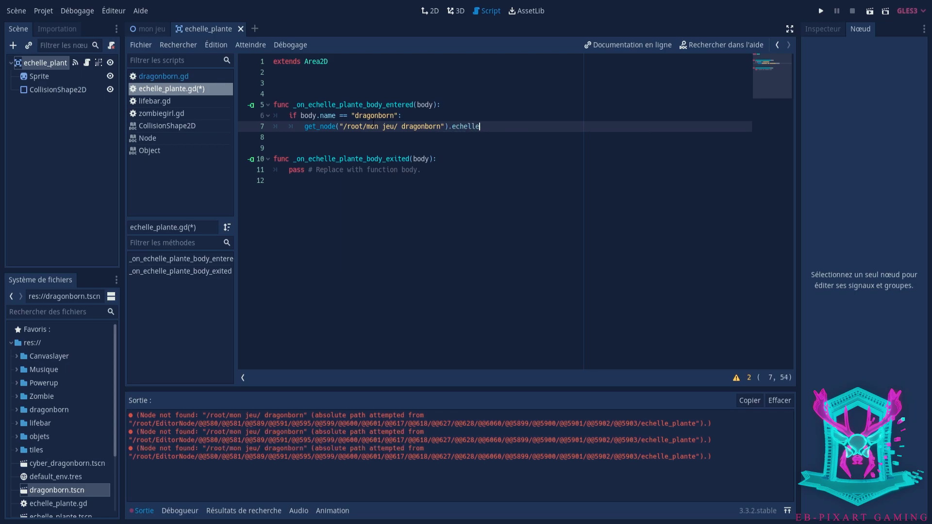
type("_active =")
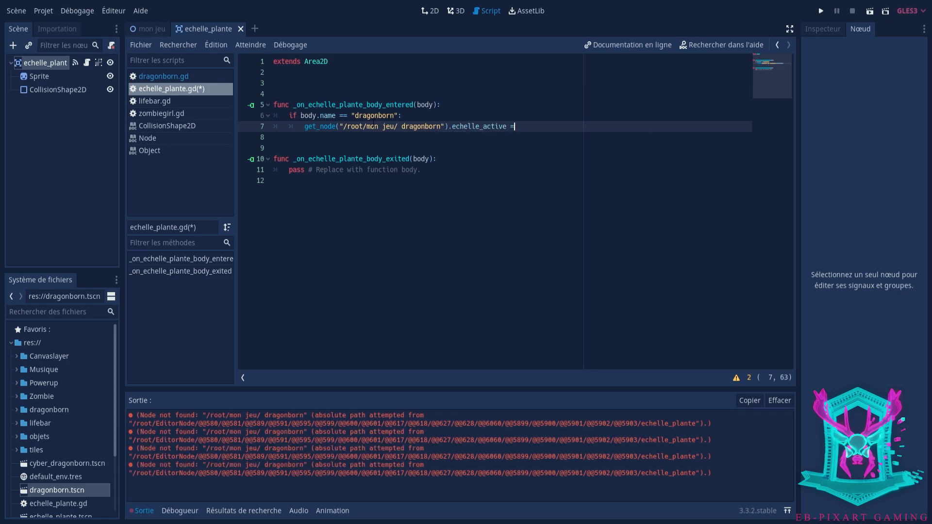
type("true")
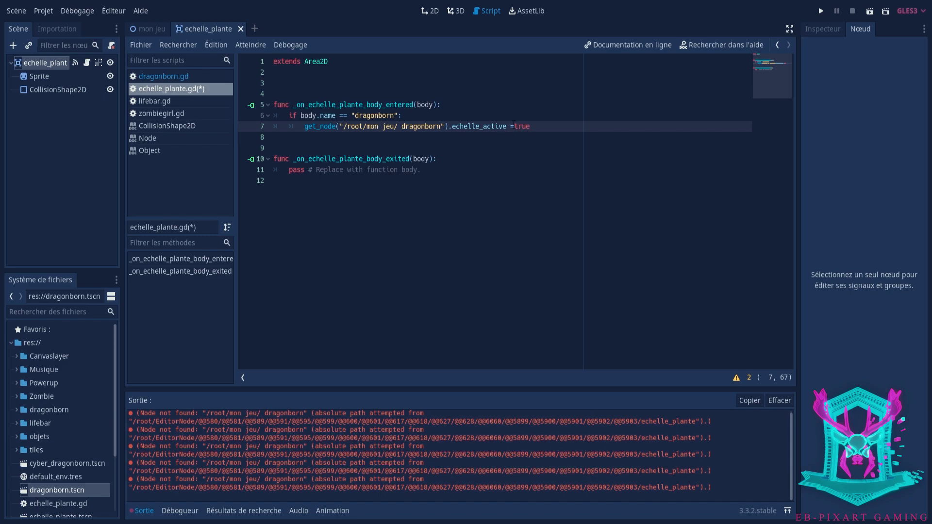
- Fix spacing in the '/root/mon jeu/dragonborn' path and select body_exited's pass for removal
left_click(514, 126)
left_click(401, 126)
key("BackSpace")
left_click(542, 126)
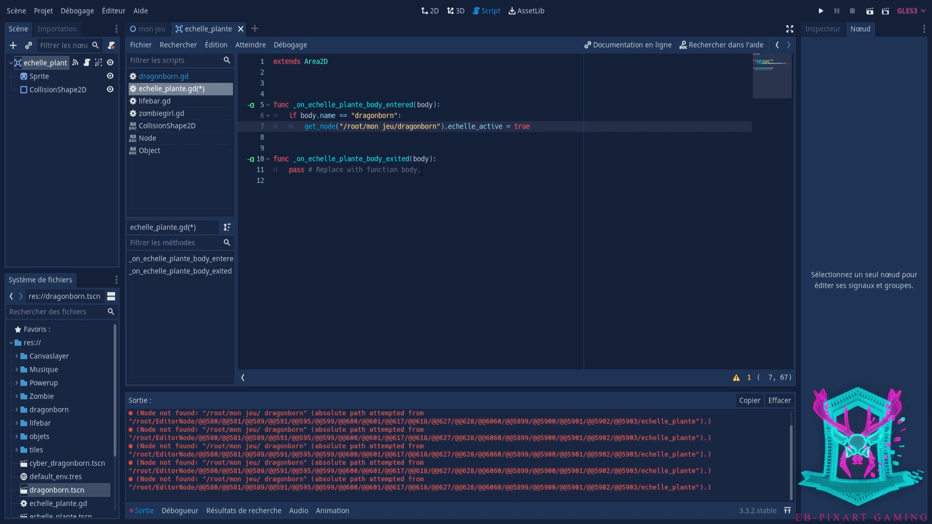
left_click_drag(422, 170, 290, 173)
- Replace the body_exited pass with an if body.name == "dragonborn": check
key("BackSpace")
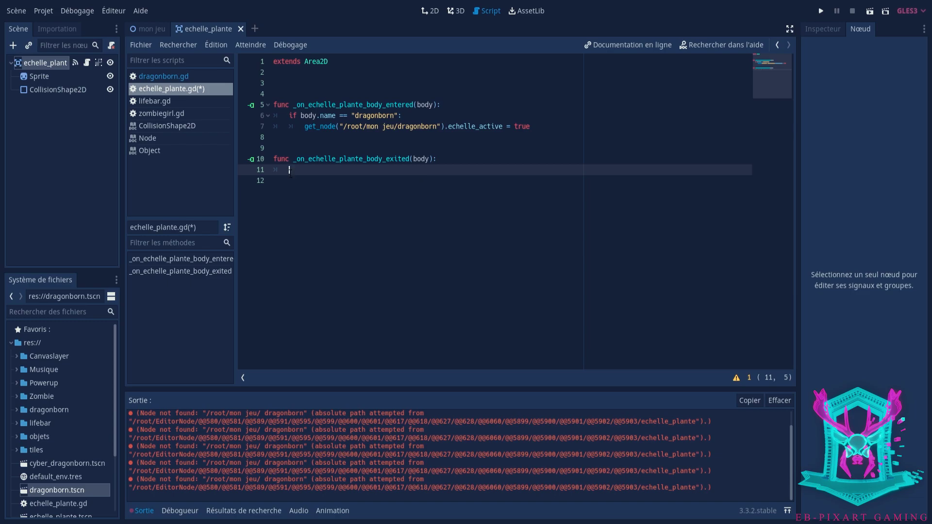
type("if ")
type("body.n")
type("ame =")
type("= \"dr")
type("agonborne")
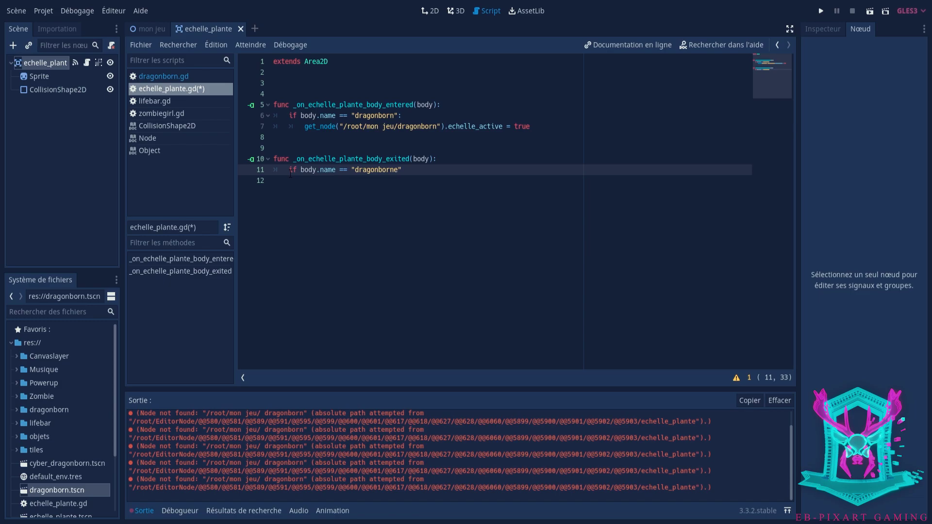
key("BackSpace")
type(":")
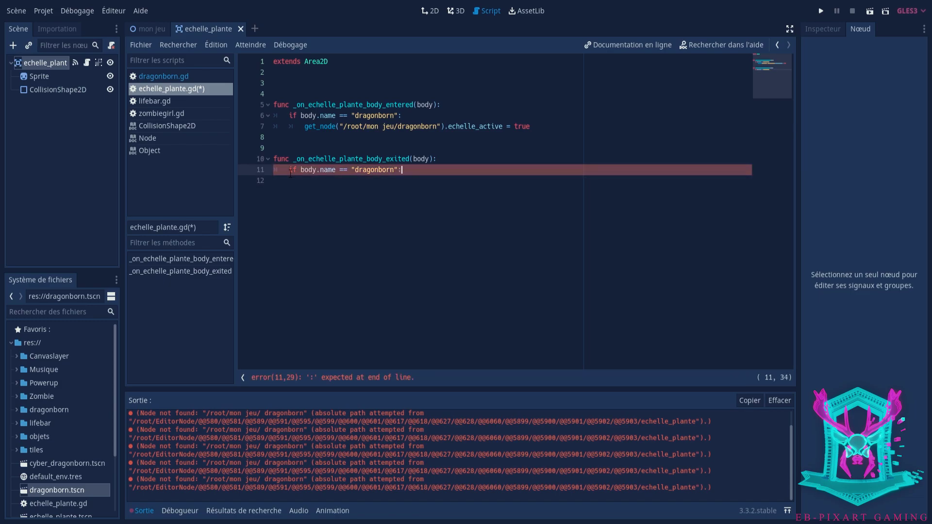
key("Return")
- Under the check, write get_node("/root/mon jeu/dragonborn").echelle_active = false
type("get")
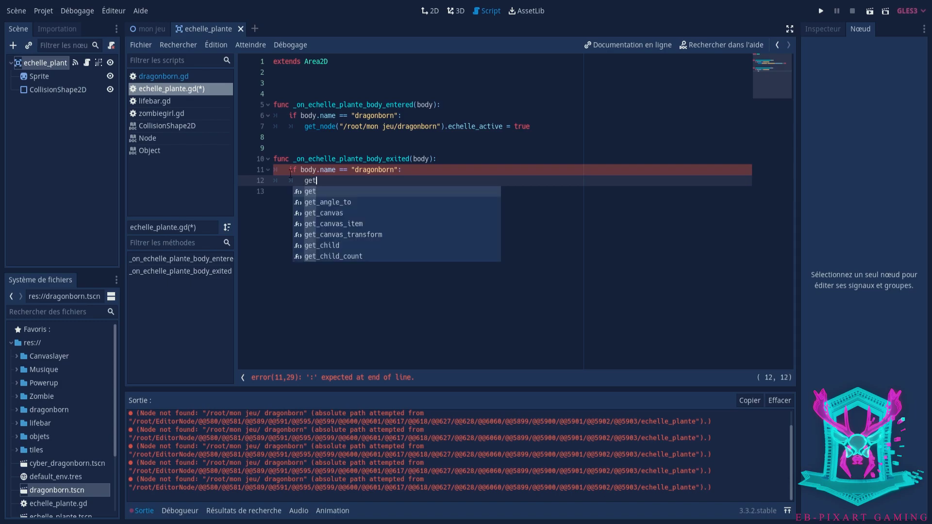
type("-nd")
key("BackSpace")
key("BackSpace")
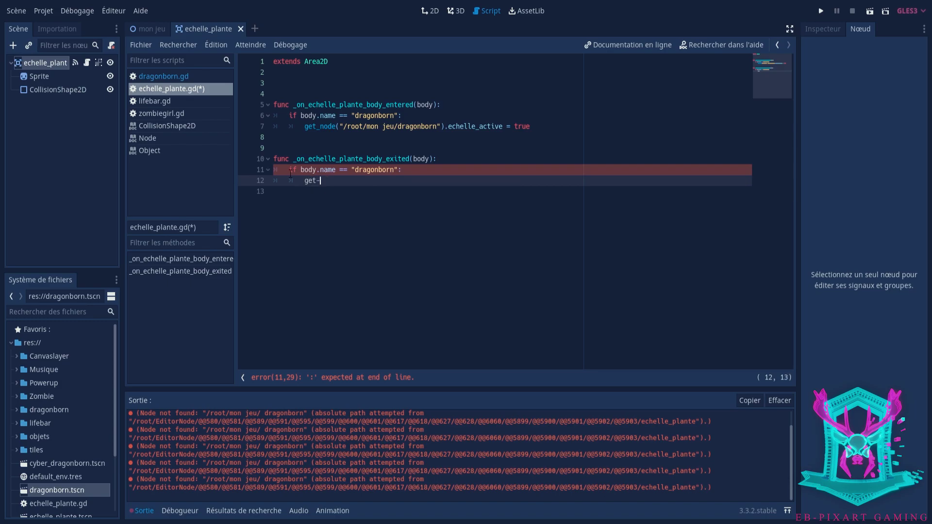
key("BackSpace")
type("_node")
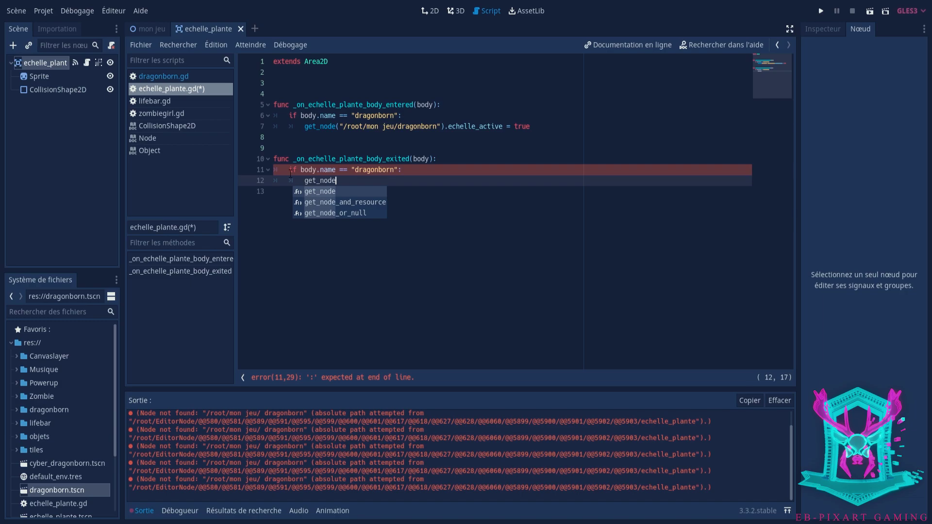
type("(")
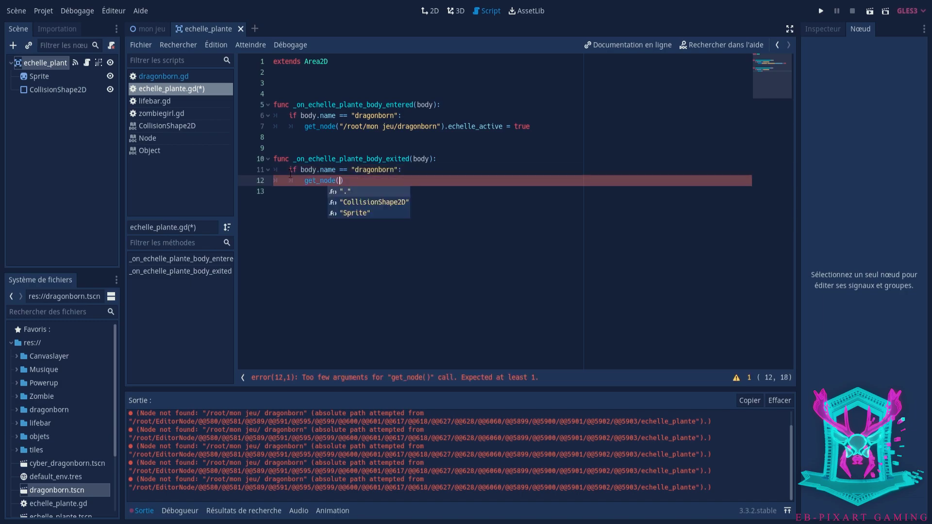
type("\"")
type("/root")
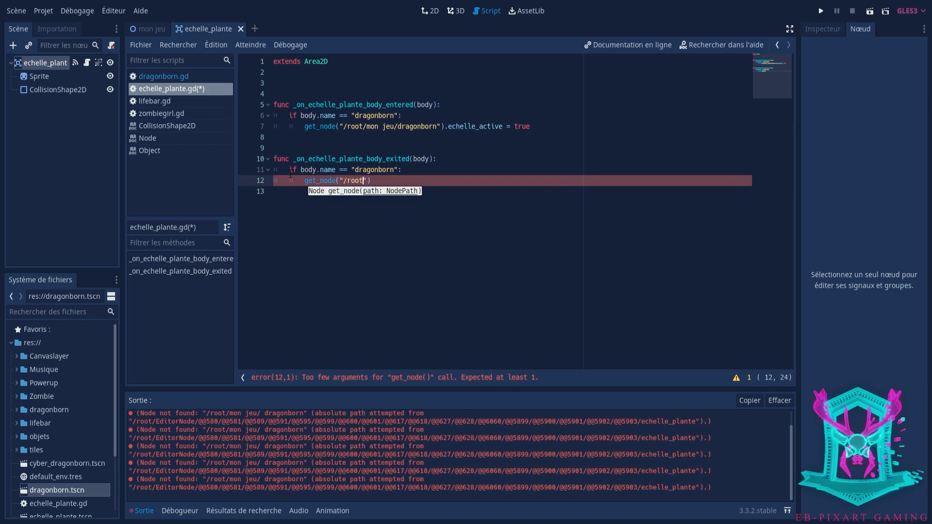
type("/mon ")
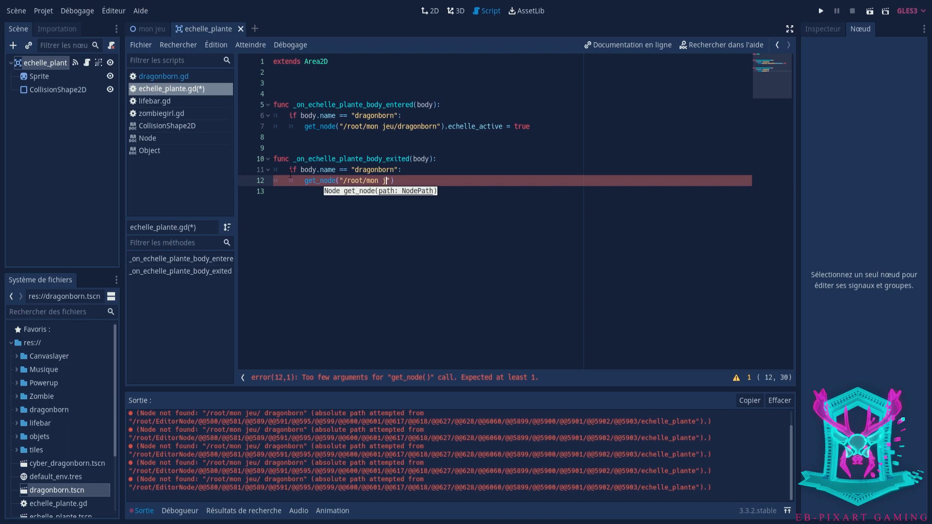
type("jeu/dr")
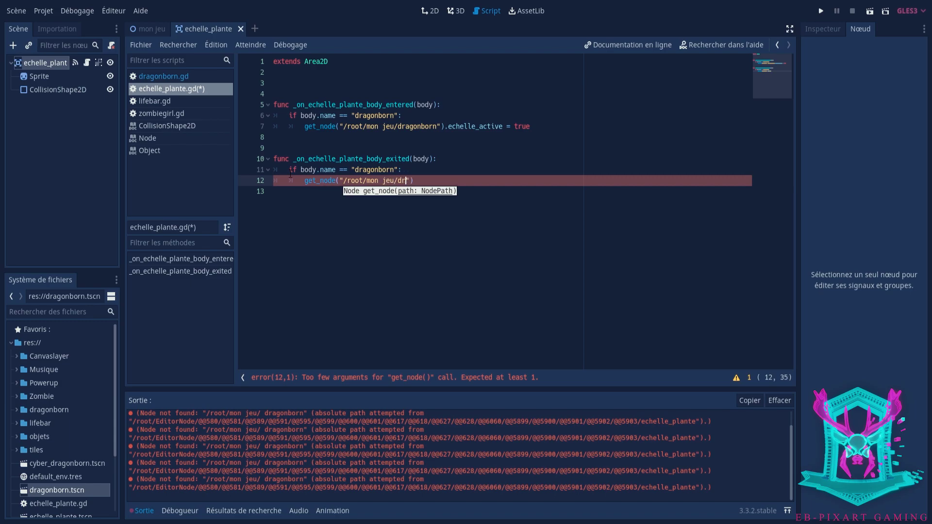
type("agonb")
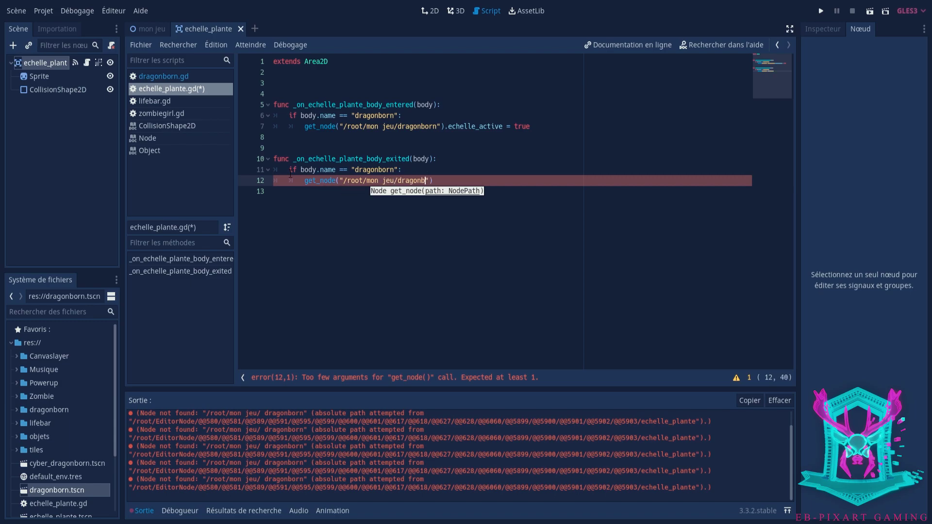
type("orn")
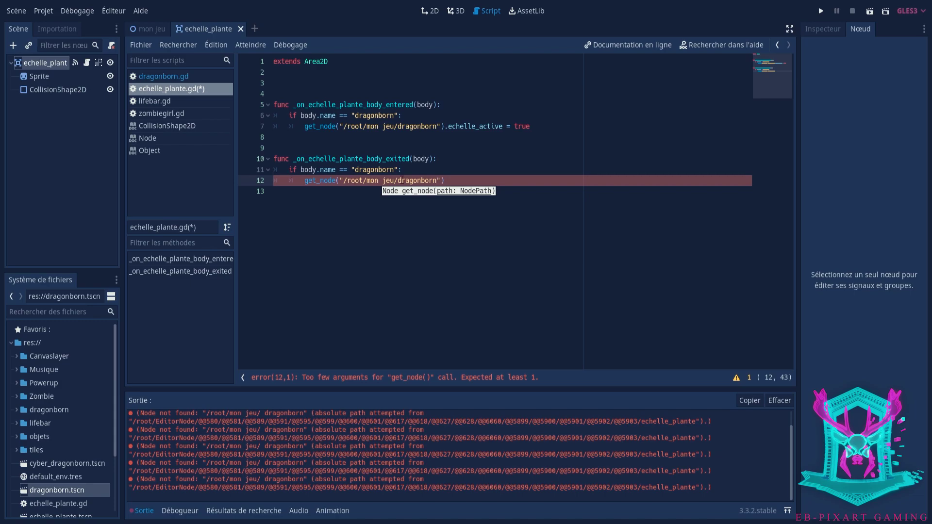
left_click(456, 180)
type(".ec")
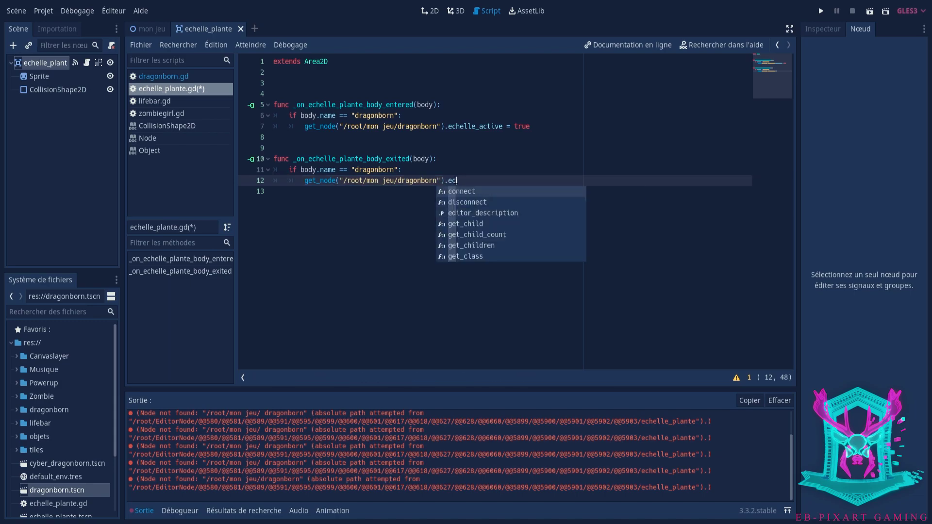
type("helle")
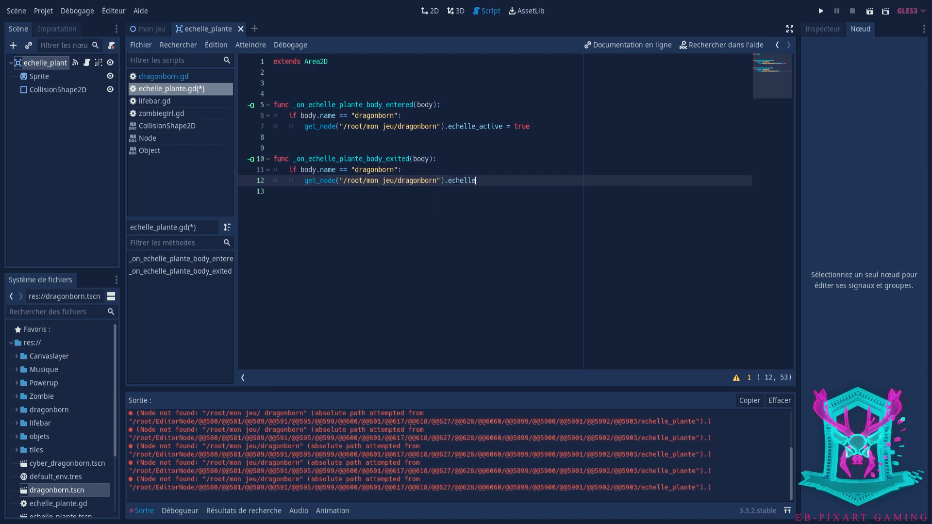
type("._active")
type(" = false")
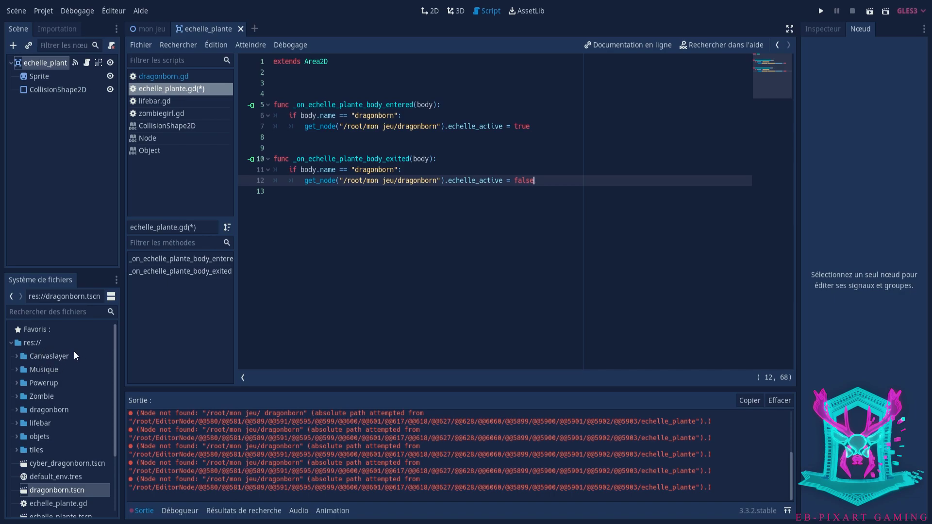
- Show the mon jeu scene in 2D and select the dragonborn node
scroll(47, 371, "down", 3)
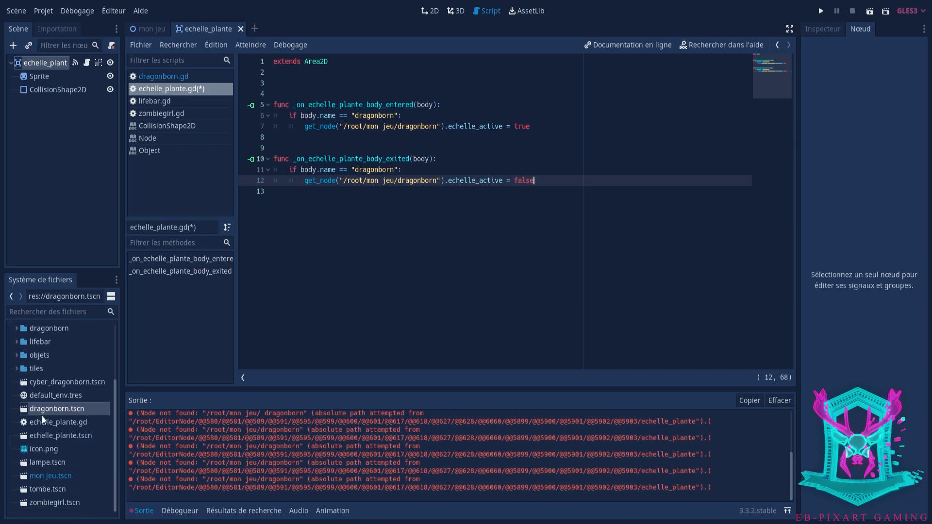
scroll(57, 383, "up", 3)
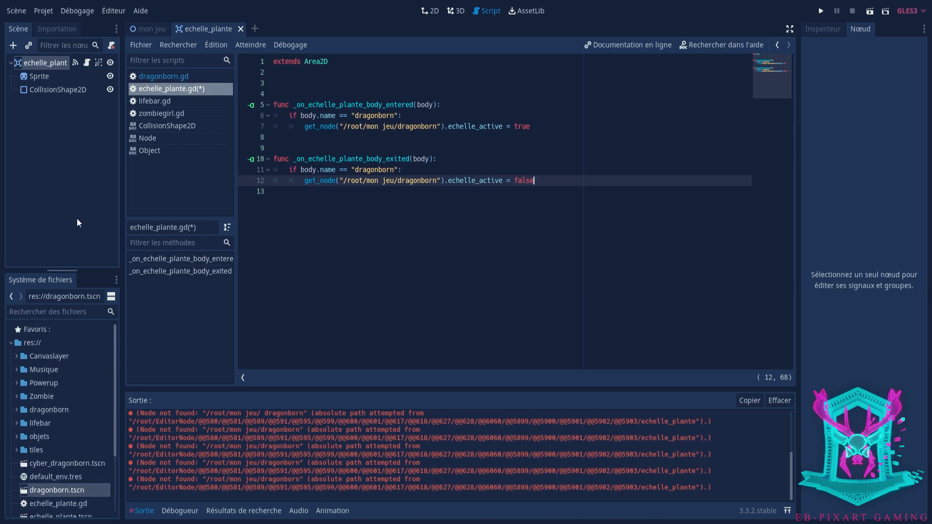
left_click(155, 29)
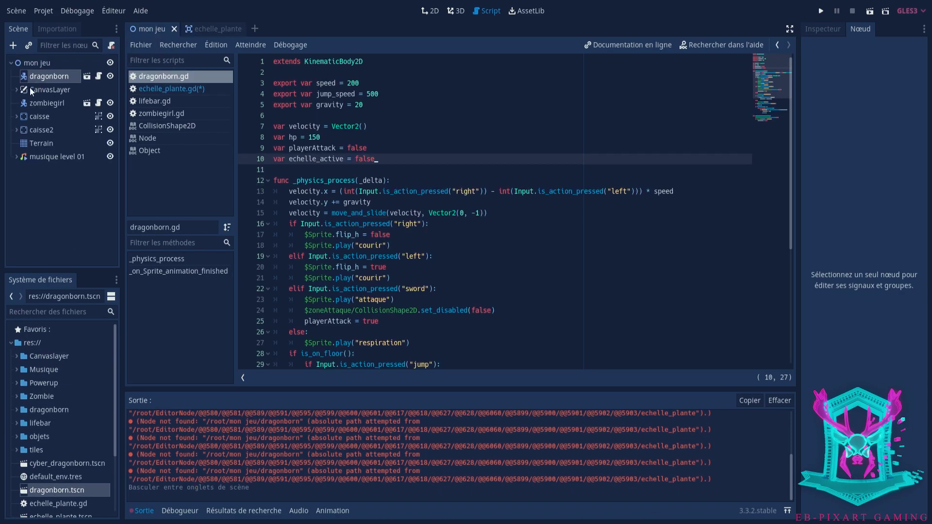
left_click(37, 64)
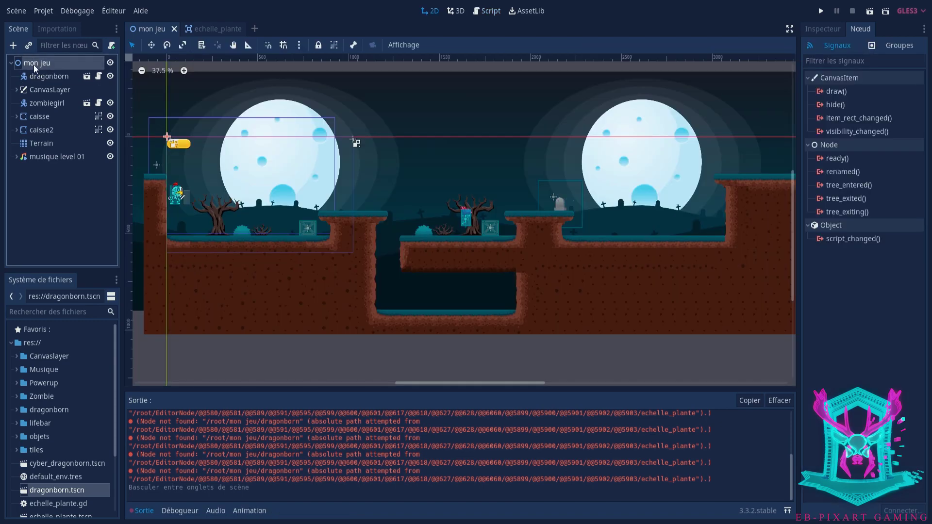
left_click(42, 79)
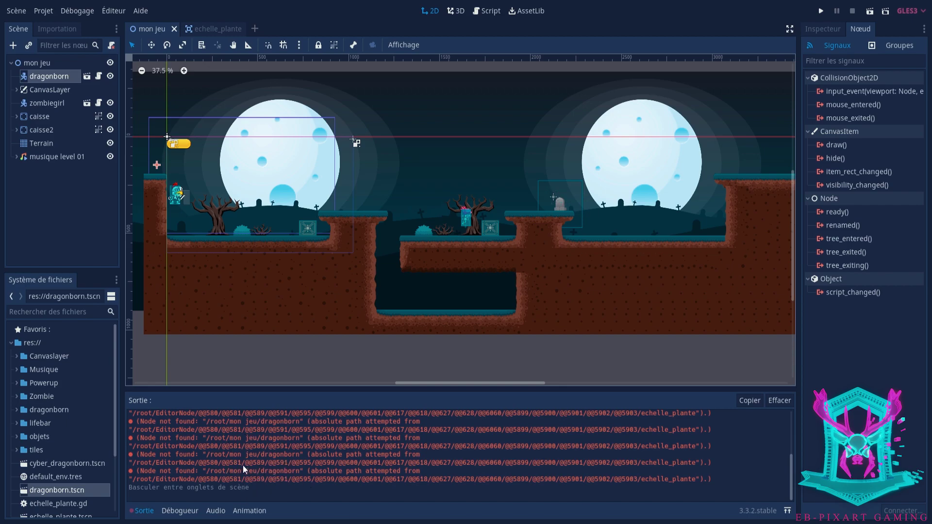
- Open the echelle_plante ladder script, save it, and return to mon jeu
left_click(214, 27)
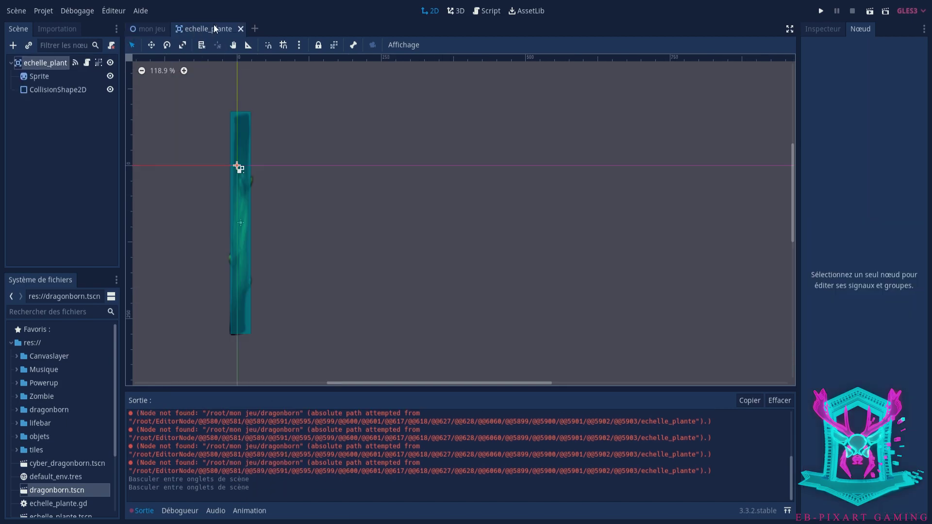
left_click(156, 33)
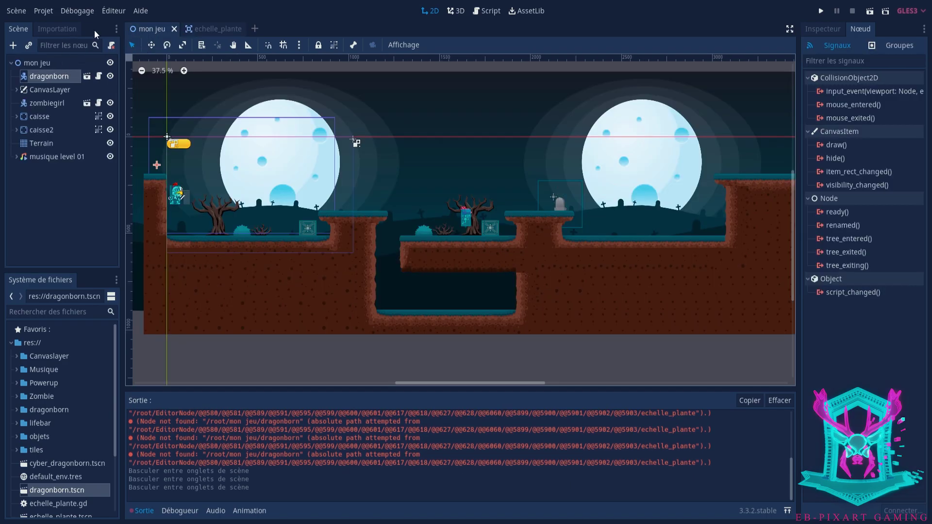
left_click(219, 28)
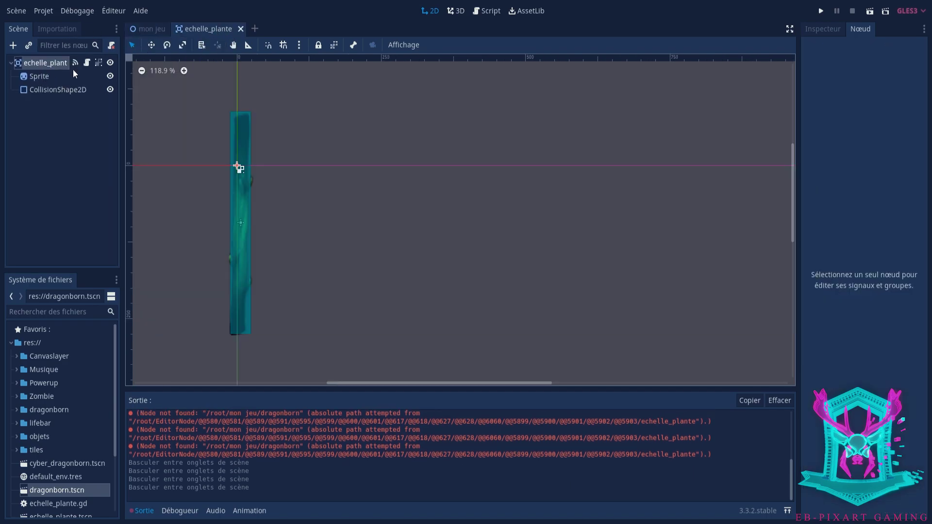
left_click(87, 62)
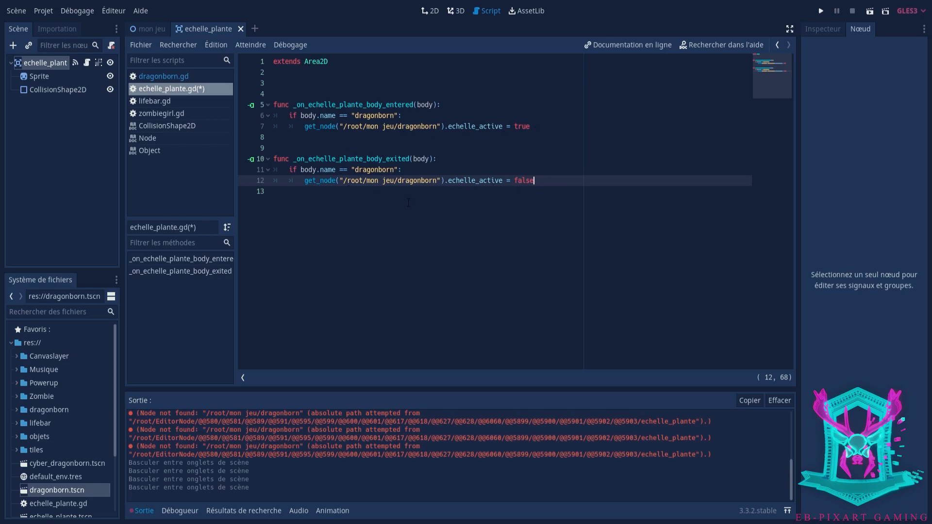
key("ctrl+s")
key("ctrl+Tab")
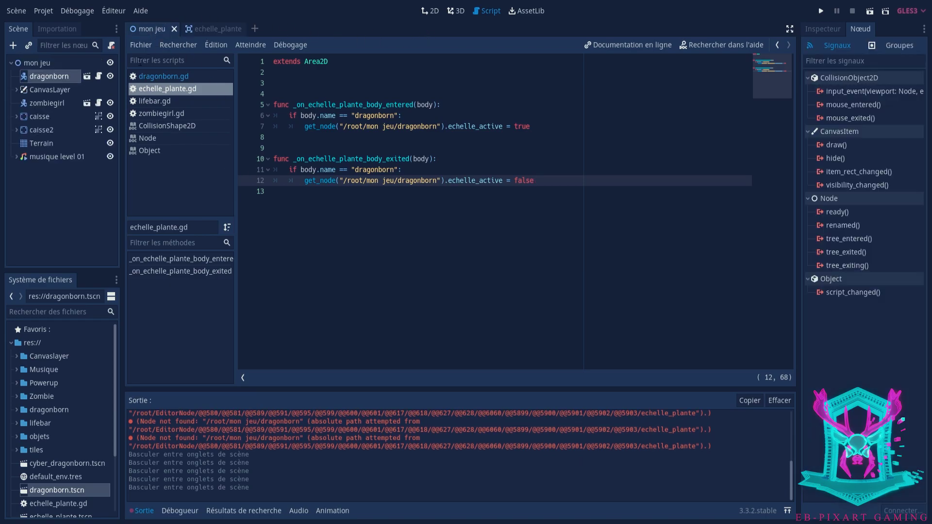
- Instance echelle_plante.tscn flush against the right cliff wall at (2992, 281)
left_click(37, 62)
scroll(78, 464, "down", 3)
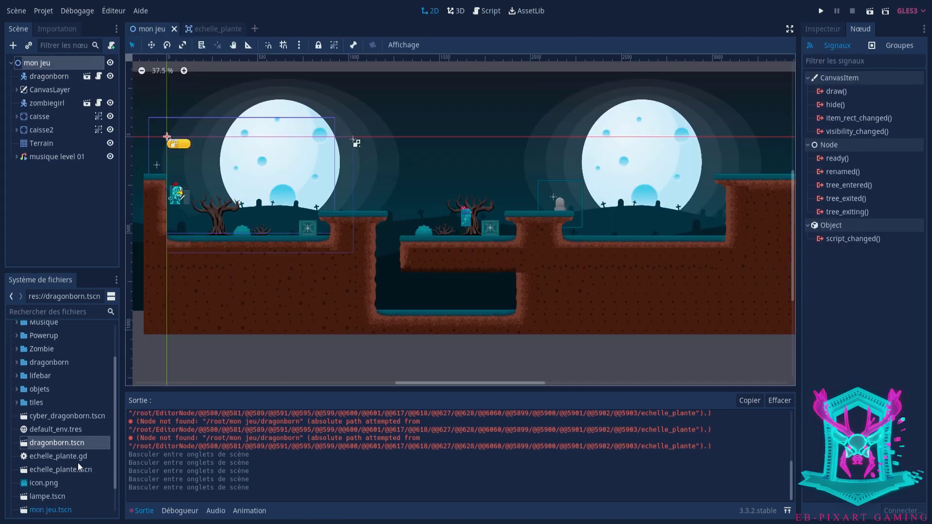
mouse_move(58, 459)
left_mouse_down()
mouse_move(36, 467)
mouse_move(711, 195)
left_mouse_up()
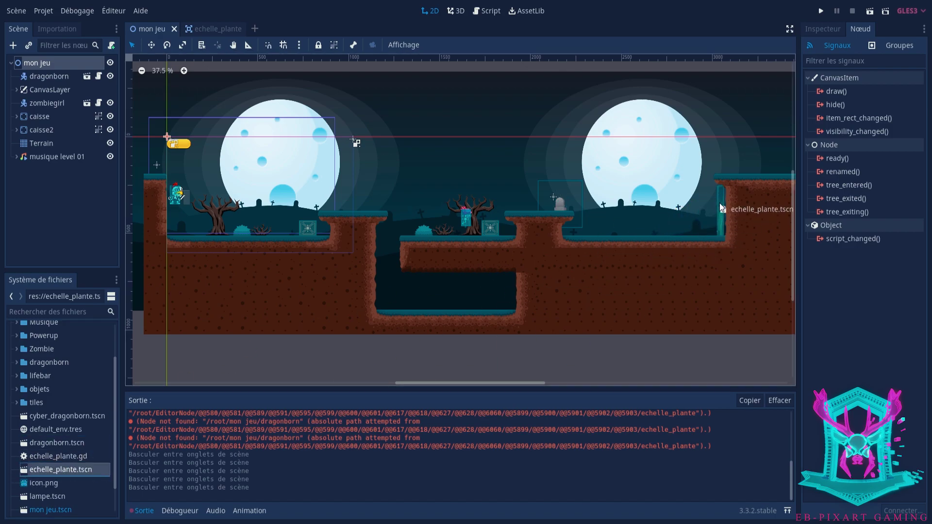
left_click_drag(711, 195, 711, 194)
scroll(728, 194, "up", 5)
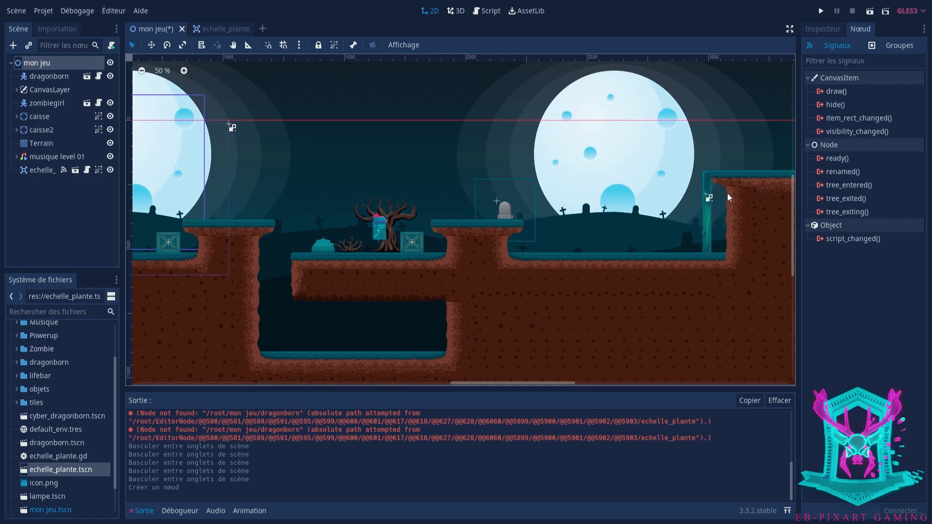
scroll(727, 199, "up", 2)
scroll(713, 200, "up", 2)
scroll(669, 206, "up", 2)
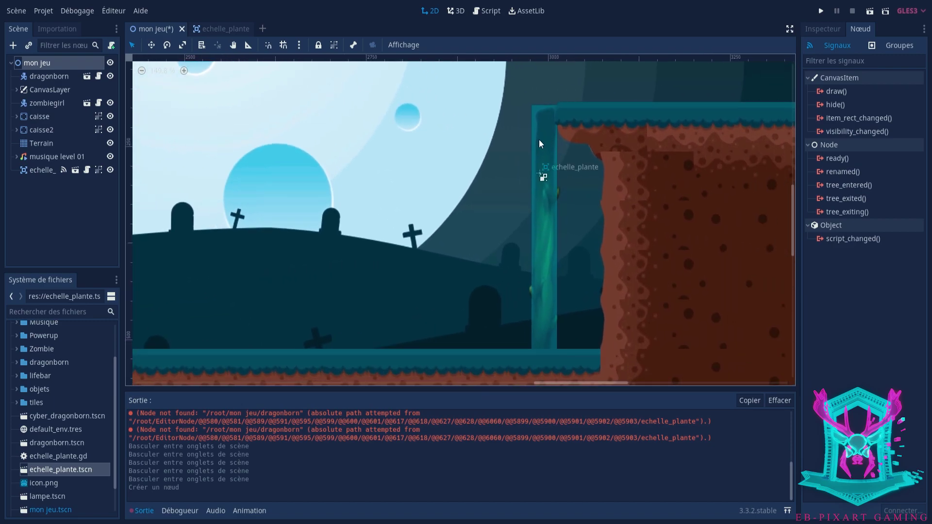
left_click(546, 138)
left_click_drag(546, 138, 548, 131)
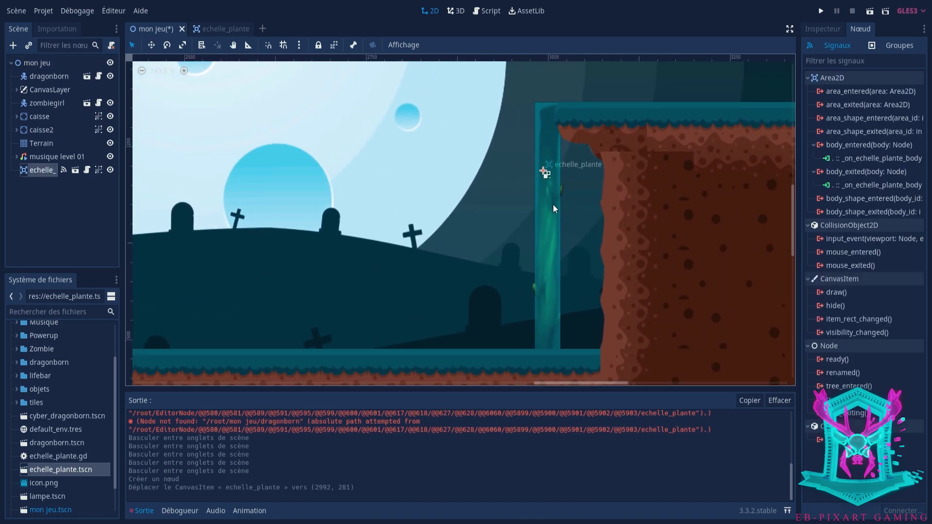
scroll(521, 274, "down", 5)
scroll(508, 278, "down", 3)
- Select the dragonborn node and open its dragonborn.gd script
middle_click_drag(423, 260, 503, 258)
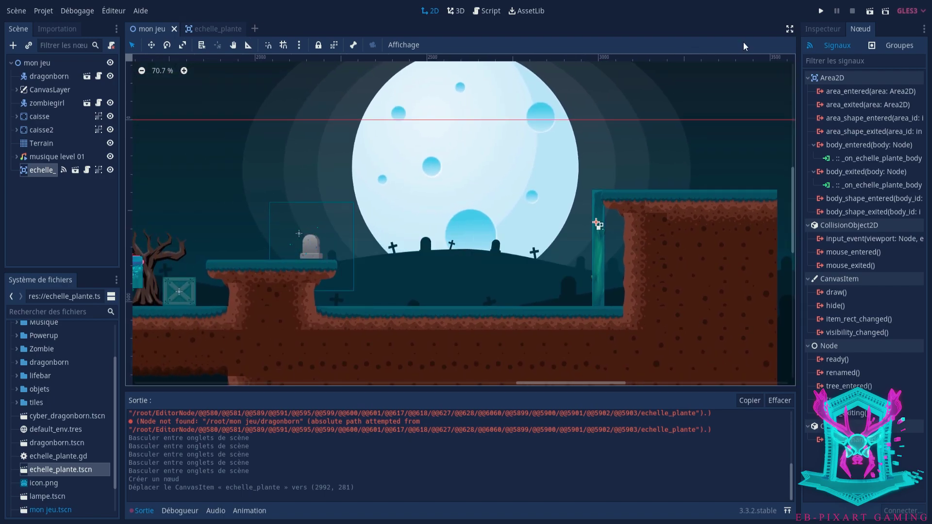
left_click(57, 75)
left_click(99, 78)
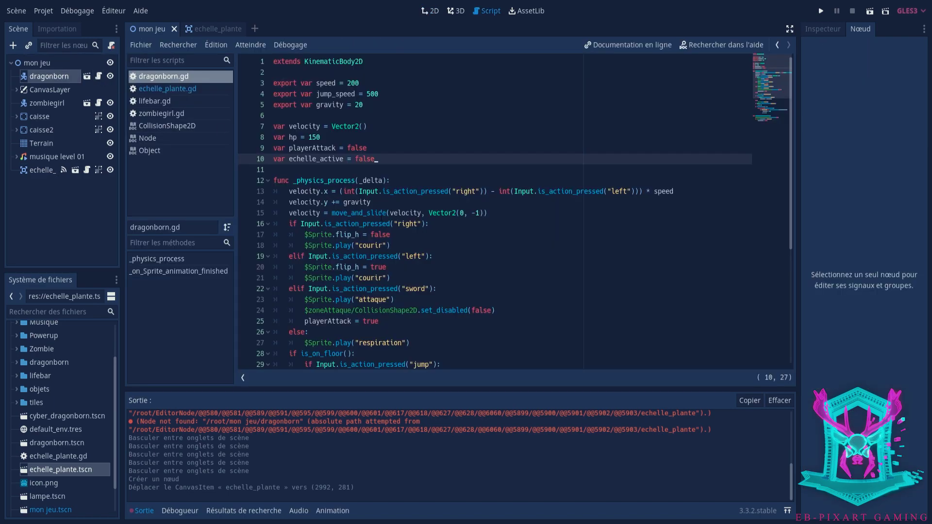
- Insert print(echelle_active) on line 15 after velocity.y += gravity, and save dragonborn.gd
left_click(376, 203)
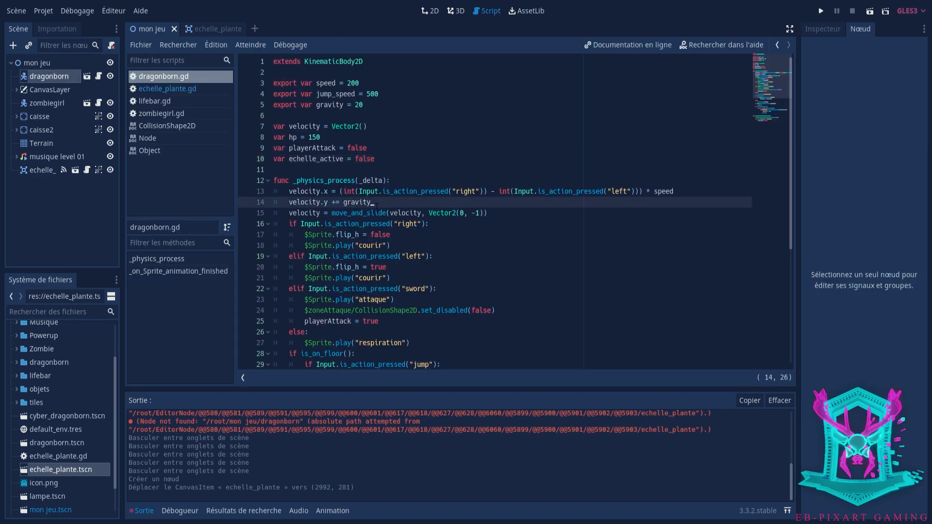
key("Return")
type("prin")
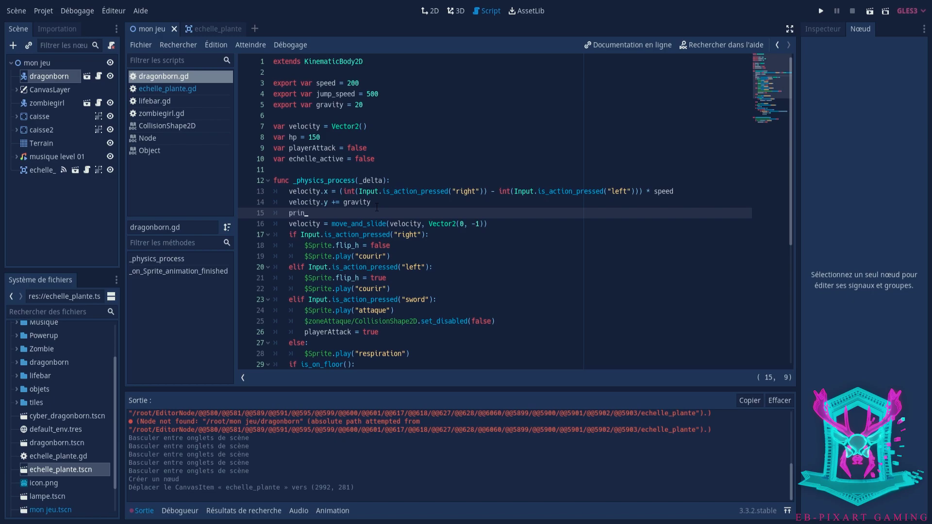
type("t(")
type("echelle_")
type("active")
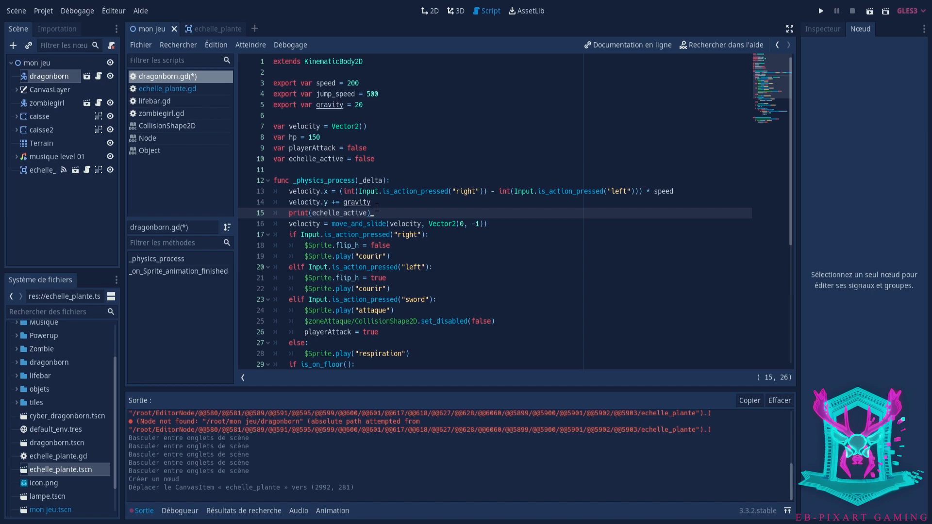
key("ctrl+s")
- Run the game and move the knight right across crates and platforms onto the plant ladder
left_click(821, 8)
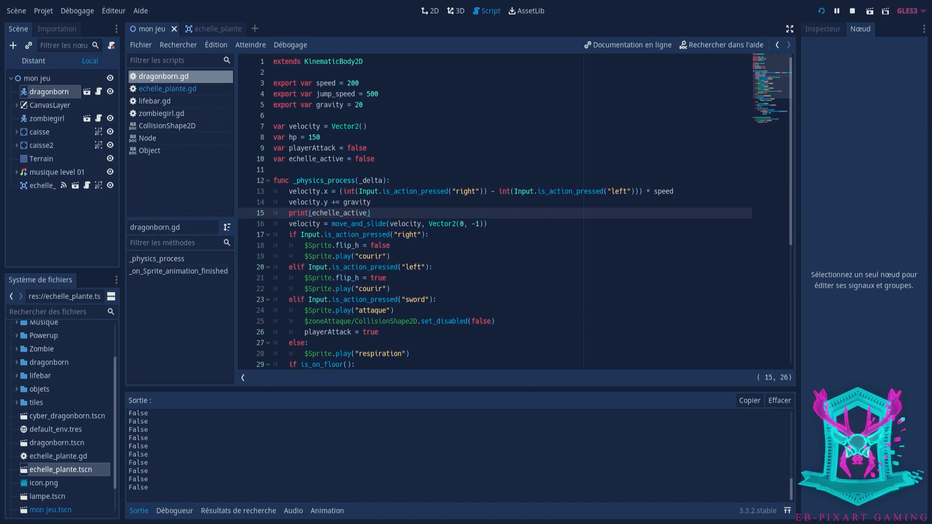
key("Right")
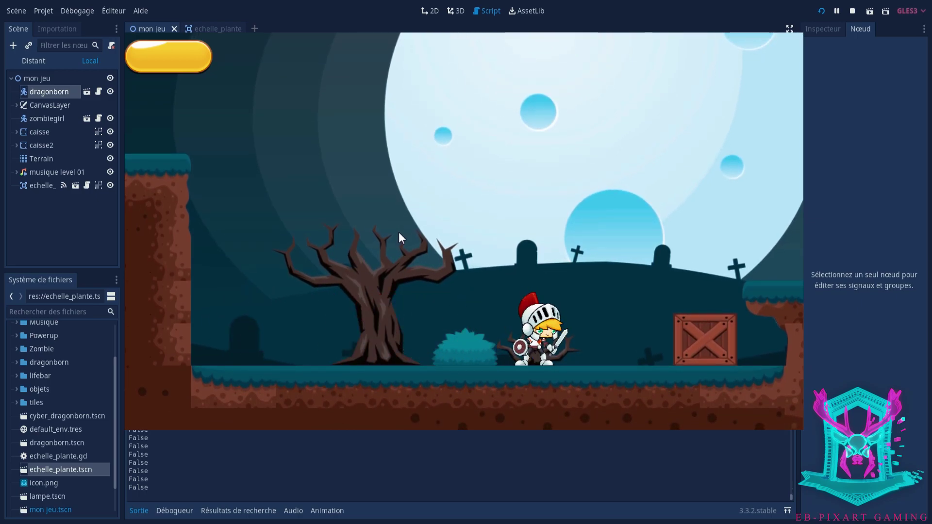
key("Right")
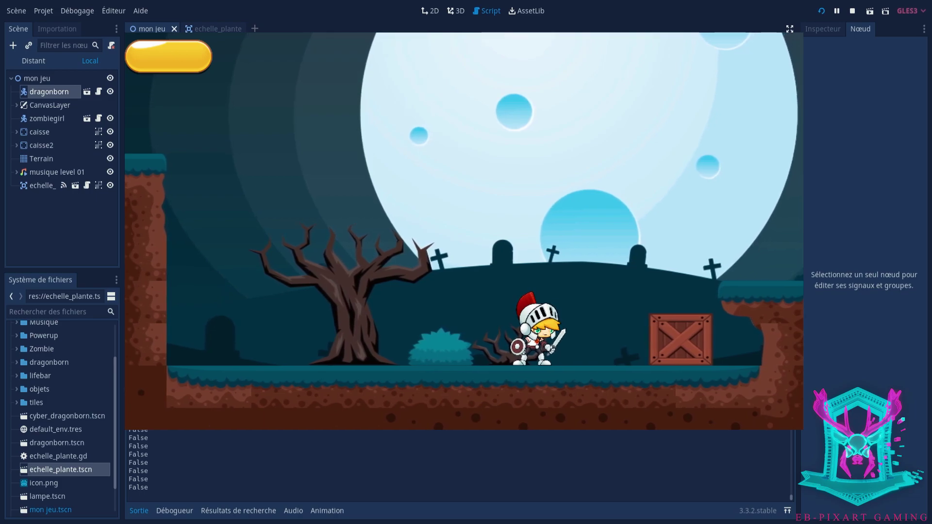
key("Right")
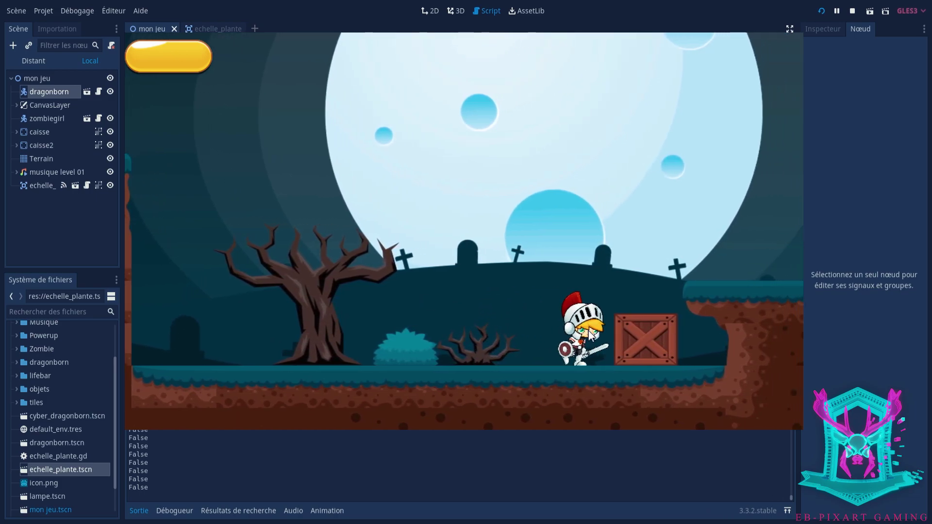
key("Up")
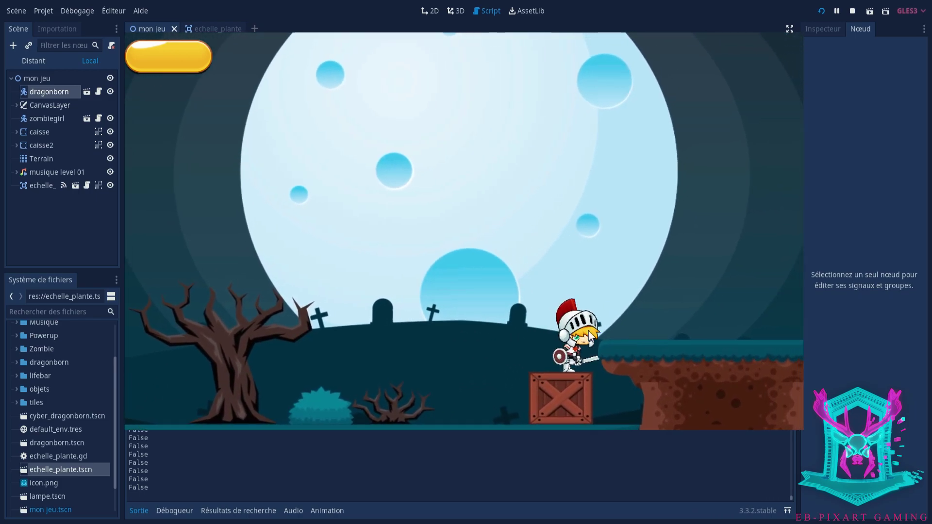
key("Up")
key("Right")
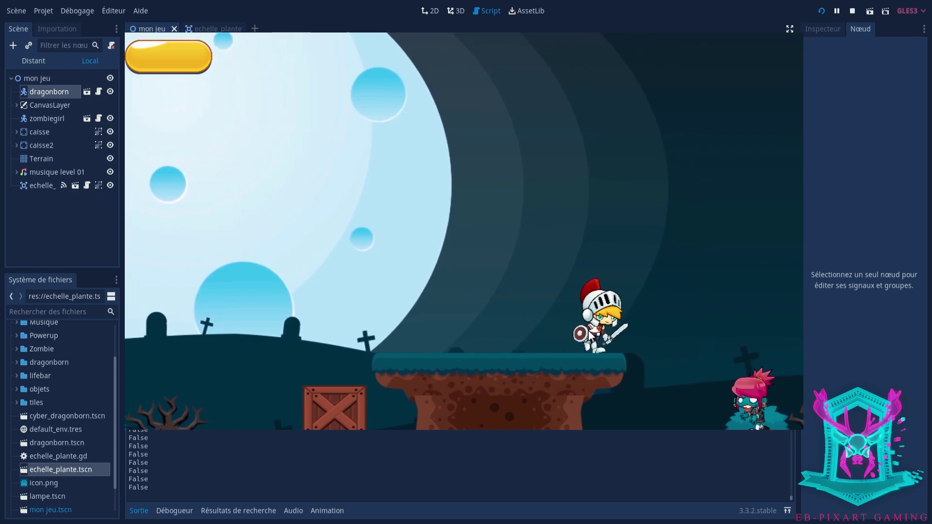
key("Right")
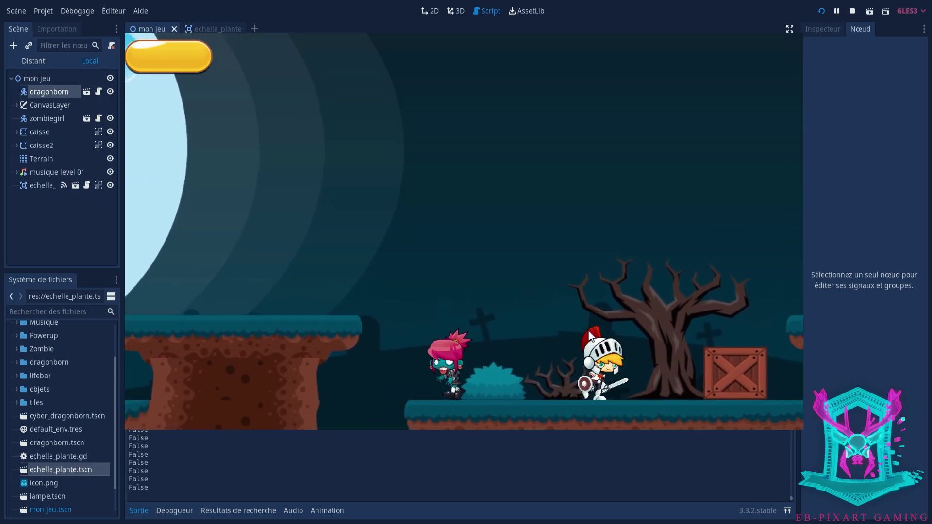
key("Right")
key("Up")
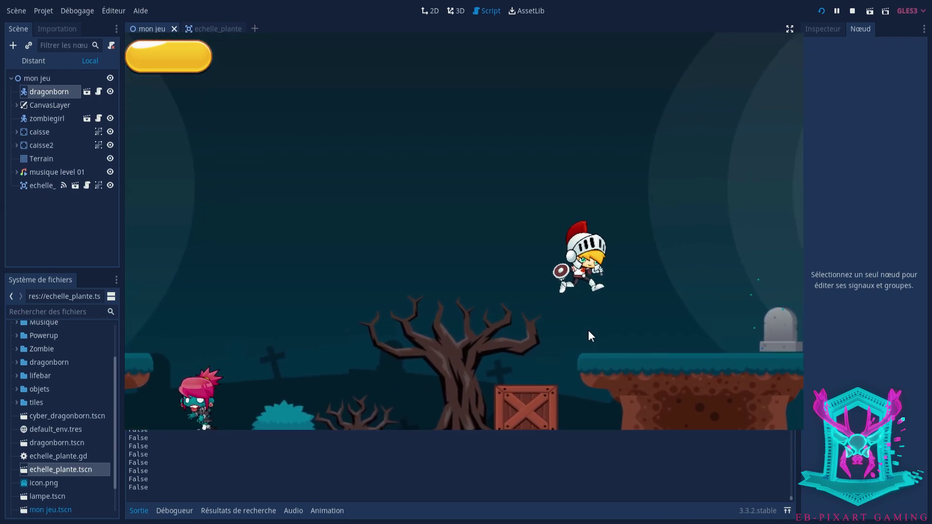
key("Right")
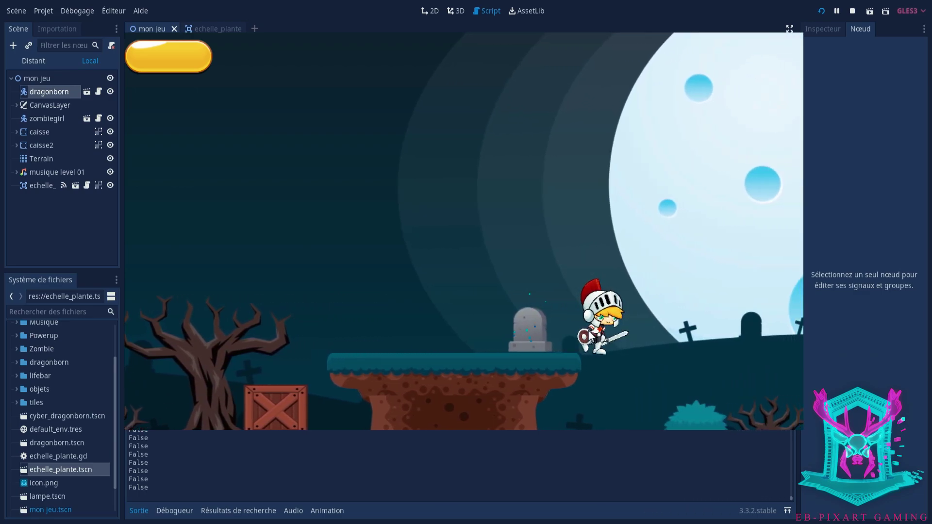
key("Right")
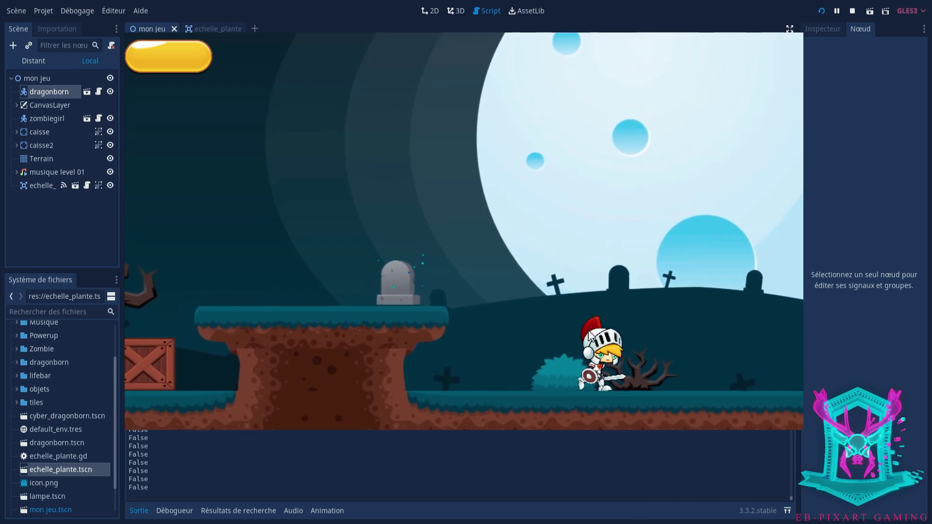
key("Right")
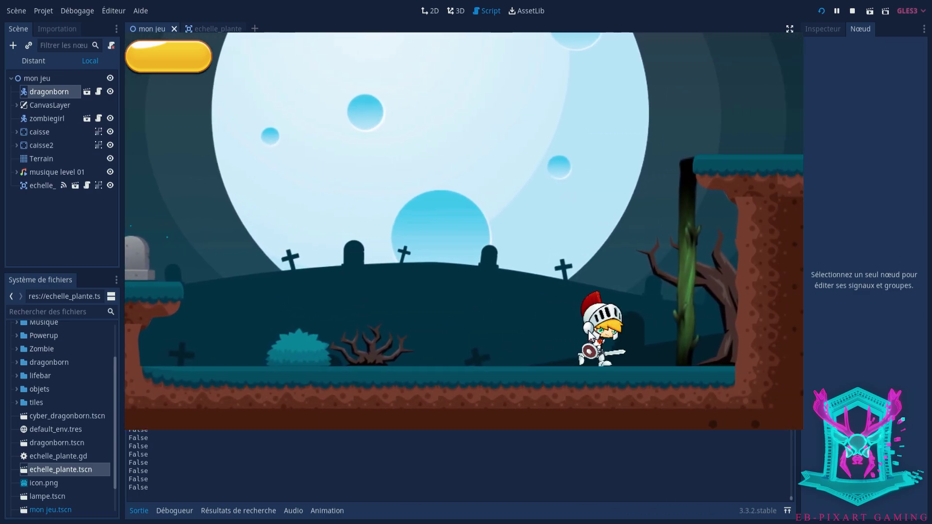
- Step off and back onto the plant ladder, trying to climb up and down
key("Left")
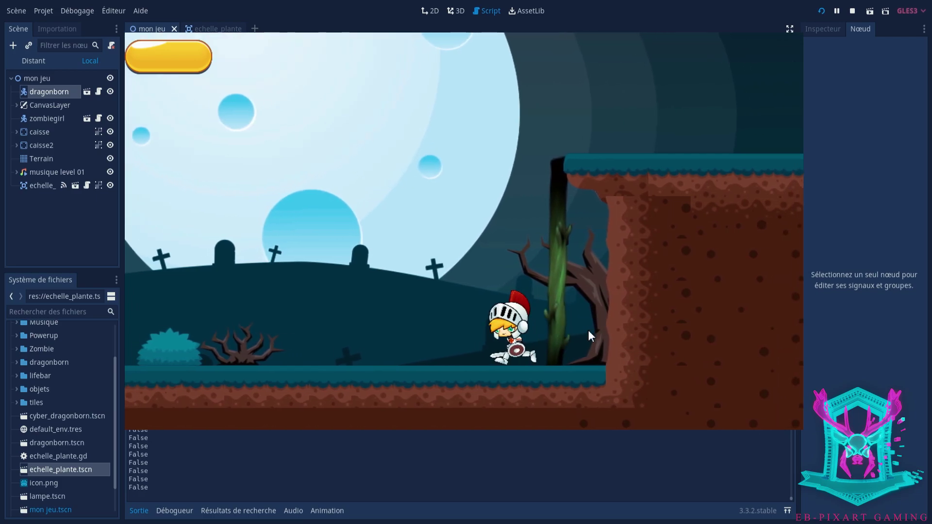
key("Right")
key("Left")
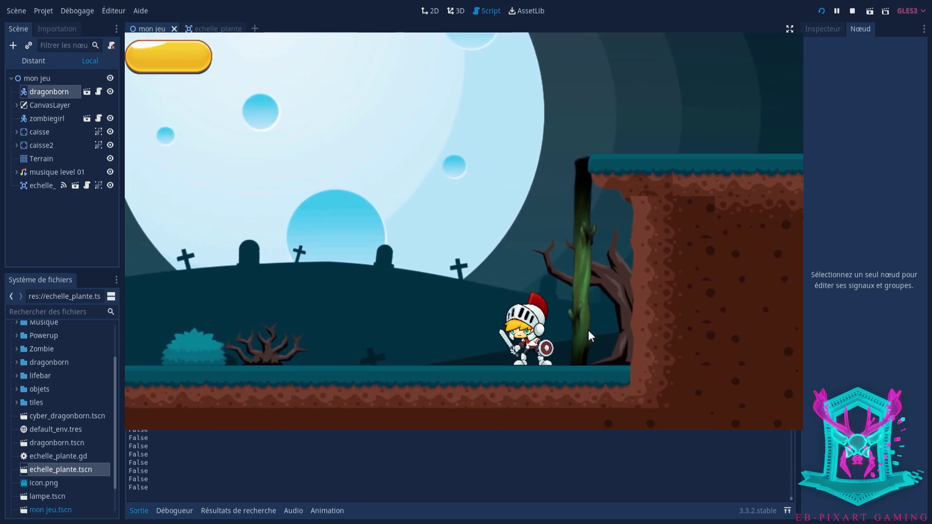
key("Right")
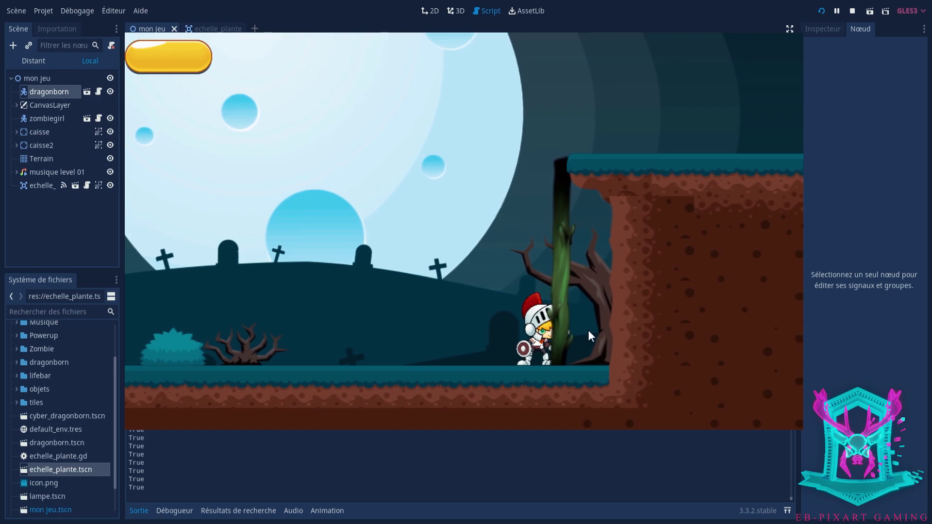
key("Up")
key("Down")
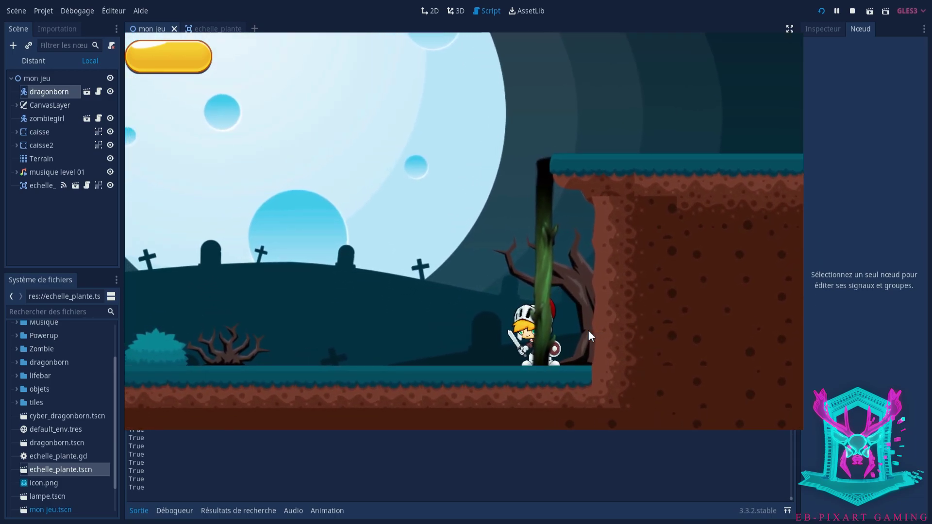
- Move the knight on and off the ladder, watching output flip True/False, then stop the game
key("Right")
key("Left")
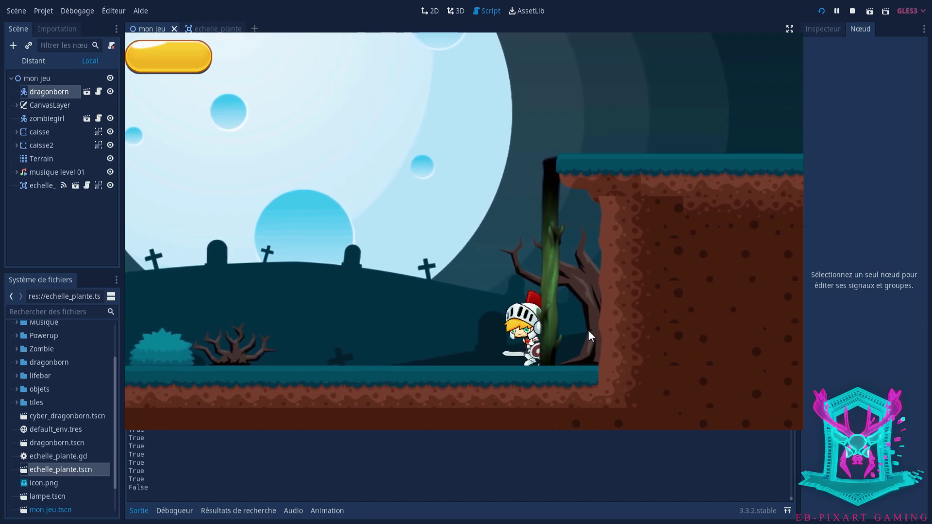
key("Right")
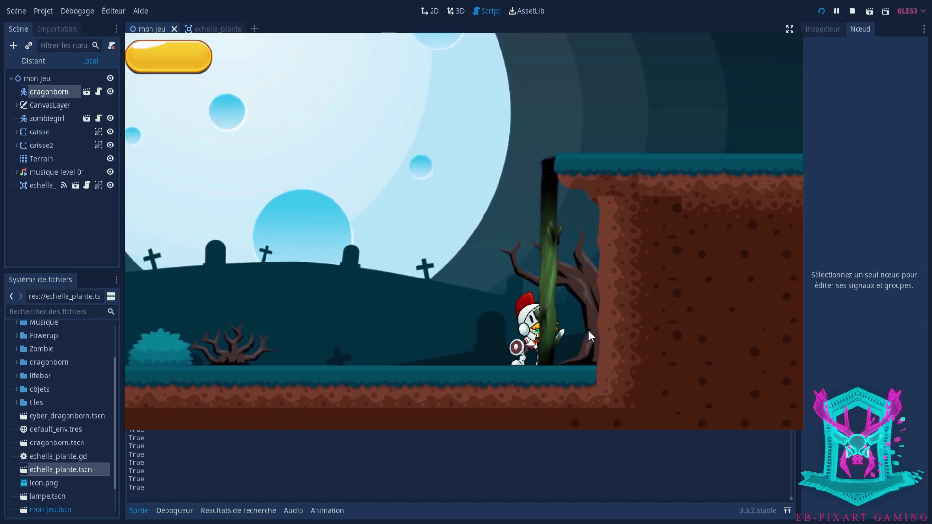
key("Left")
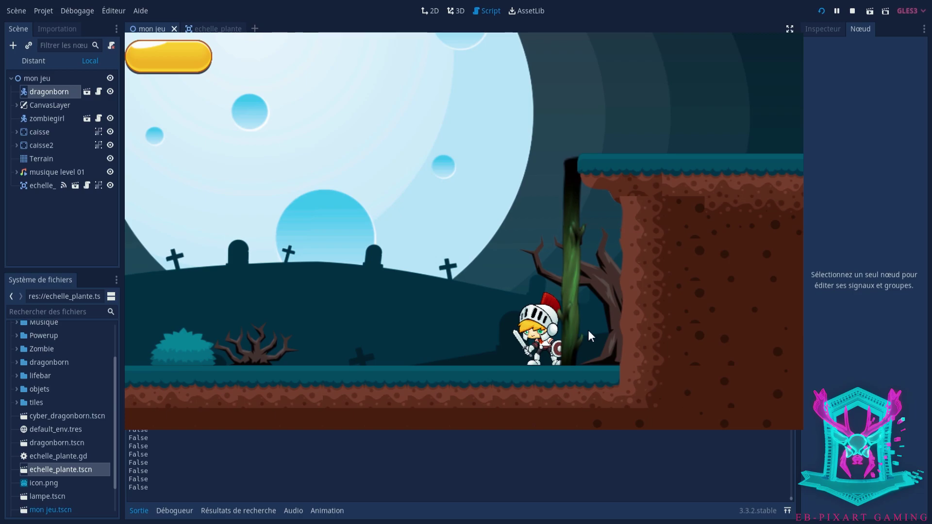
key("Left")
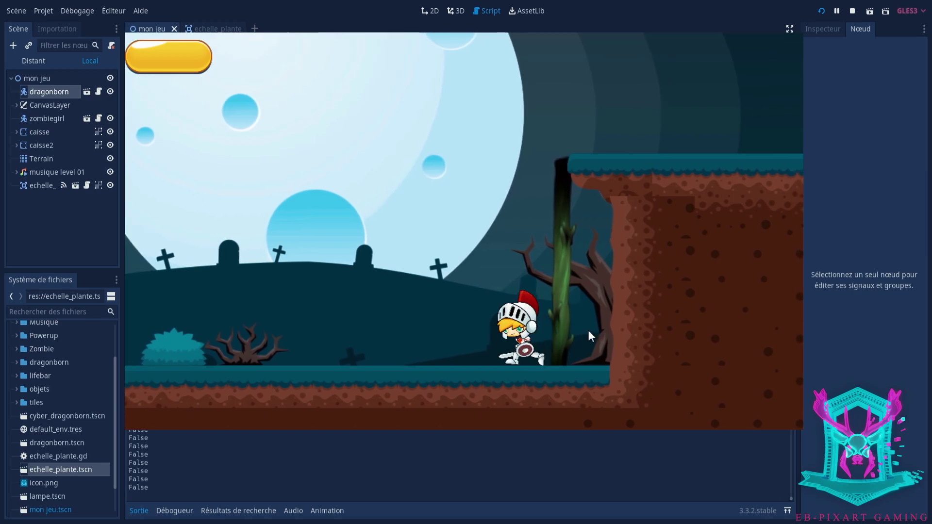
key("Right")
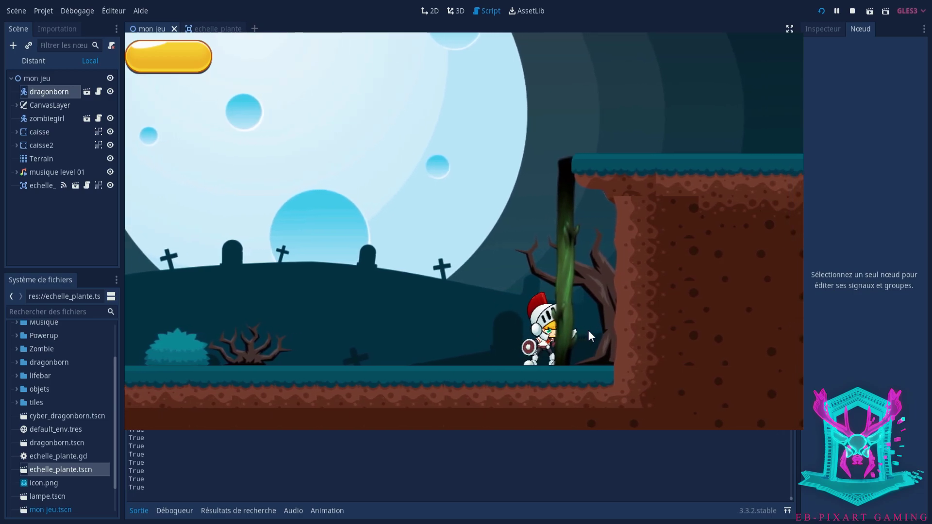
key("Left")
key("Right")
key("Left")
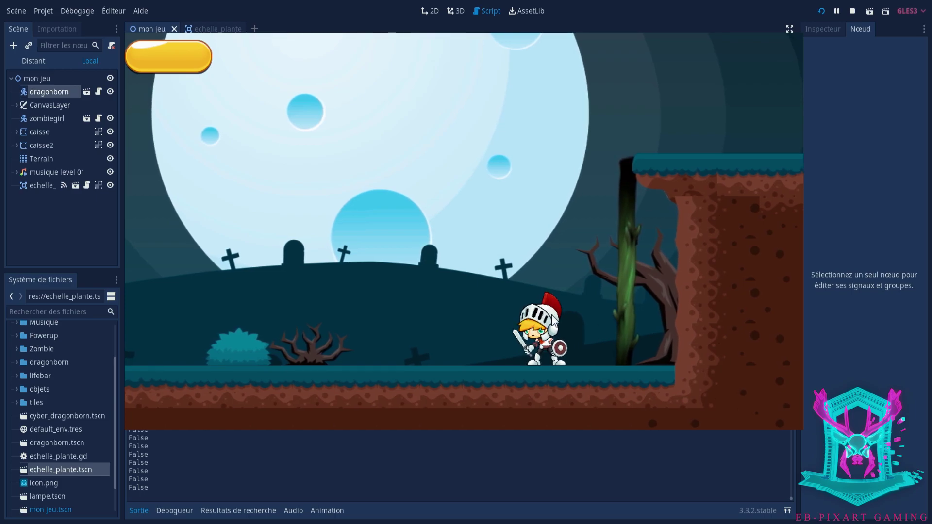
key("F8")
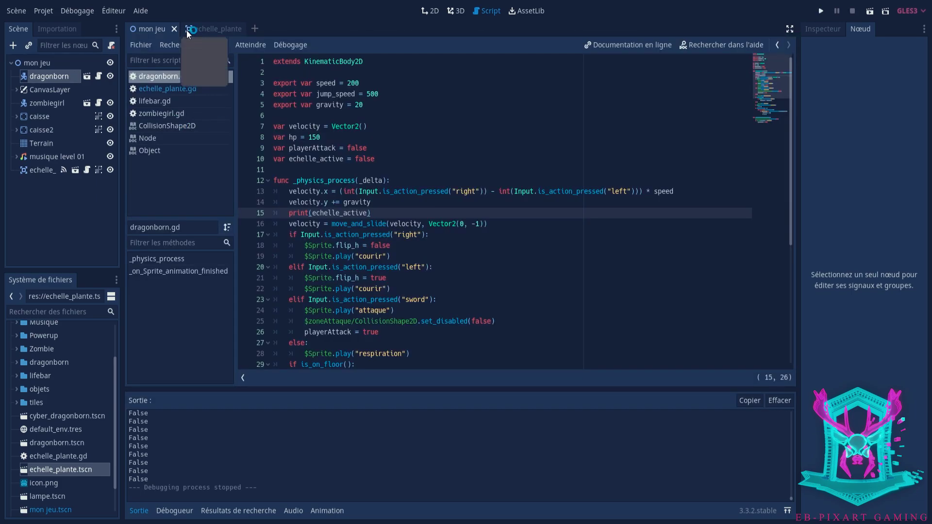
- Give the mon jeu ladder instance a Z Index of -2, then save and run the game
left_click(186, 30)
left_click(147, 28)
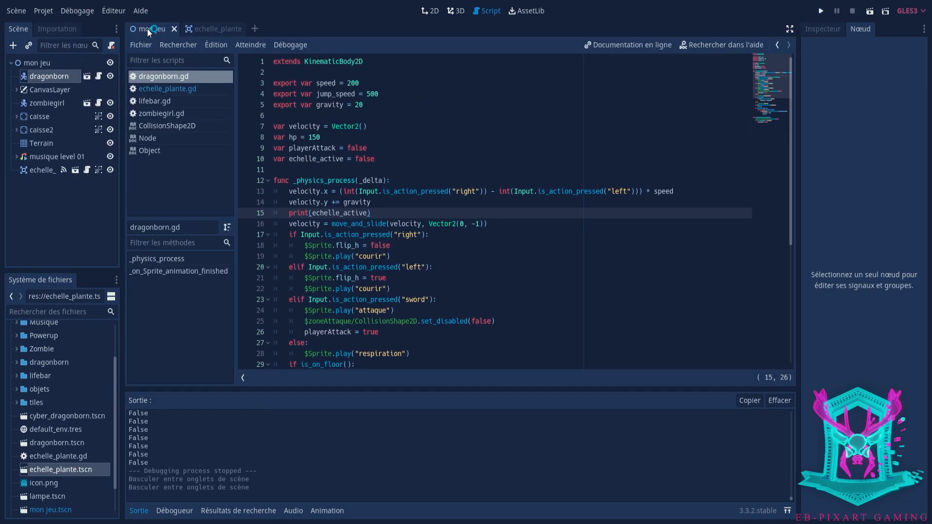
left_click(37, 62)
left_click(600, 245)
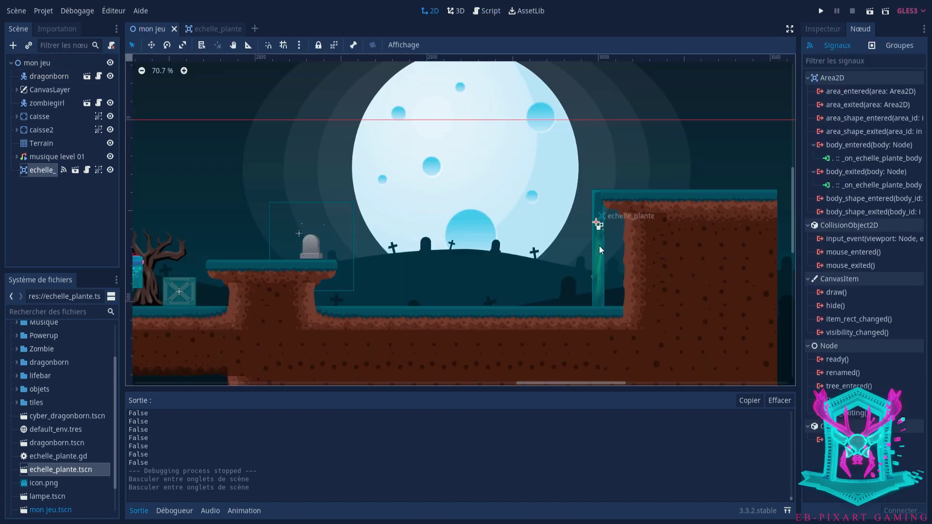
left_click(828, 30)
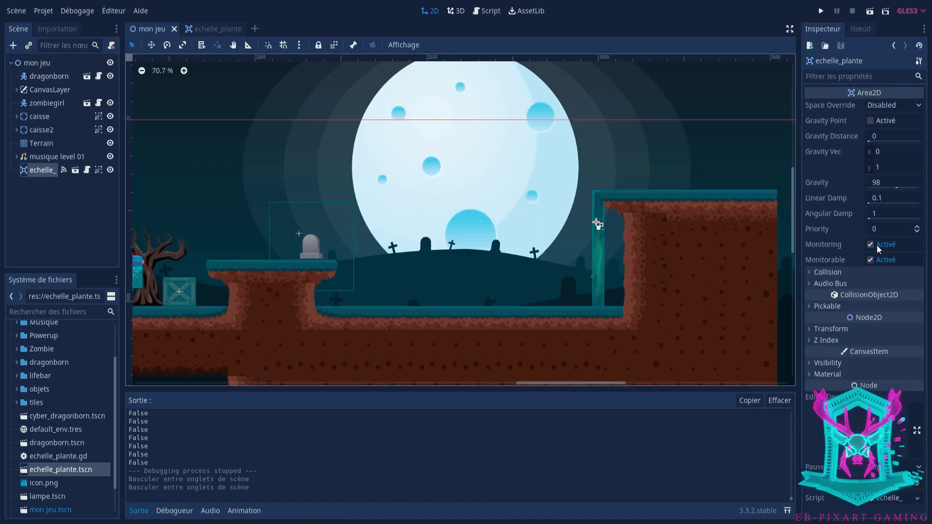
left_click(808, 341)
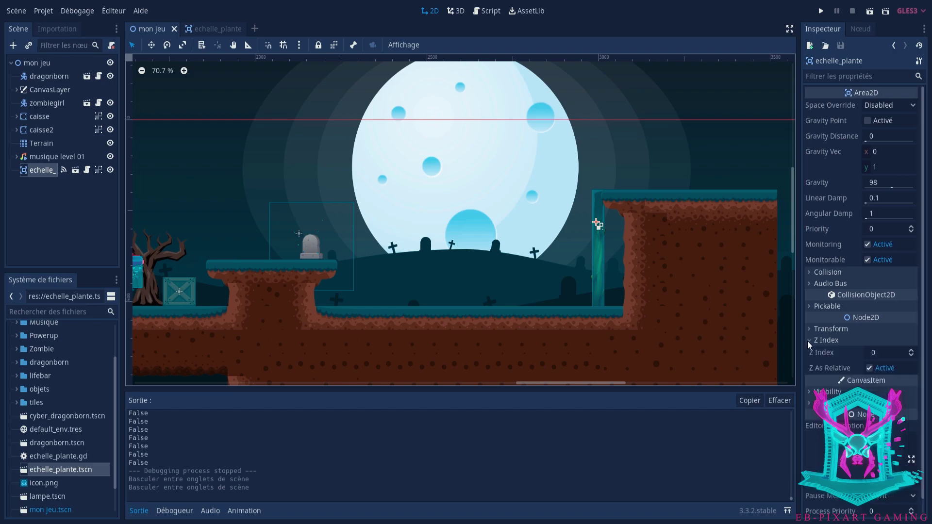
left_click(912, 356)
left_click(912, 356)
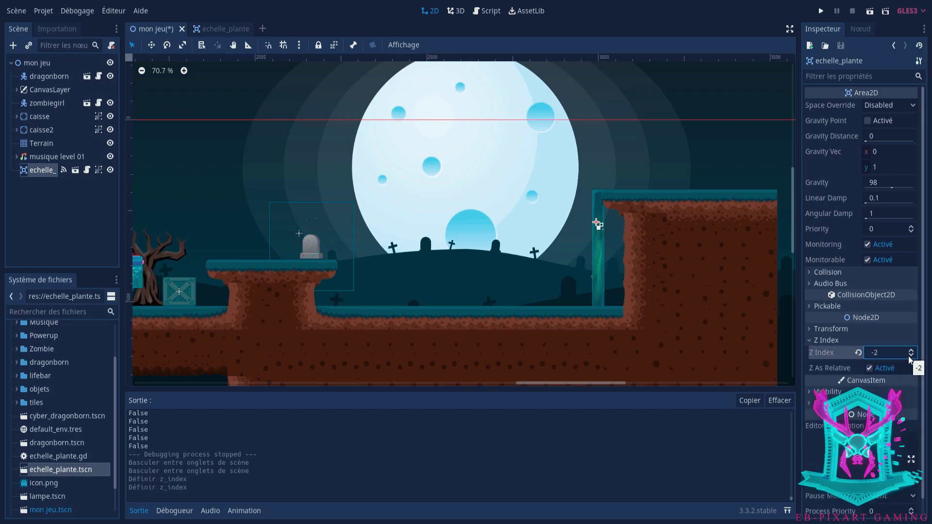
key("F5")
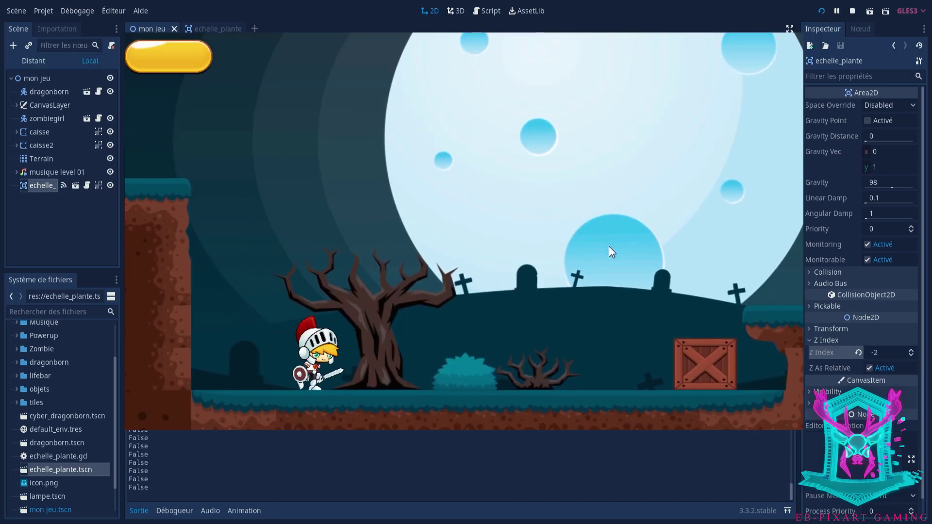
- Run and jump the knight through the level onto the vine ladder, checking it draws in front, then stop
key("Right")
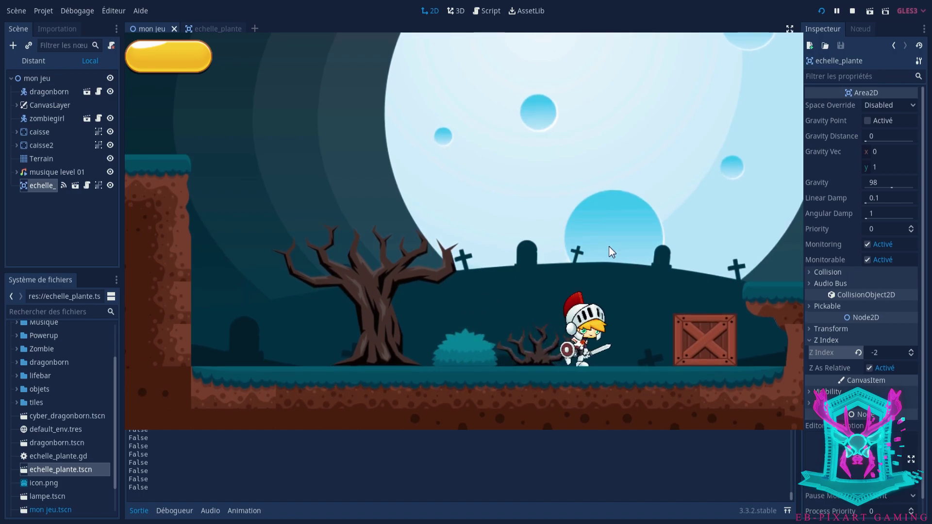
key("space")
key("space")
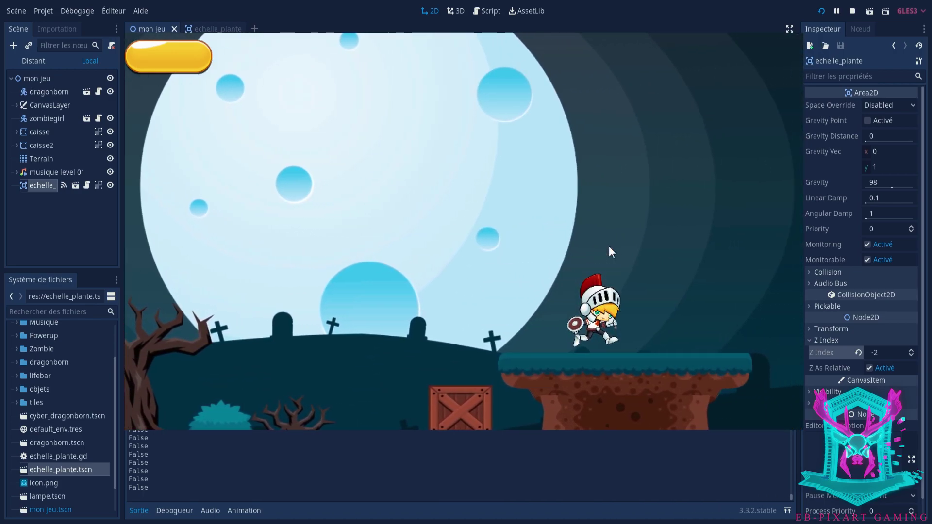
key("space")
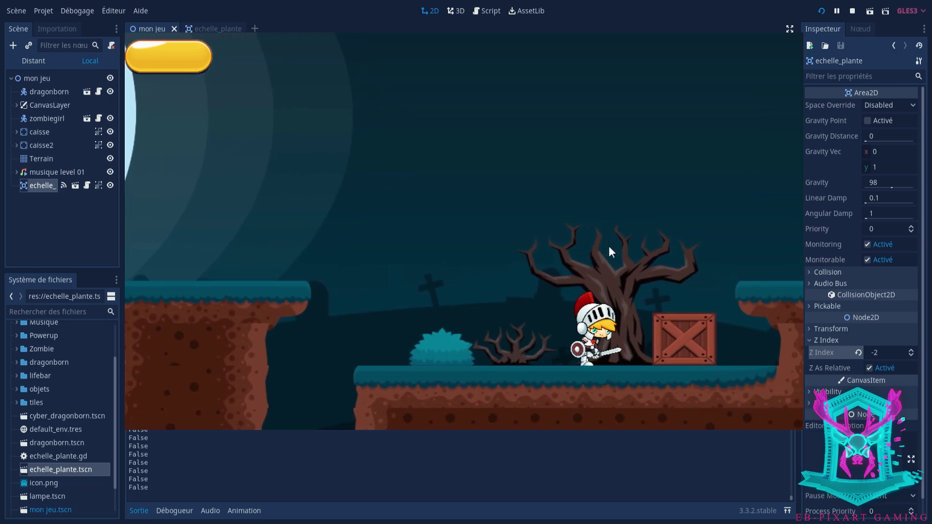
key("space")
key("space")
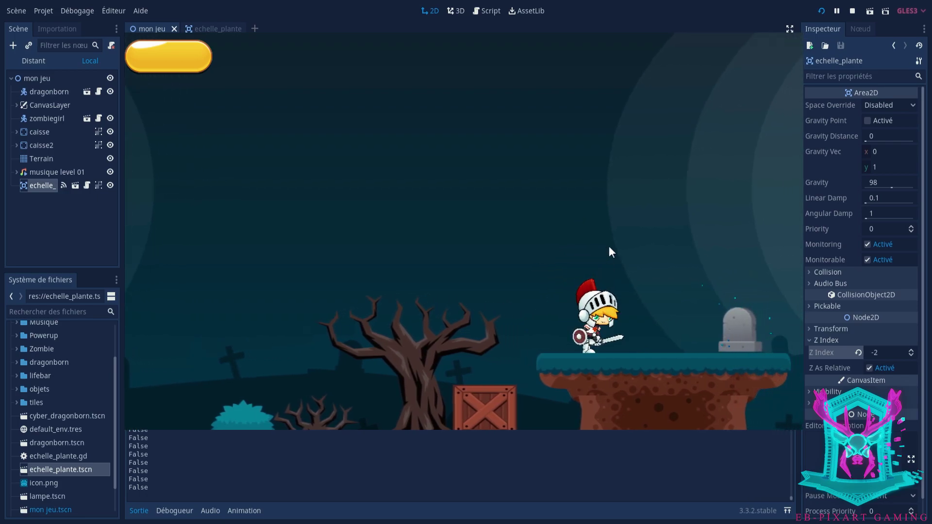
key("space")
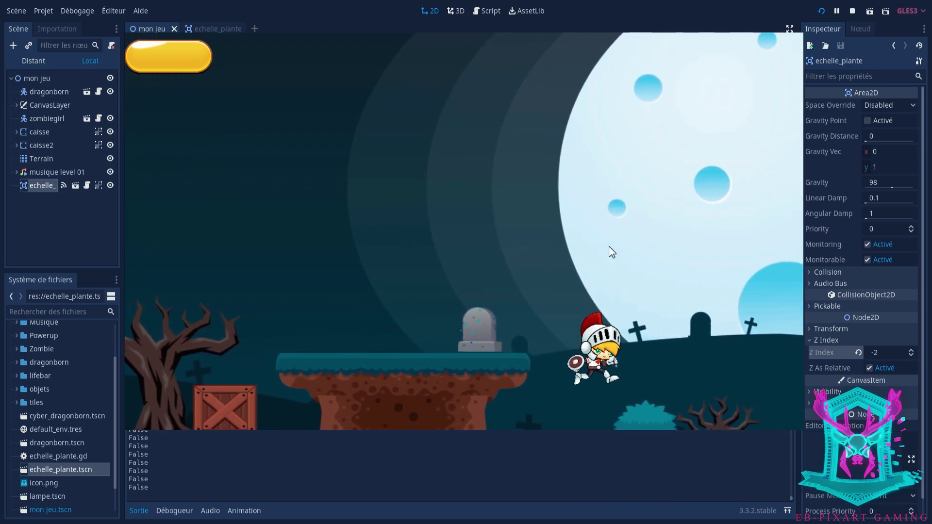
key("Right")
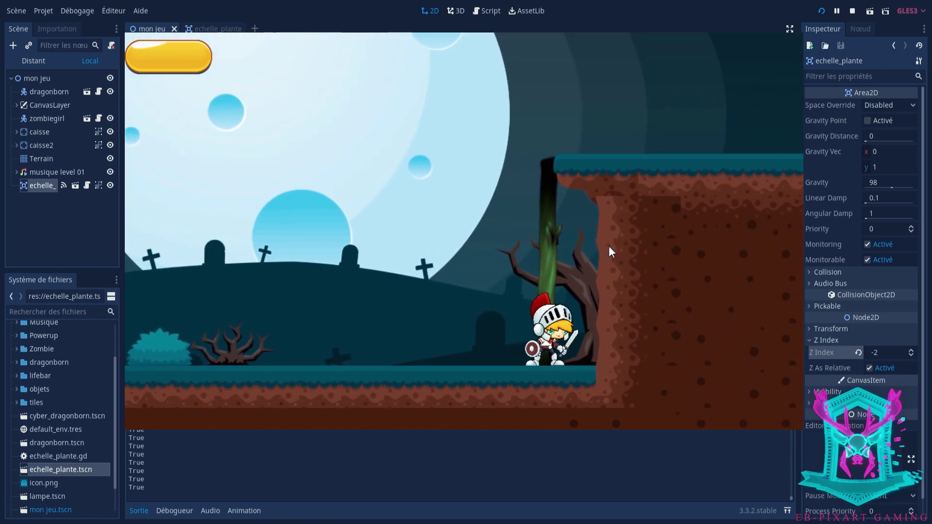
key("Left")
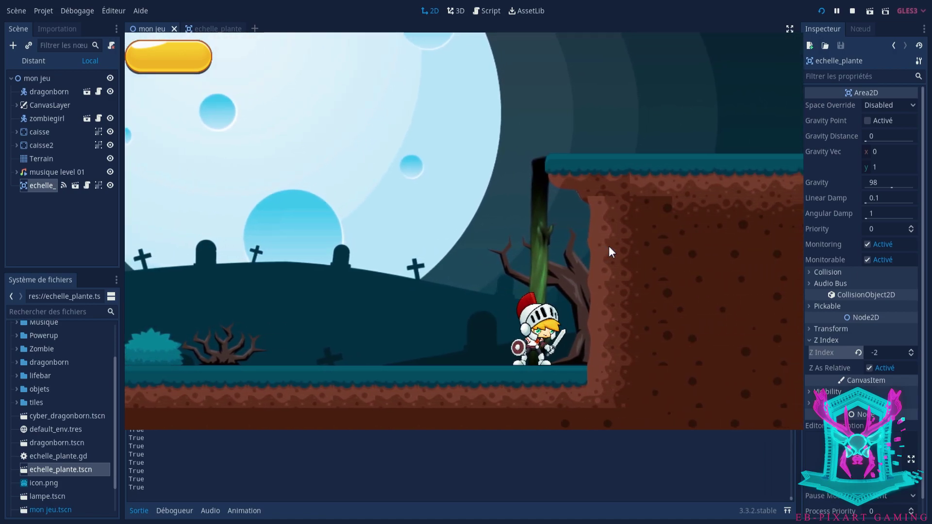
key("Left")
key("Right")
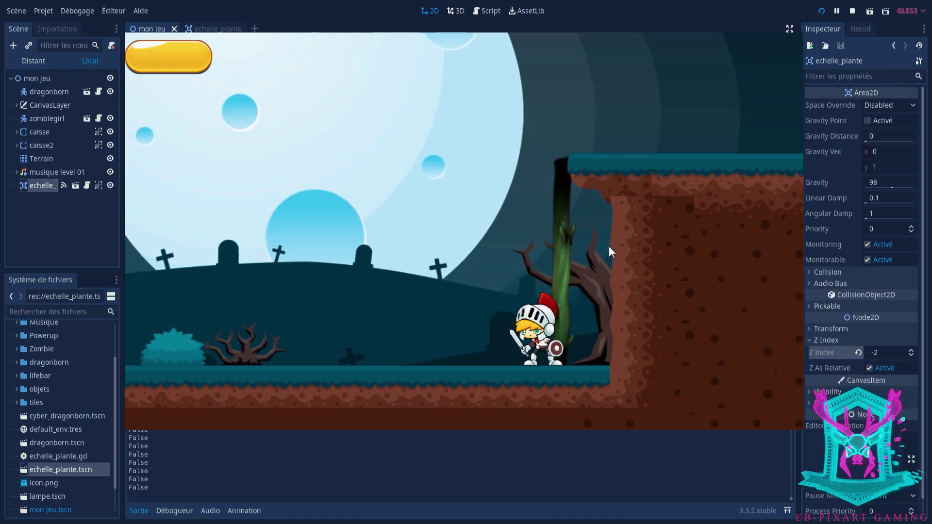
key("F8")
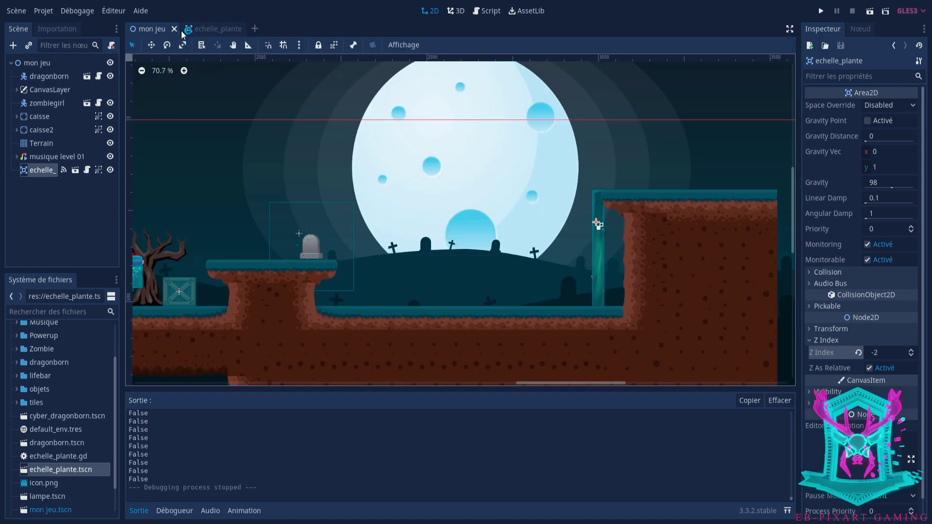
- In dragonborn.gd after the respiration line, add 'if echelle_active == true:' with 'gravity = 0' inside
left_click(98, 76)
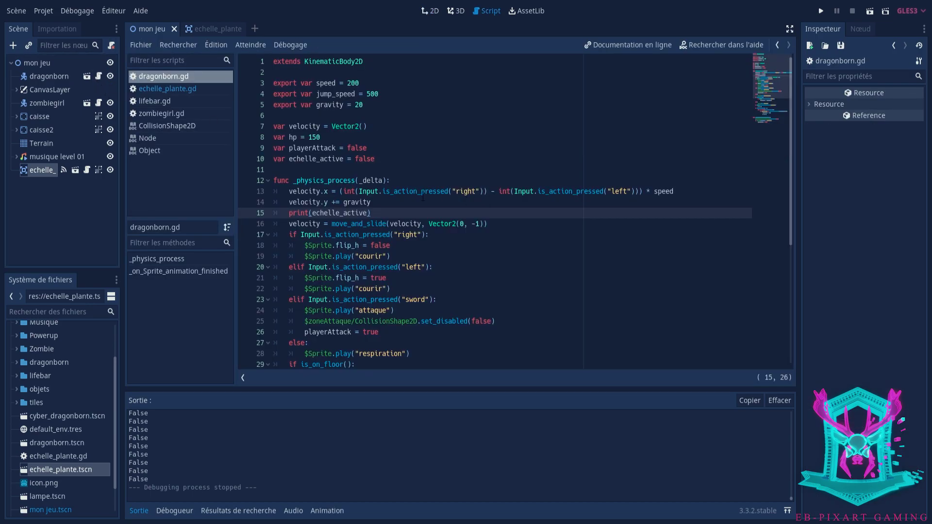
scroll(386, 262, "down", 2)
left_click(417, 288)
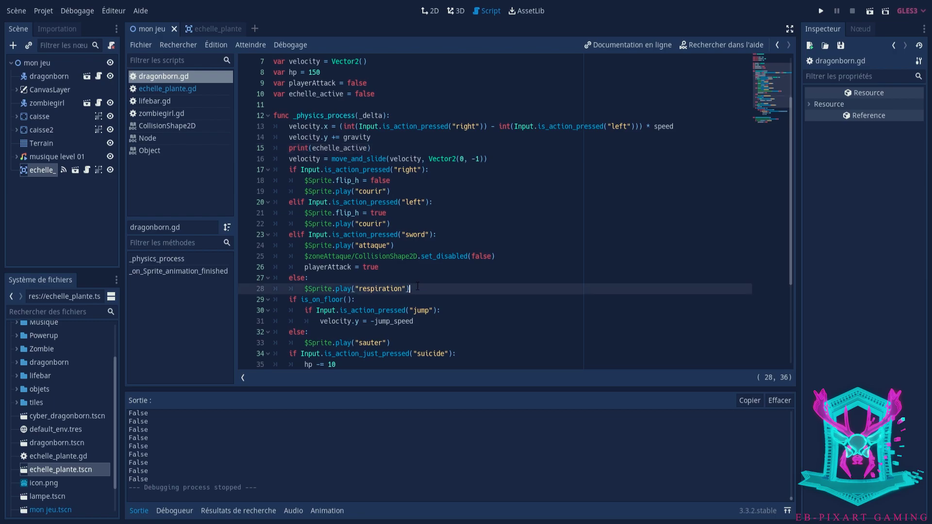
key("Return")
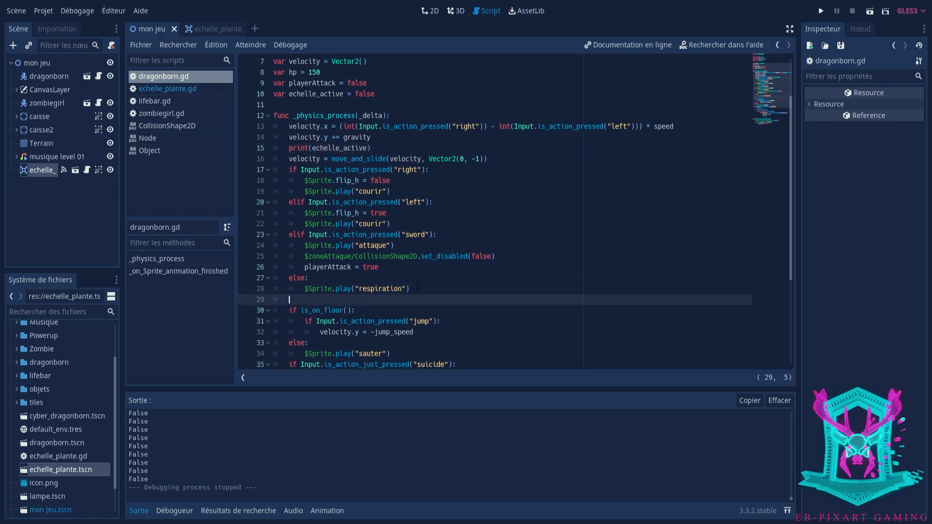
type("if ")
type("ehc")
key("BackSpace")
key("BackSpace")
type("che")
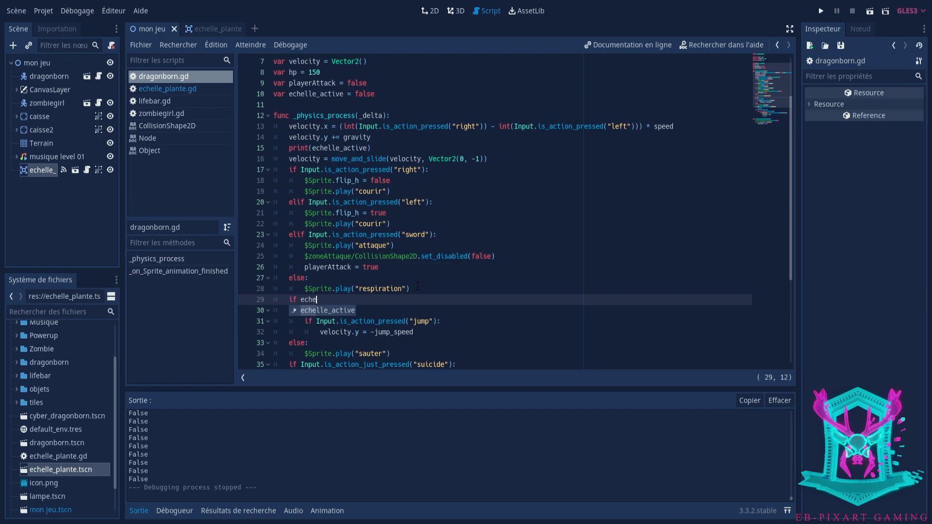
type("lle_acti")
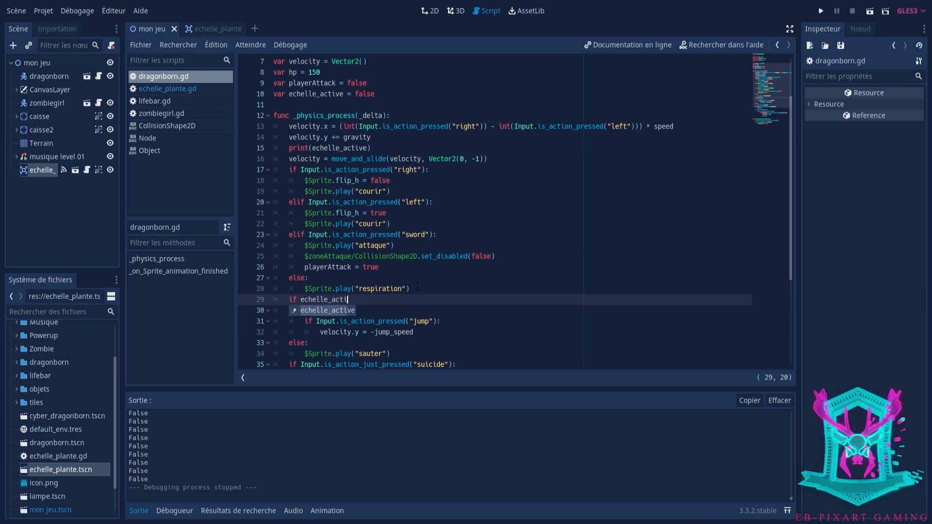
type("ve == t")
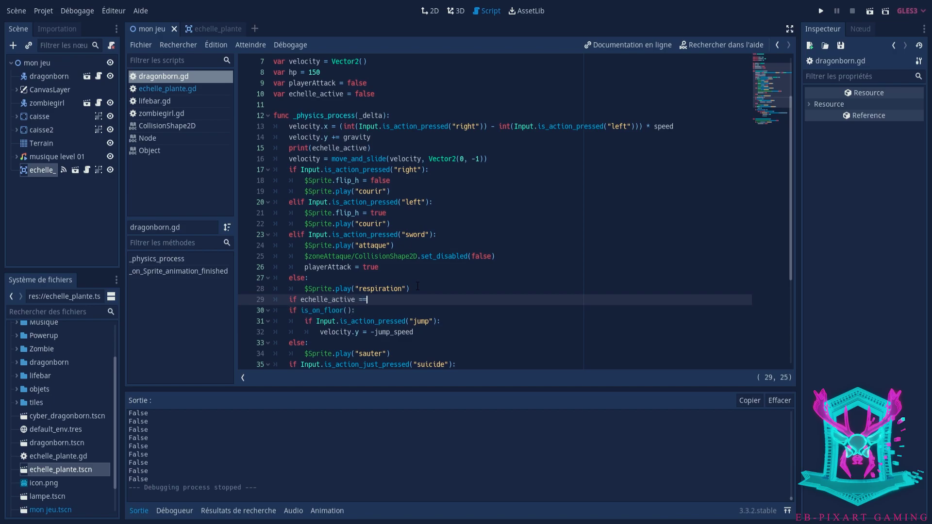
type("rue:")
key("Left")
key("Left")
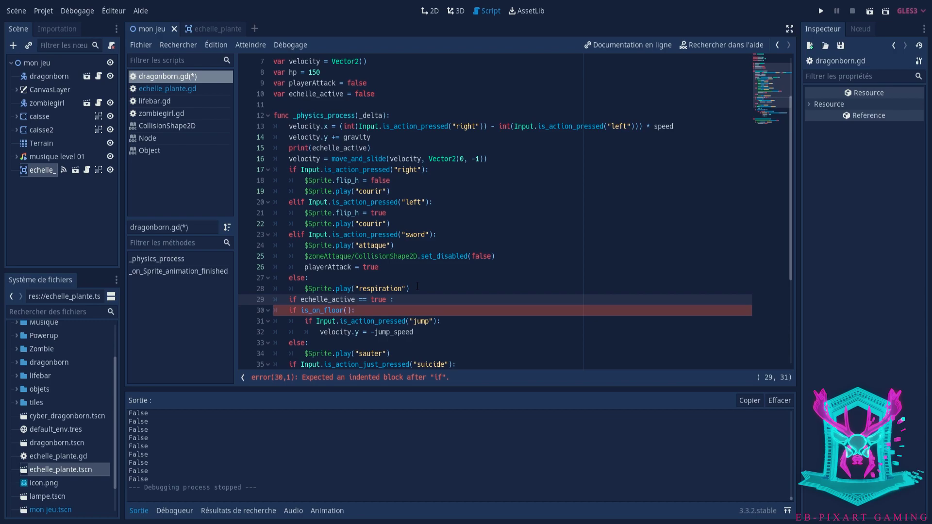
key("BackSpace")
key("Return")
type("grav")
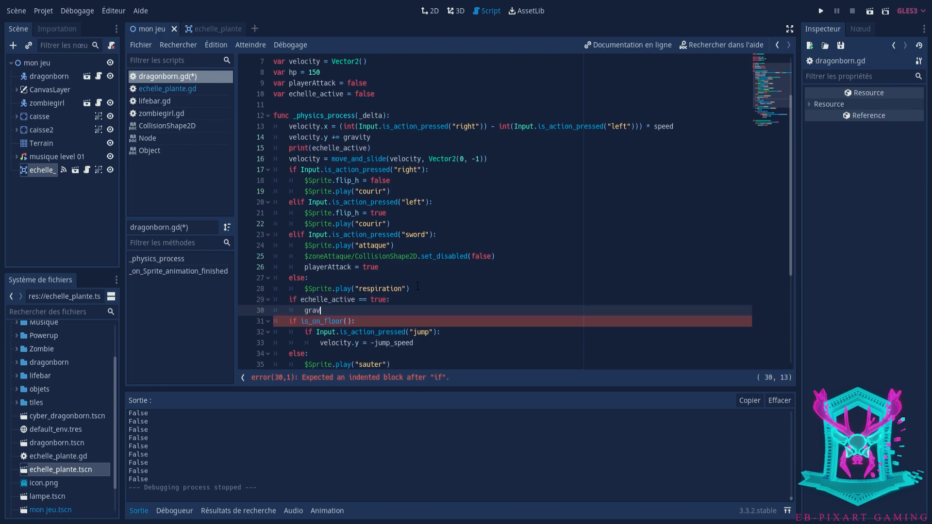
type("ity = 0")
key("Return")
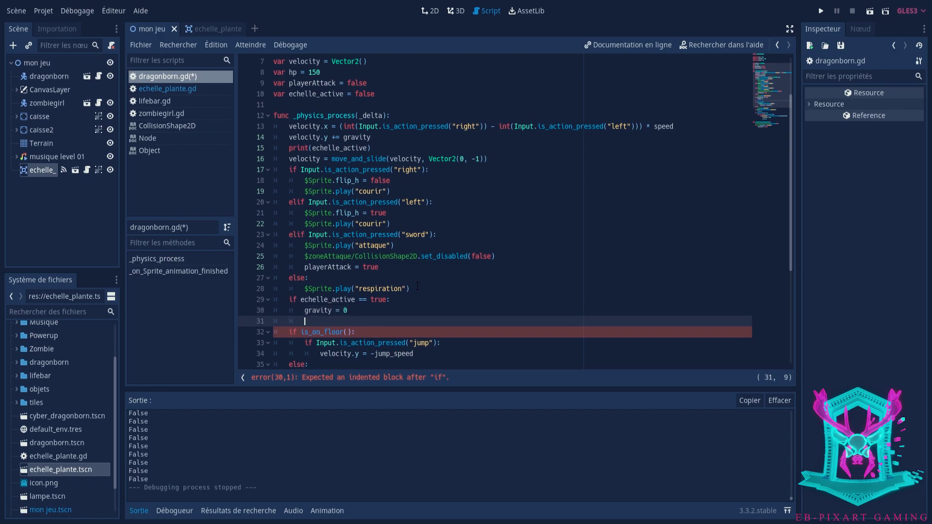
- Write an if Input.is_action_pressed("grimper") check below gravity = 0
type("i")
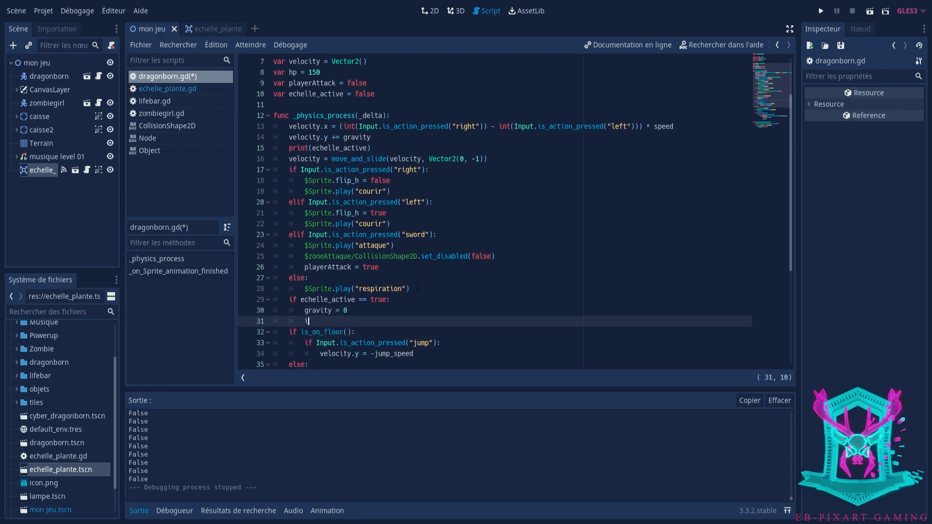
type("f In")
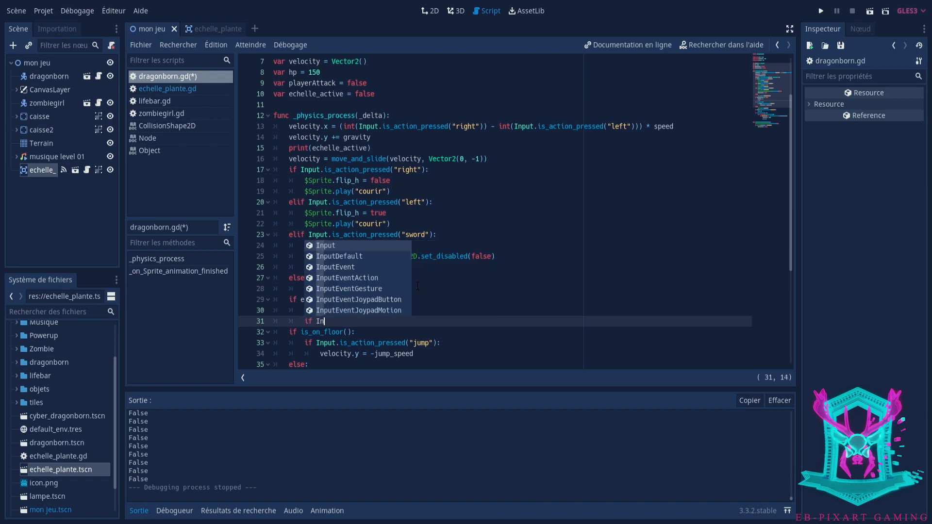
type("put")
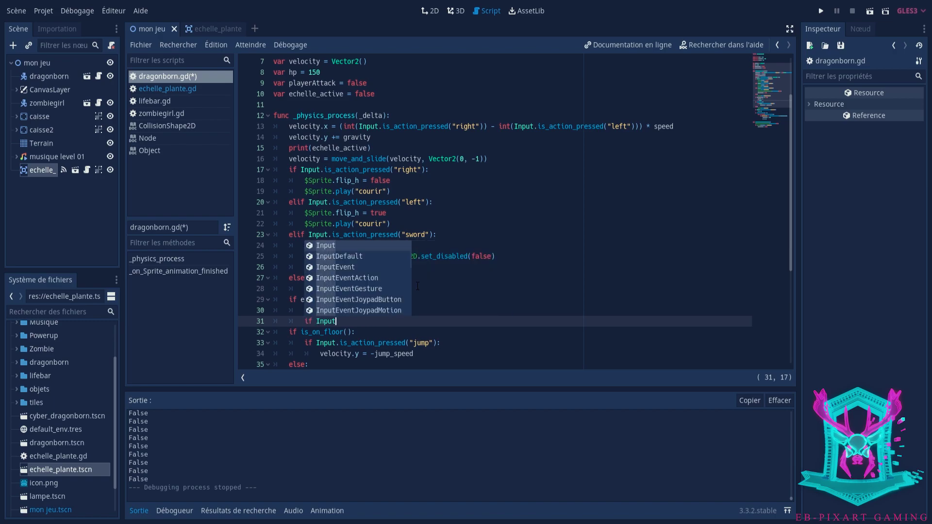
type(".is")
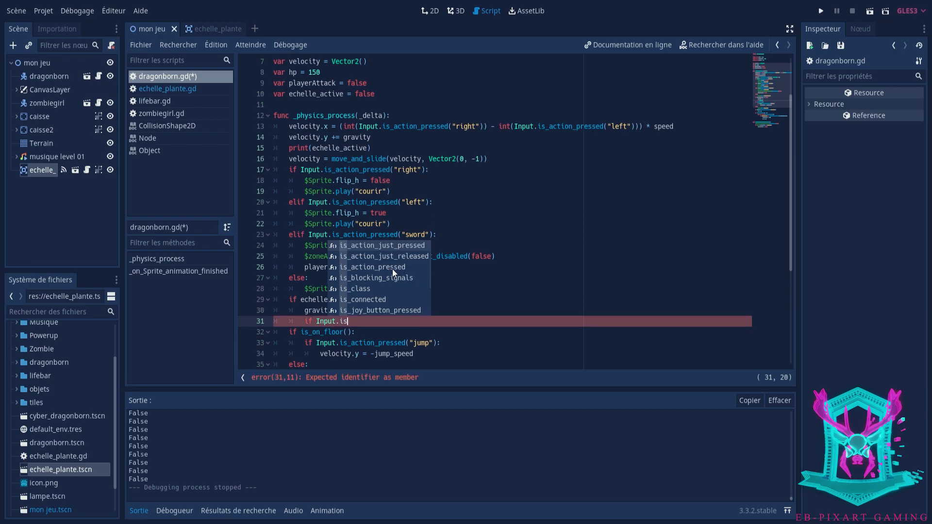
key("Down")
key("Down")
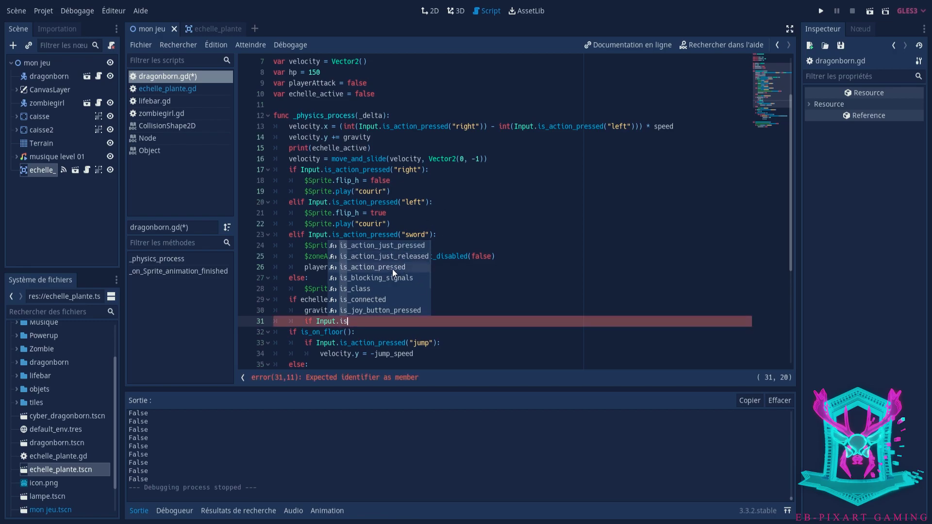
key("Return")
key("Escape")
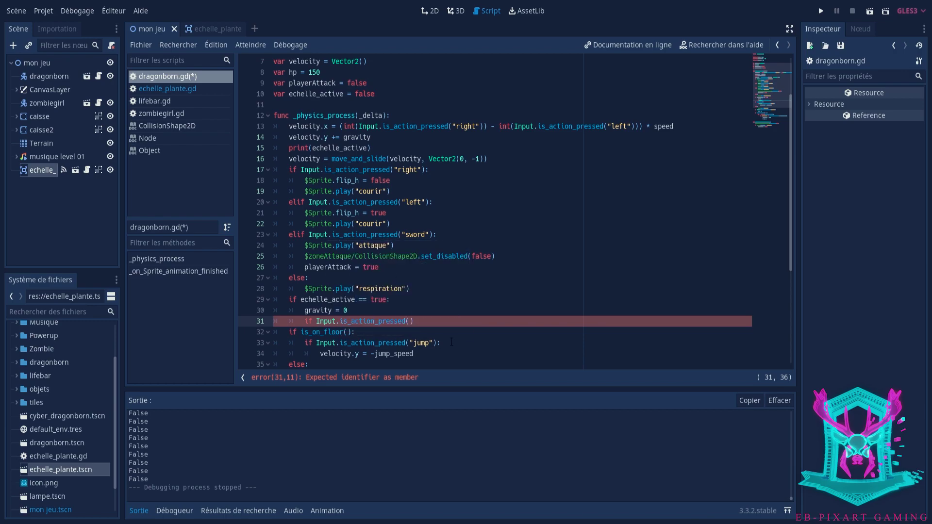
left_click(306, 321)
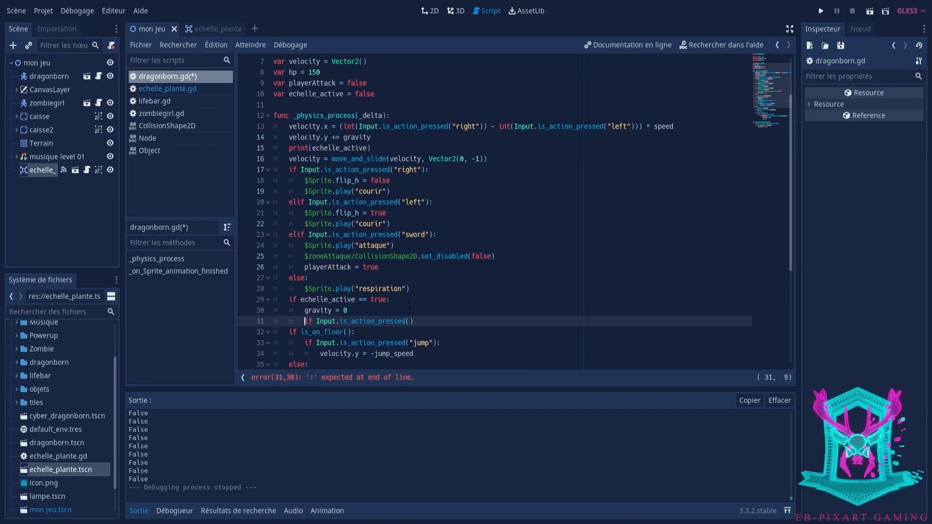
left_click(409, 321)
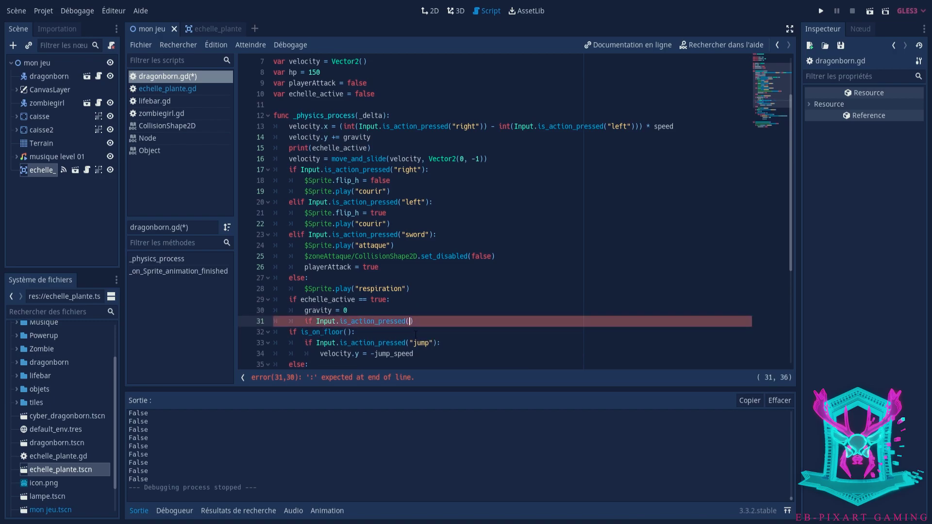
type("\"")
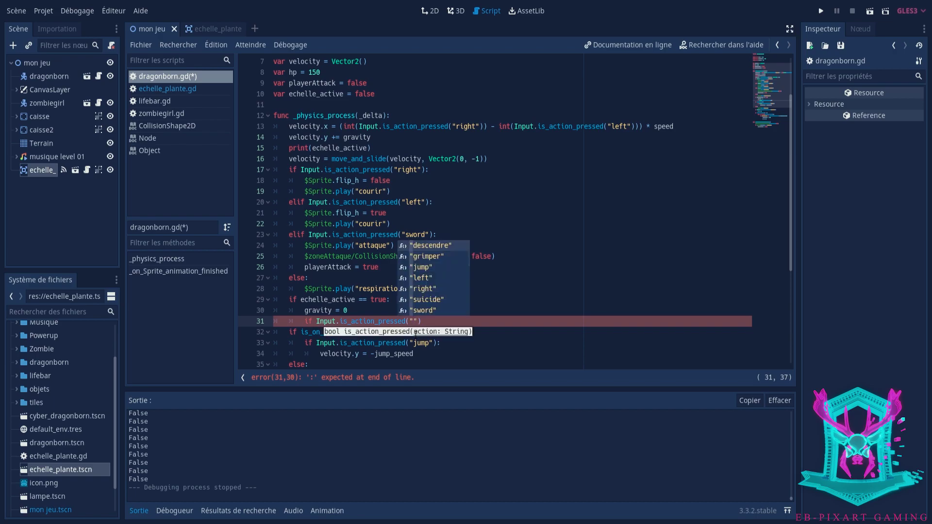
left_click(421, 256)
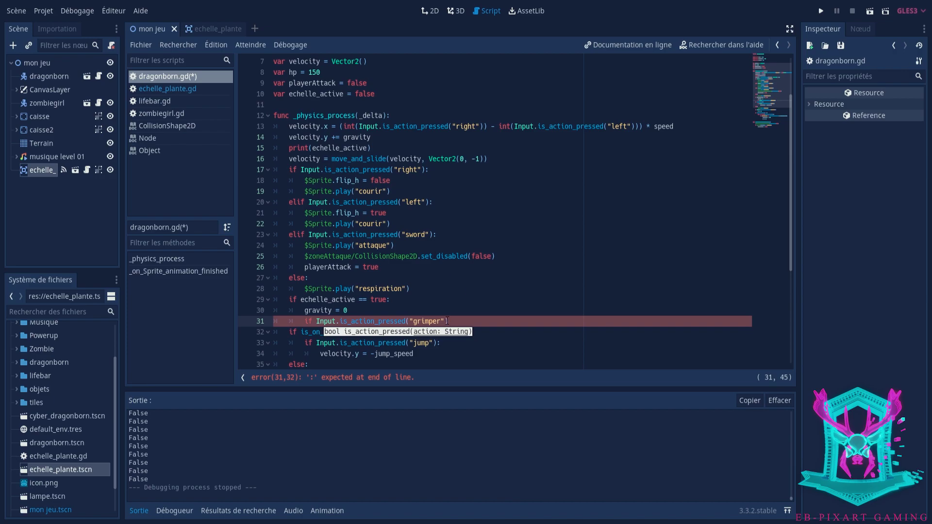
type(")")
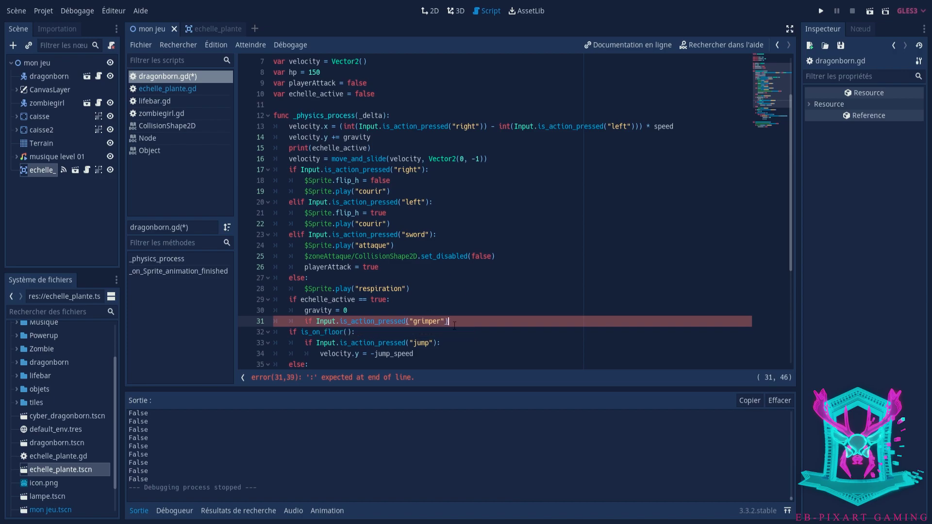
key("Return")
- Indent the grimper check into the ladder block, add its colon, and set velocity.y = -speed beneath it
type("vel")
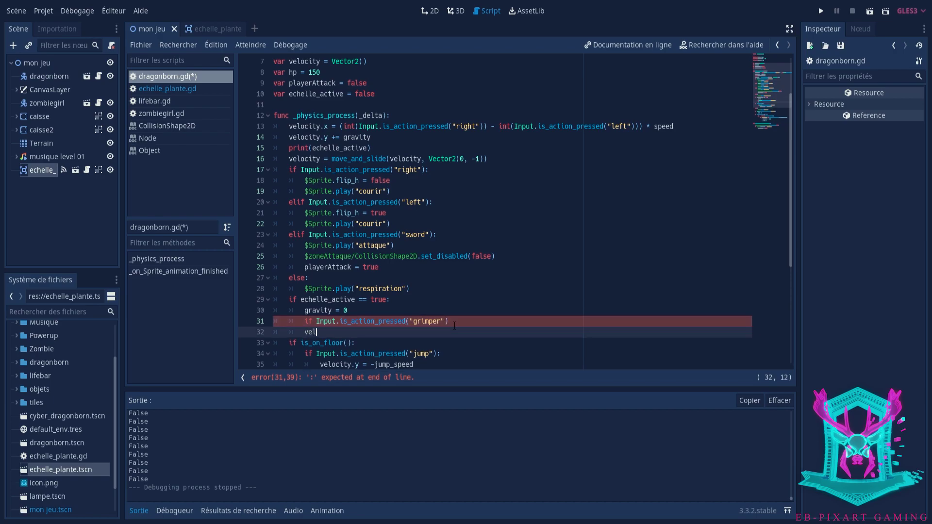
type("ocity")
left_click(305, 321)
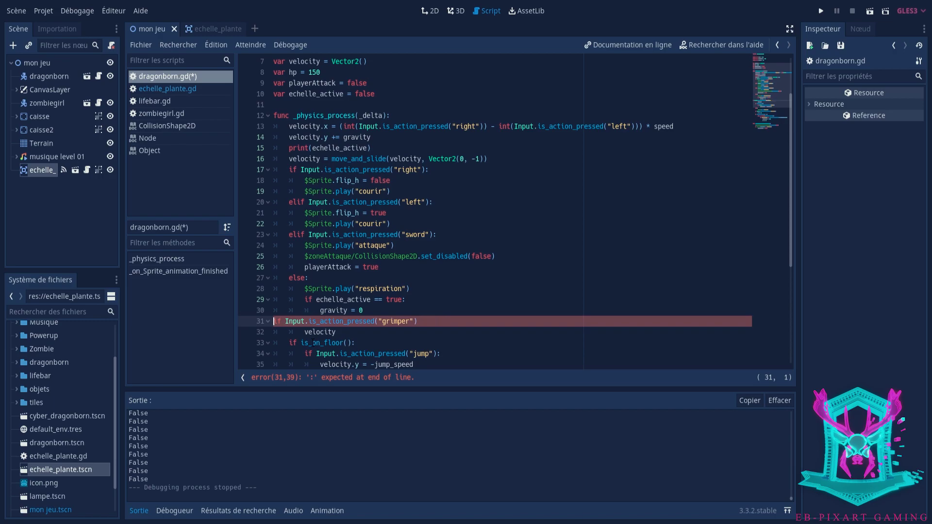
key("Tab")
key("End")
type(":")
left_click(305, 332)
key("Tab")
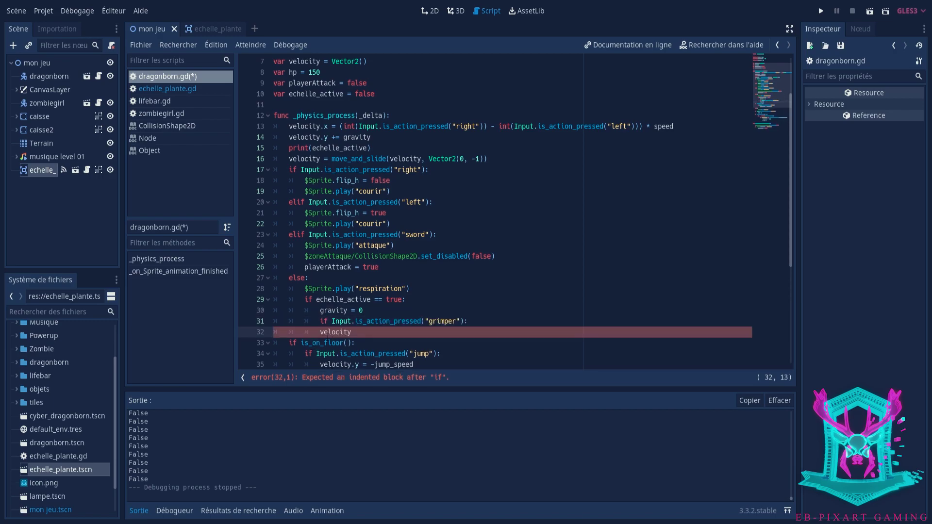
key("Tab")
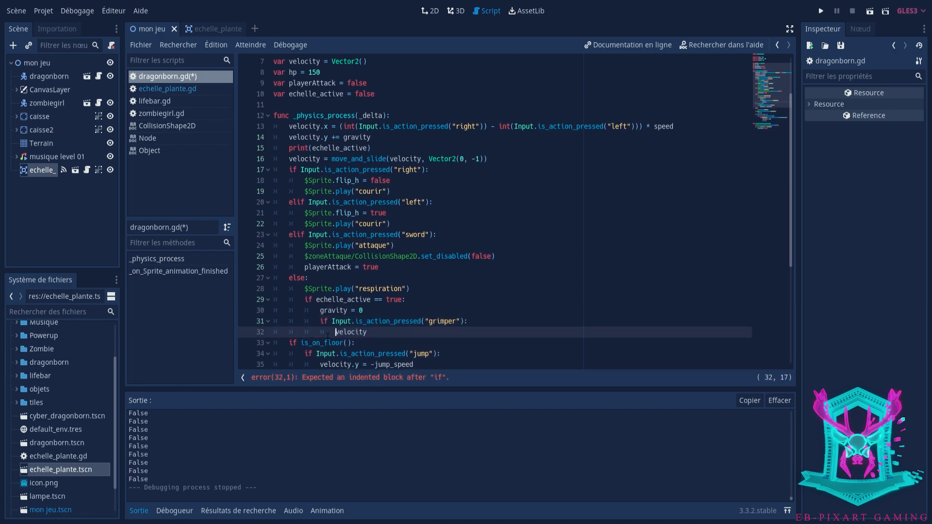
key("End")
type("/")
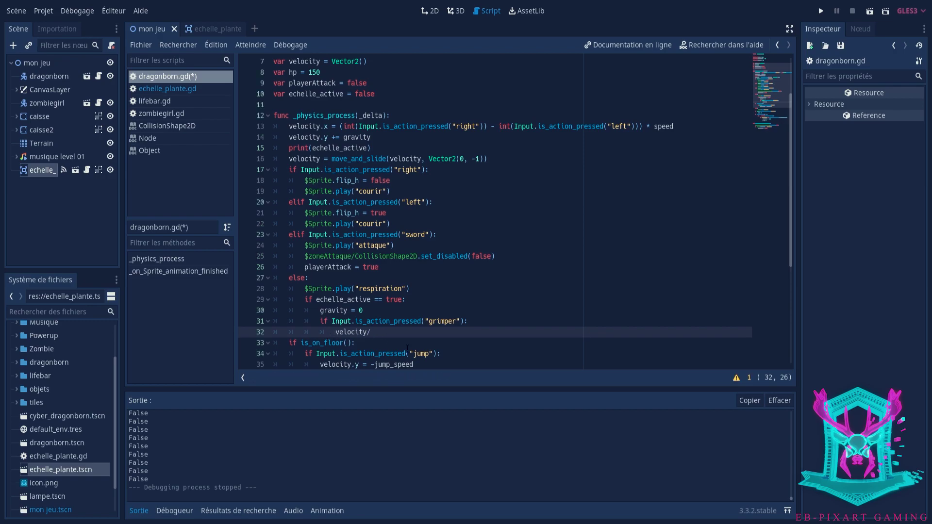
key("BackSpace")
type(".y = -s")
type("peed")
- Add elif Input.is_action_pressed("descendre"): on line 33
key("Return")
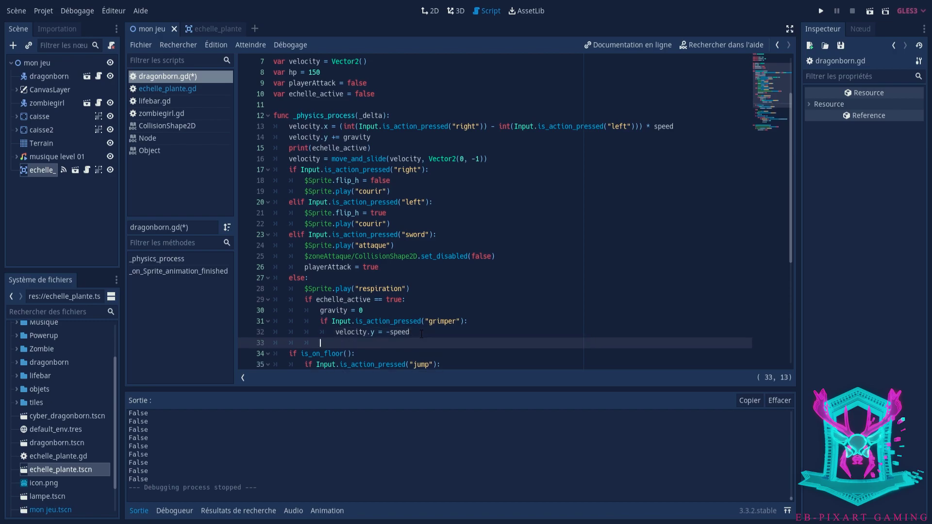
type("elsif")
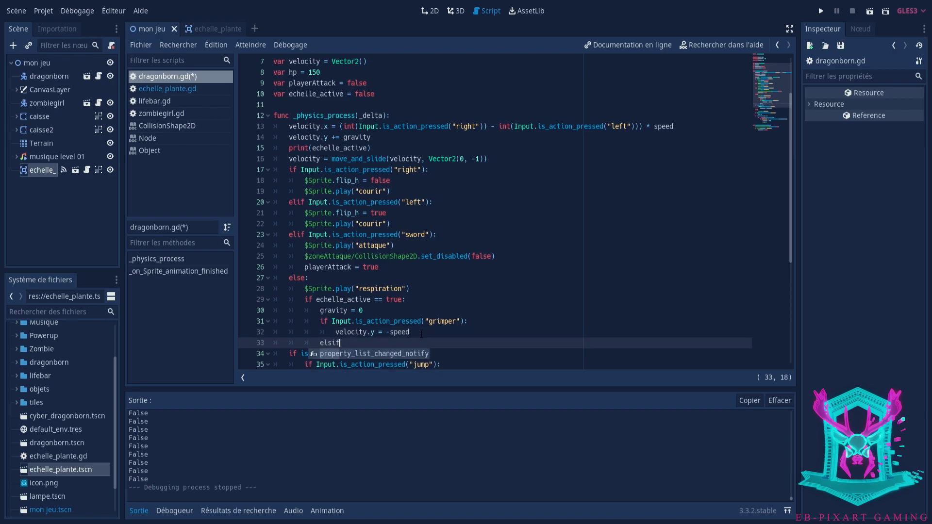
key("BackSpace")
key("BackSpace")
key("BackSpace")
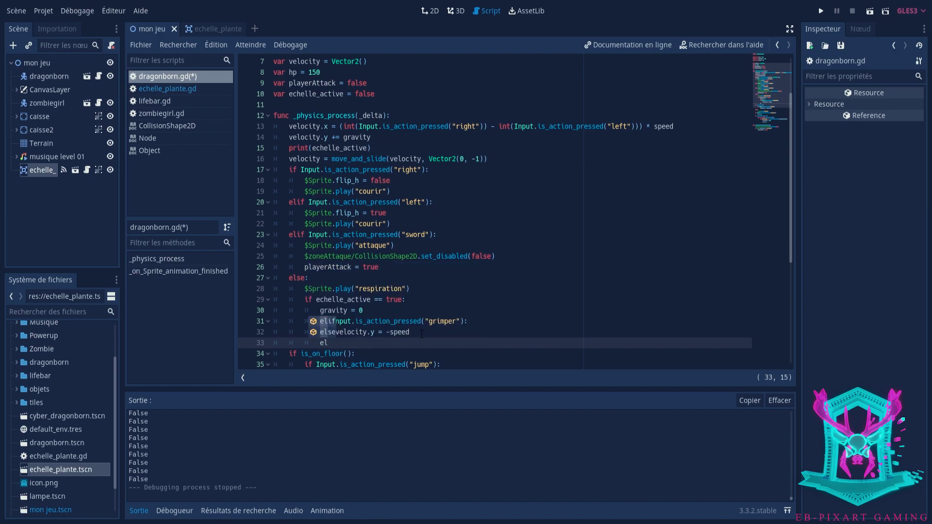
key("Return")
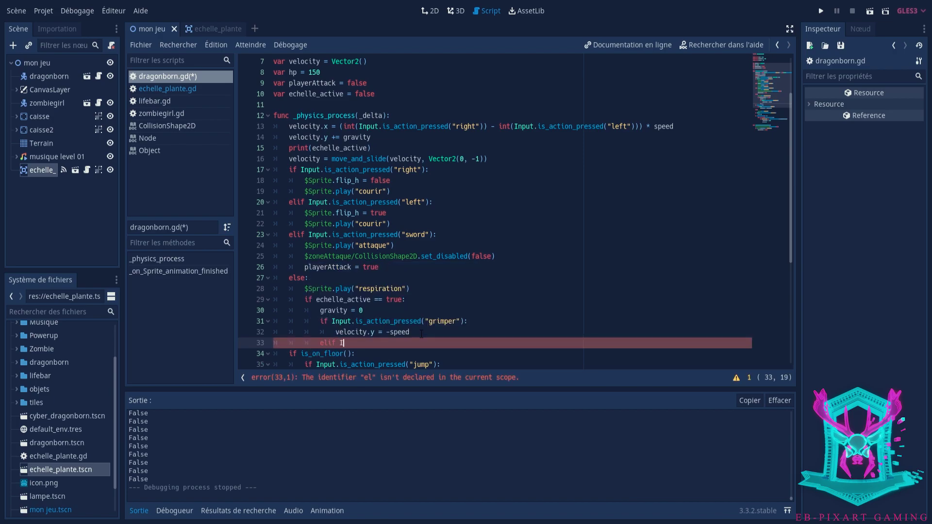
type("nput")
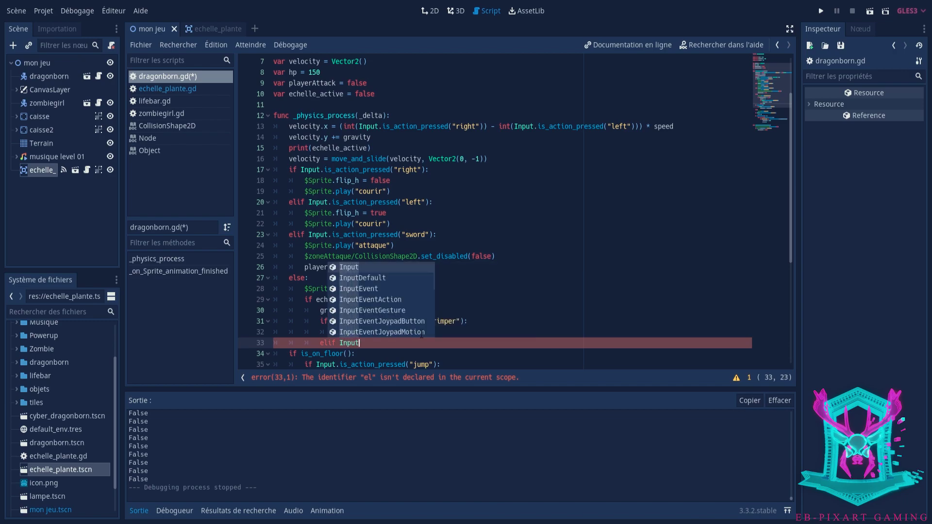
type(".")
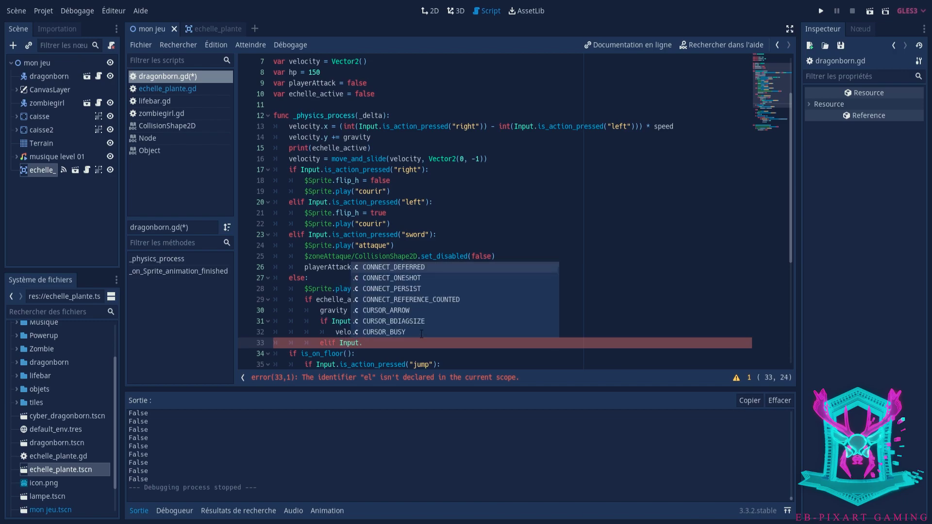
type("action")
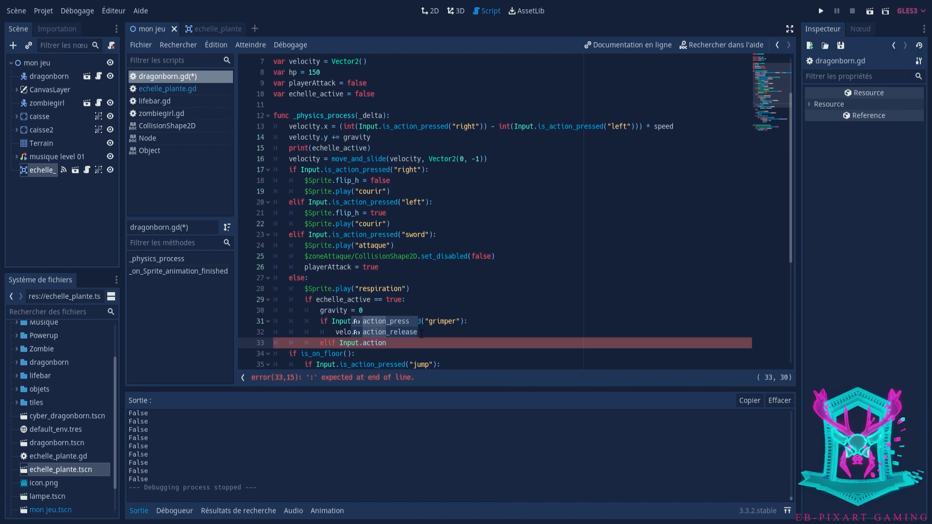
key("Return")
left_click(364, 343)
type("is_ac")
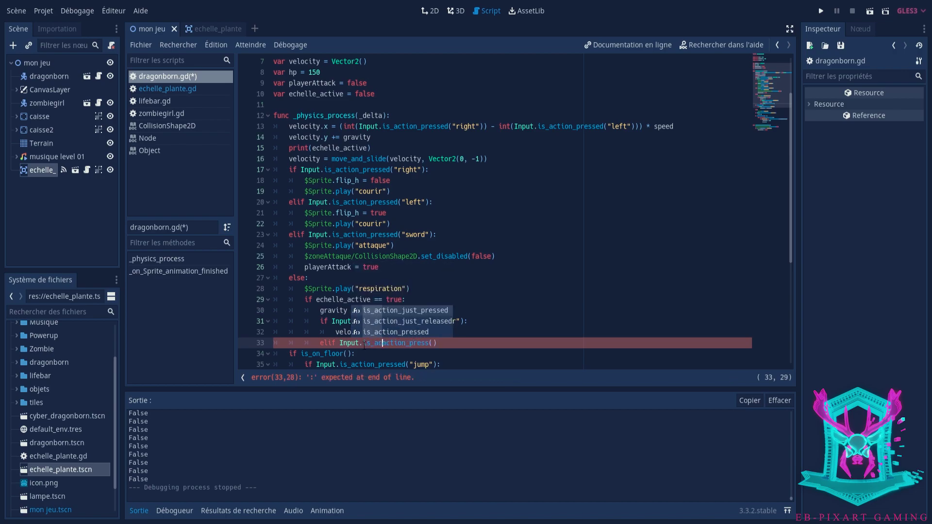
key("BackSpace")
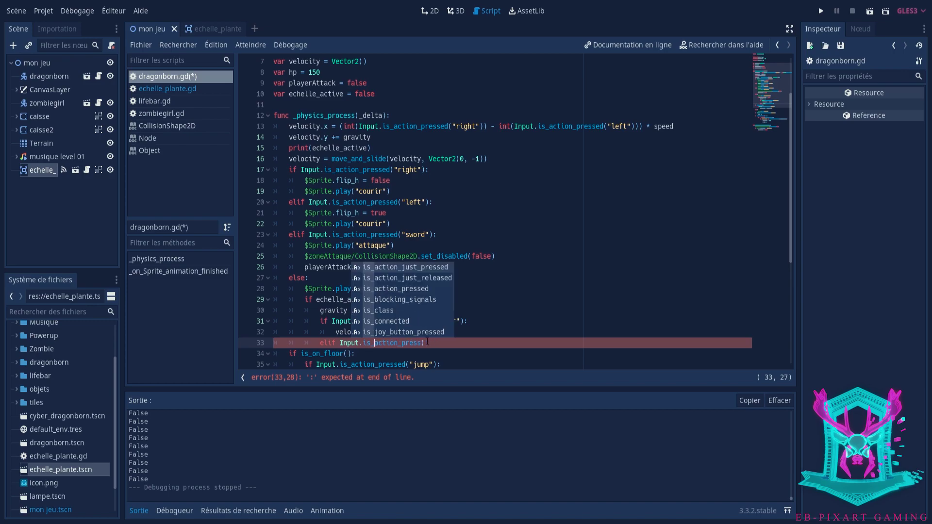
key("Down")
key("Down")
key("Return")
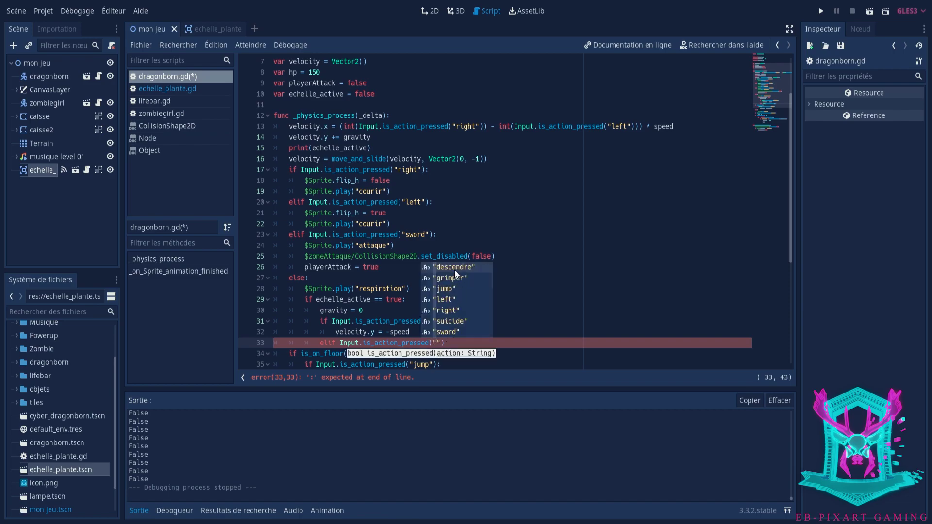
left_click(454, 270)
left_click(484, 342)
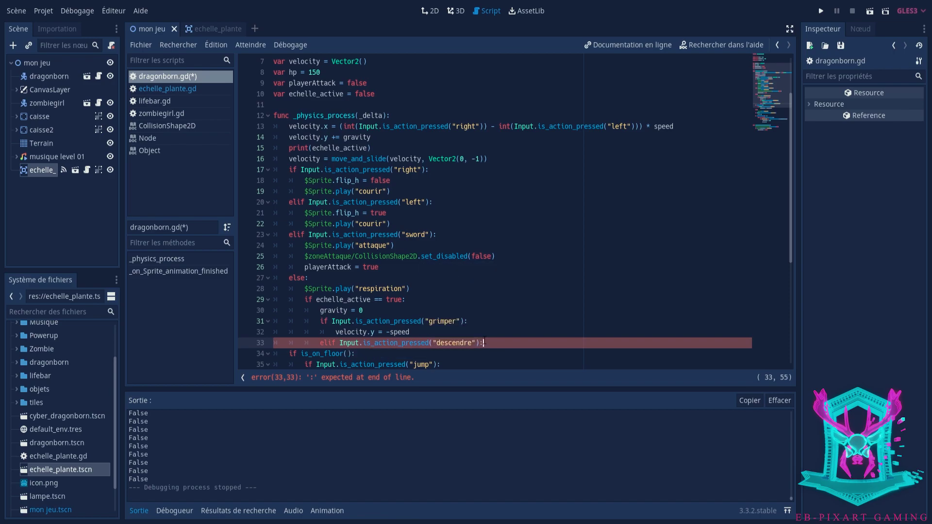
- Set velocity.y = speed under the descendre check and start the else line
key("Return")
type("velocity")
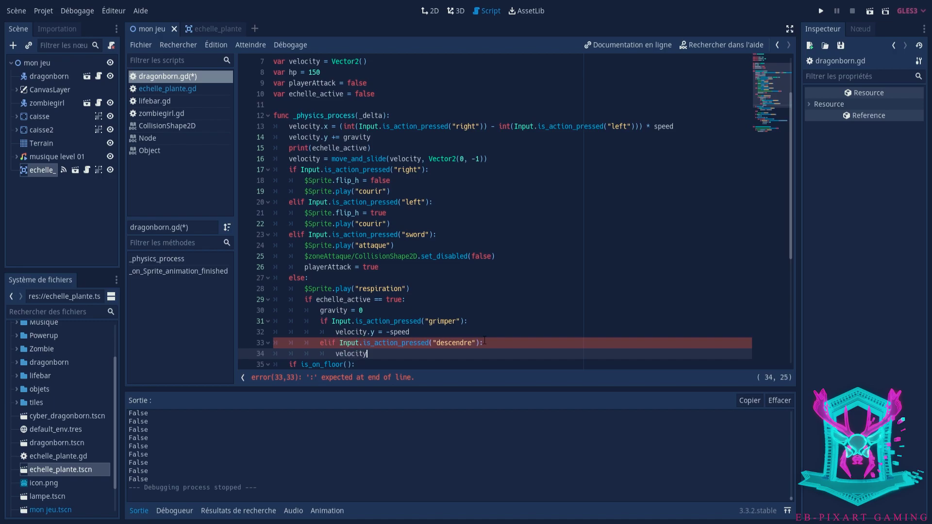
type(".y = speed")
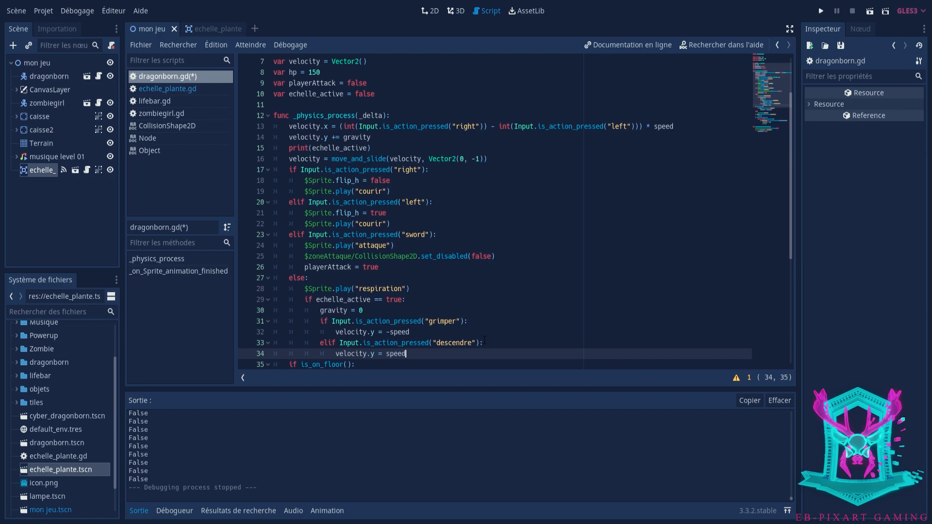
scroll(416, 324, "down", 2)
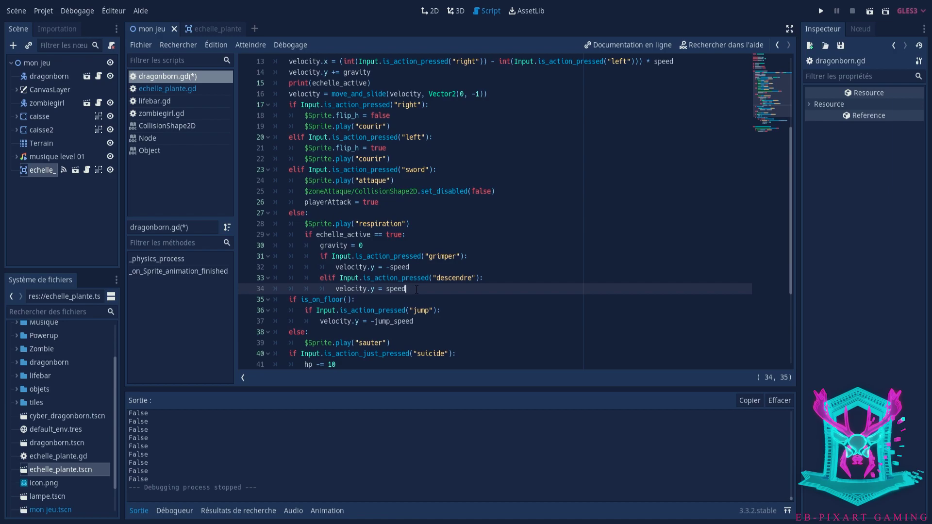
key("Return")
type("else:")
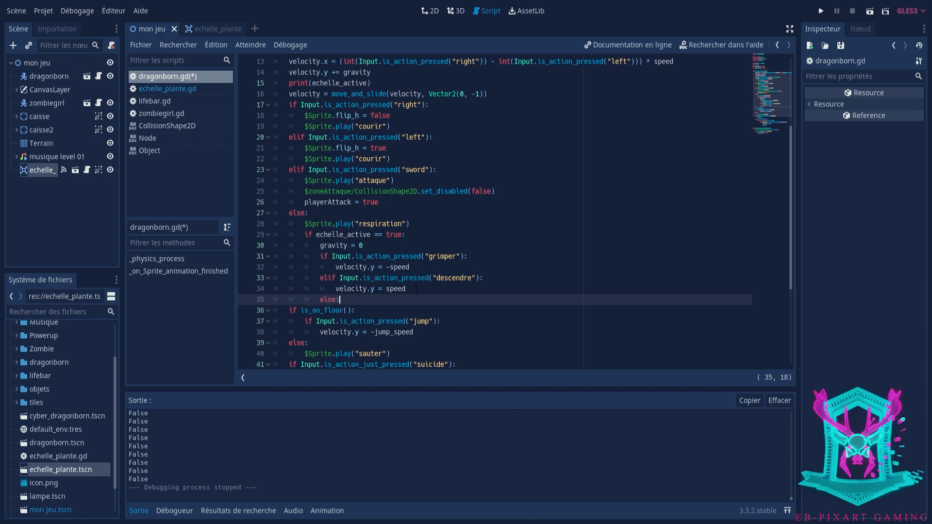
- Add velocity.y = 0 under the ladder's else branch and save the script
key("Return")
type("velo")
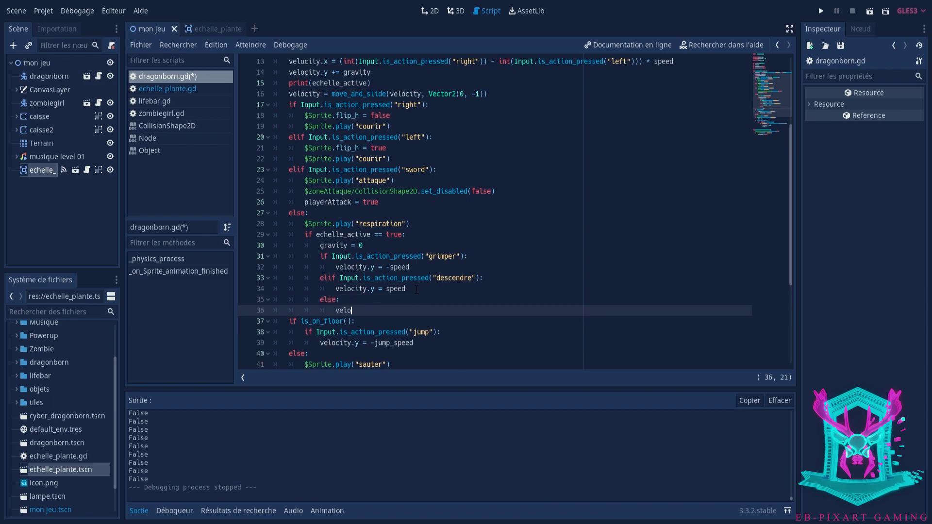
type("city.")
type("y = ")
type("0")
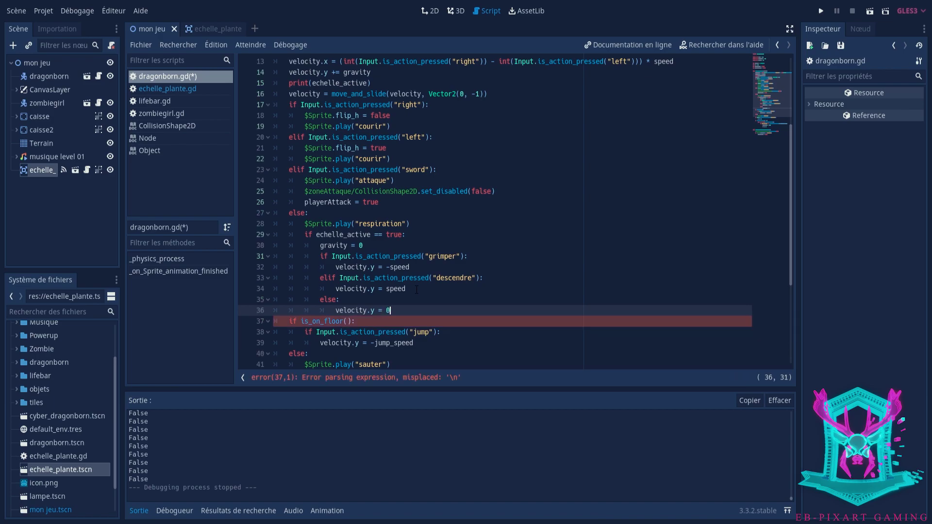
key("Return")
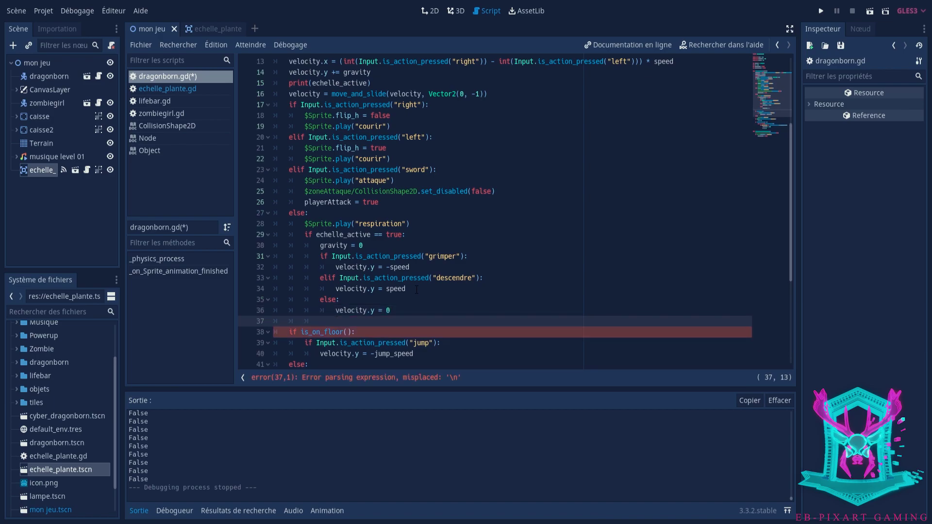
key("BackSpace")
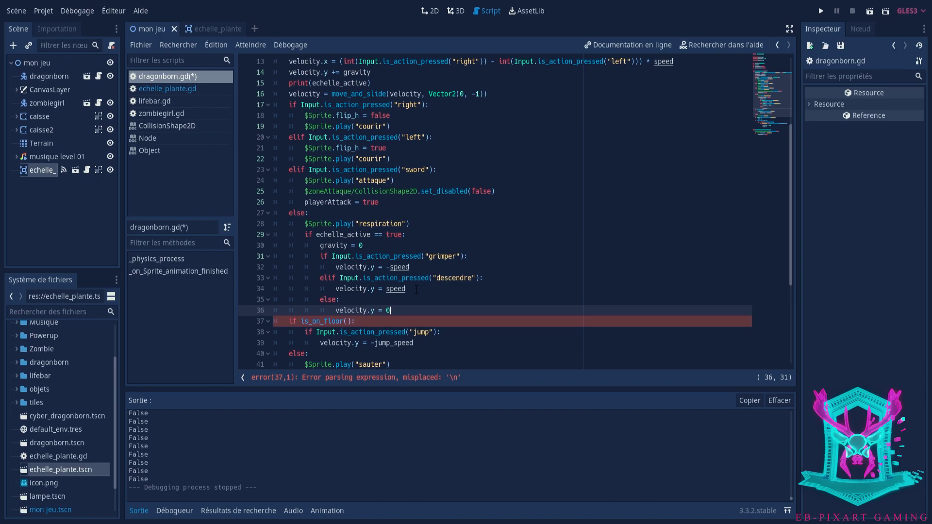
key("ctrl+s")
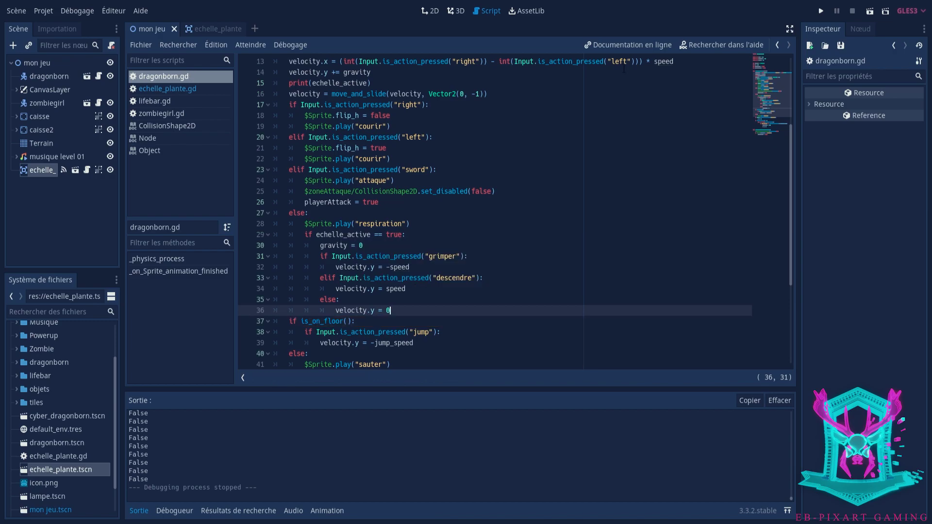
- Change print(echelle_active) on line 15 to print gravity instead
scroll(401, 218, "up", 2)
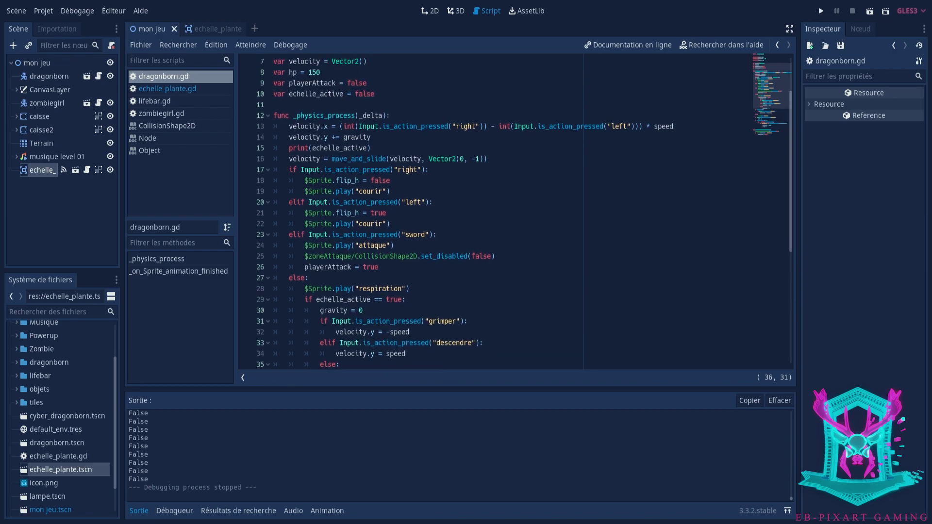
left_click(313, 148)
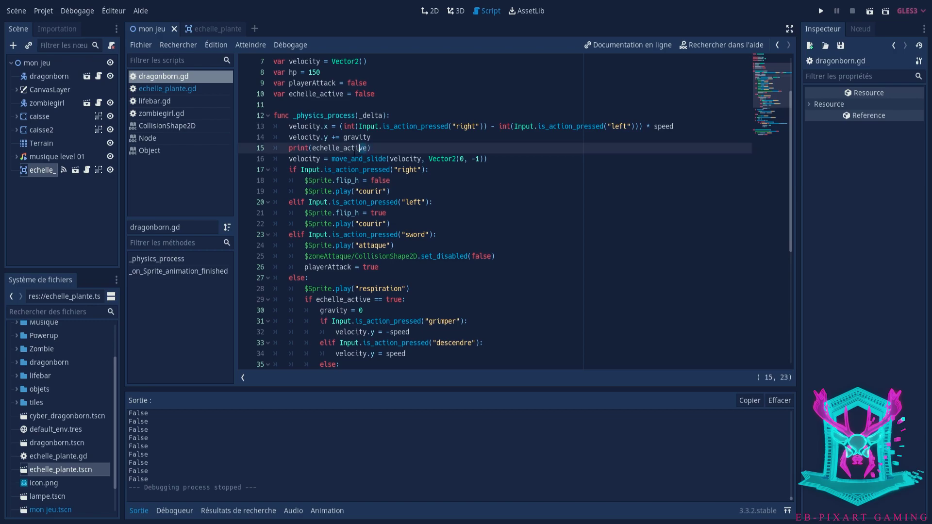
double_click(314, 148)
type("gravity")
- Playtest: walk the knight right, jump over the crate, climb the plant, then stop the game
left_click(822, 9)
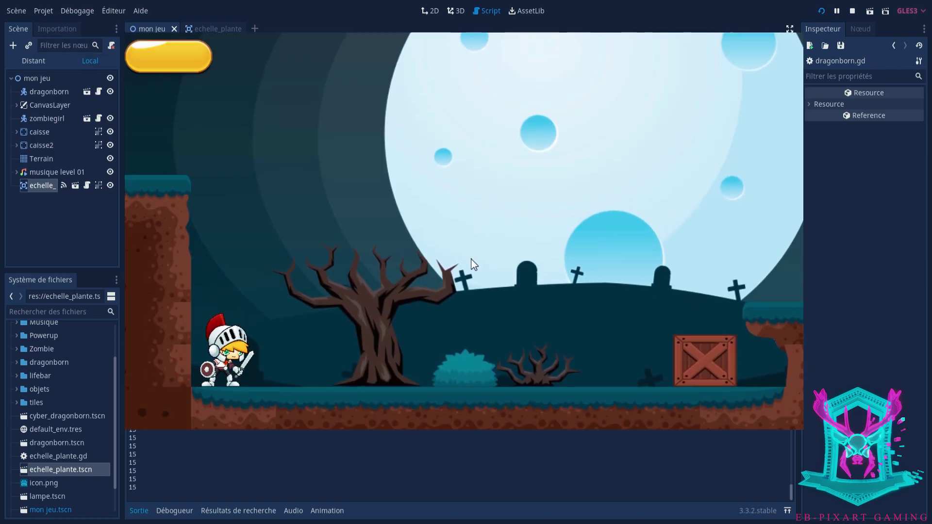
key("Right")
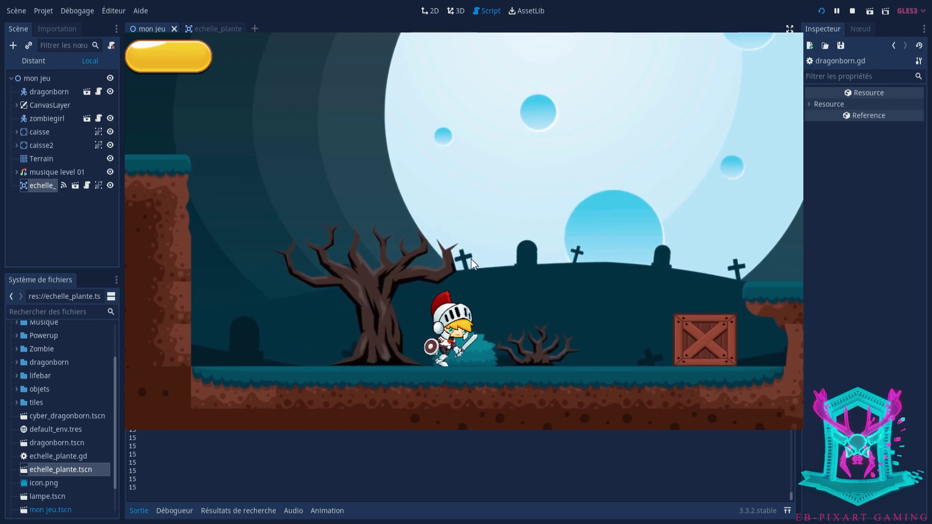
key("space")
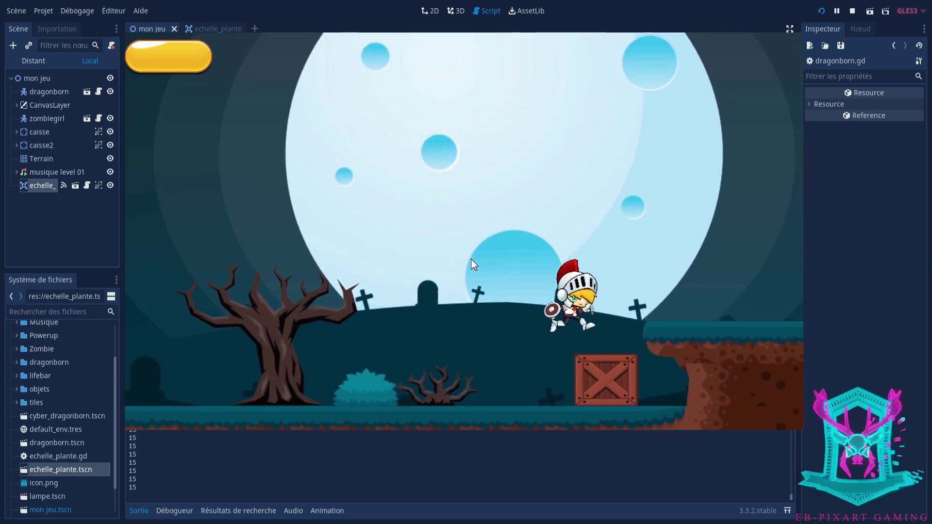
key("space")
key("Right")
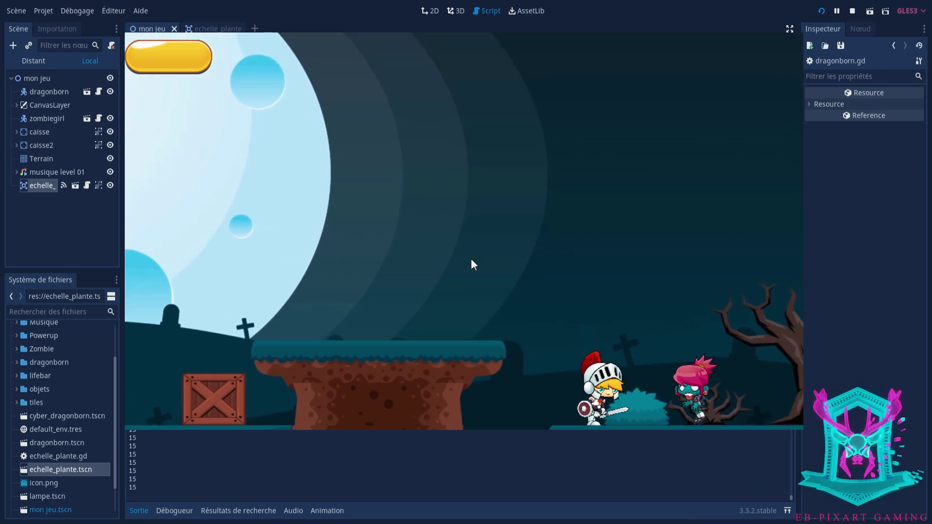
key("space")
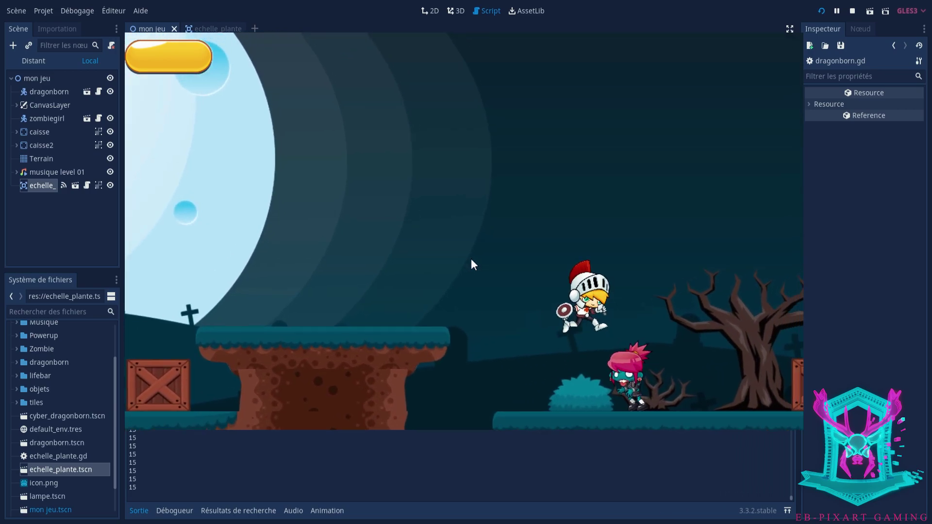
key("space")
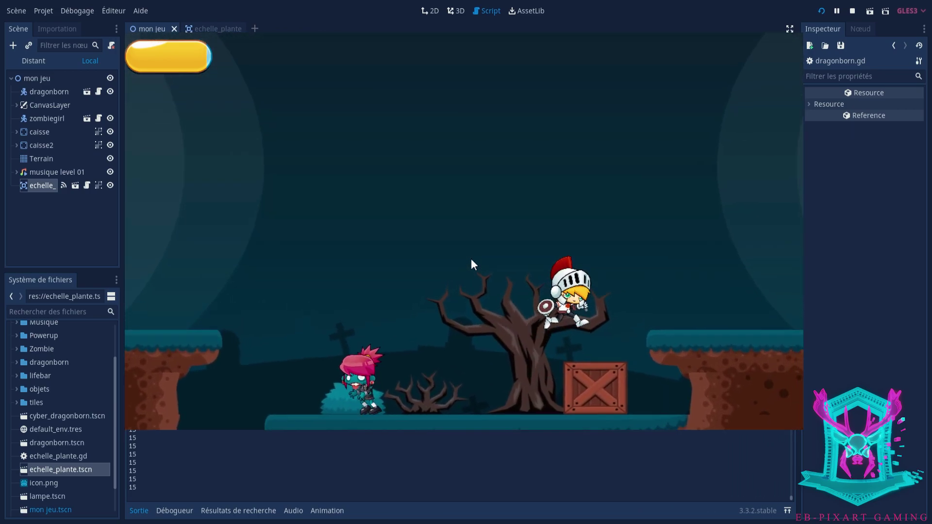
key("space")
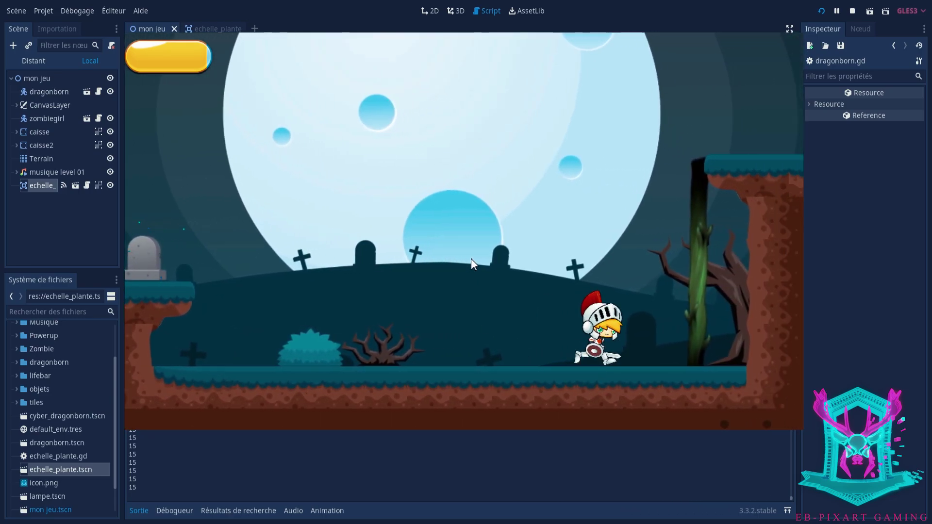
key("Up")
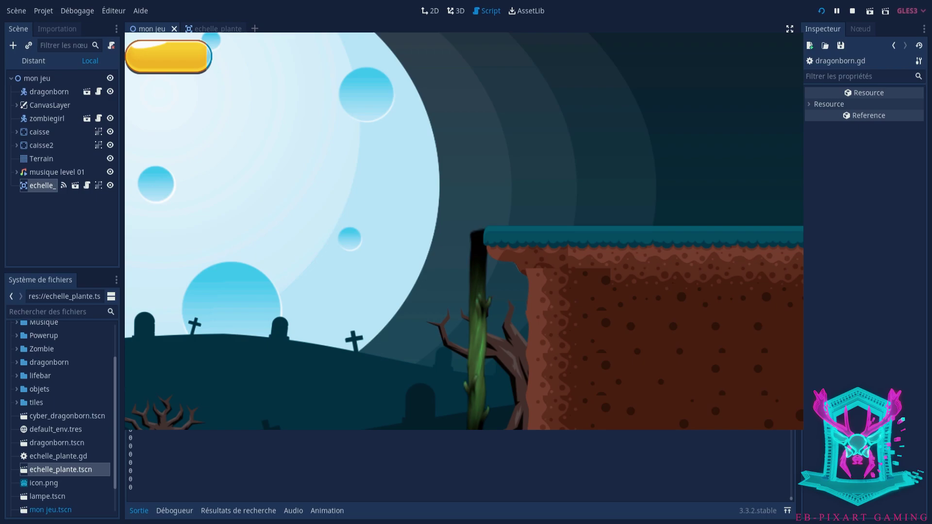
key("F8")
scroll(407, 208, "down", 2)
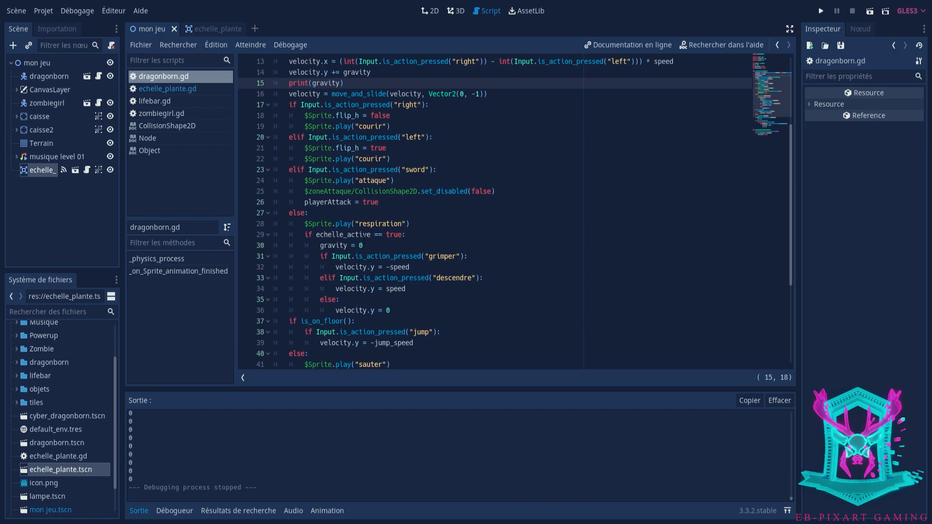
- Restore the else branch with gravity = 20 after the ladder block and fix its indentation
left_click(394, 311)
key("ctrl+z")
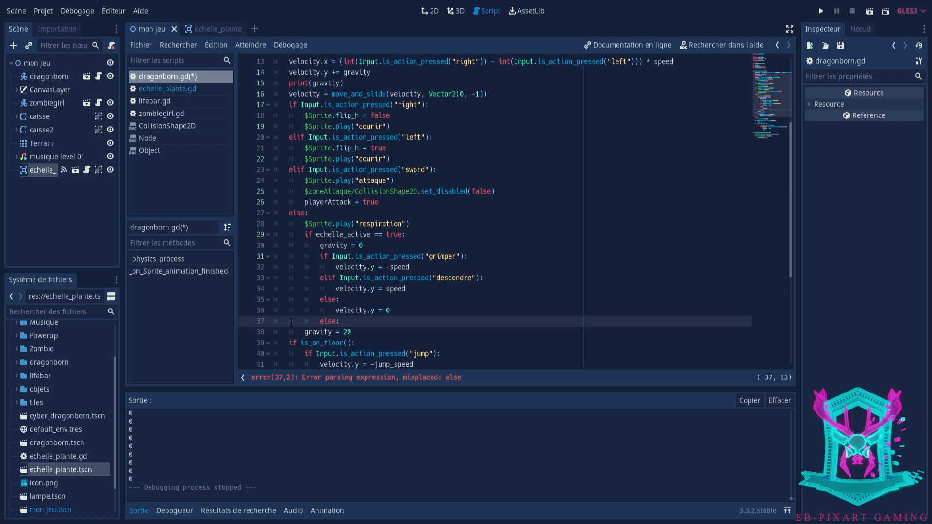
left_click(304, 333)
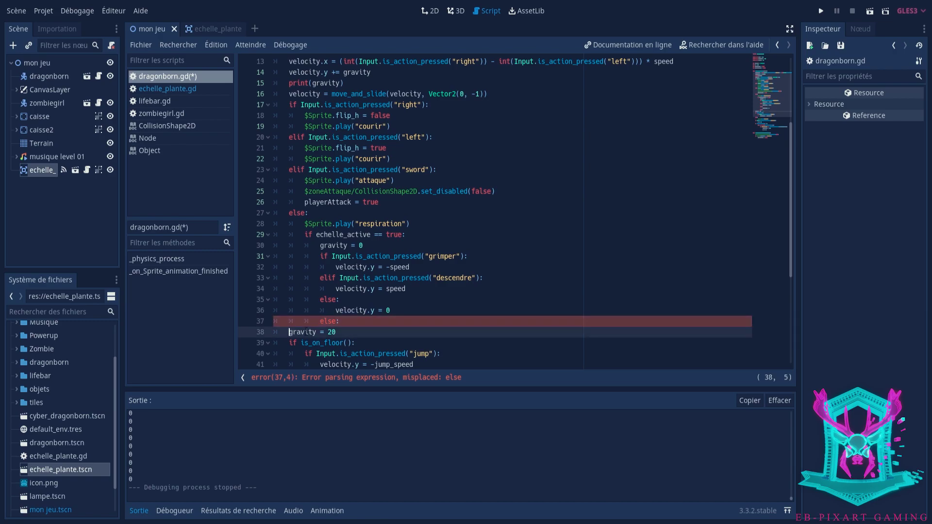
key("Tab")
key("Tab")
key("Tab")
left_click(413, 335)
left_click(322, 324)
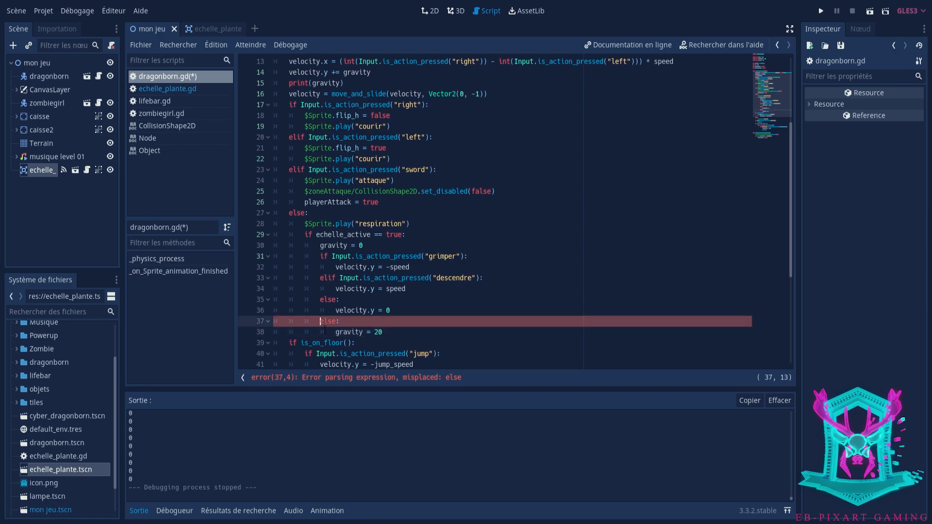
left_click(336, 332)
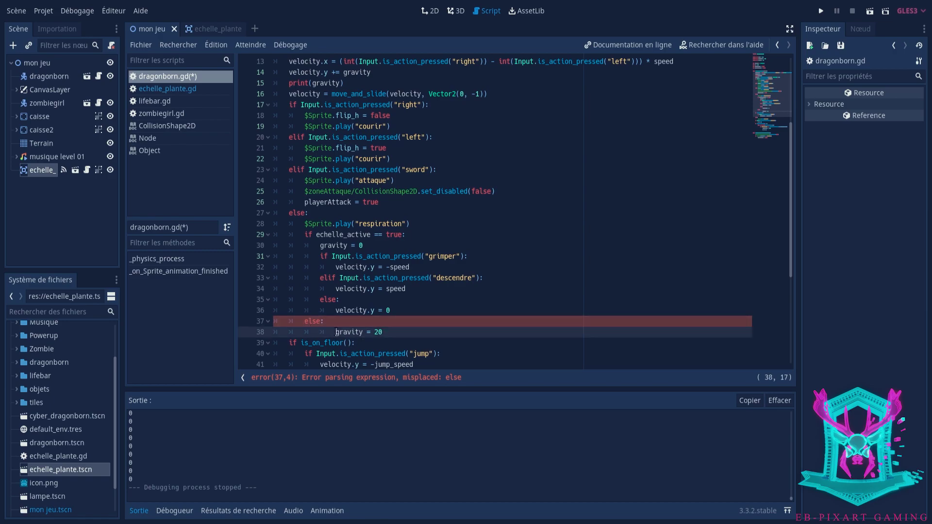
key("BackSpace")
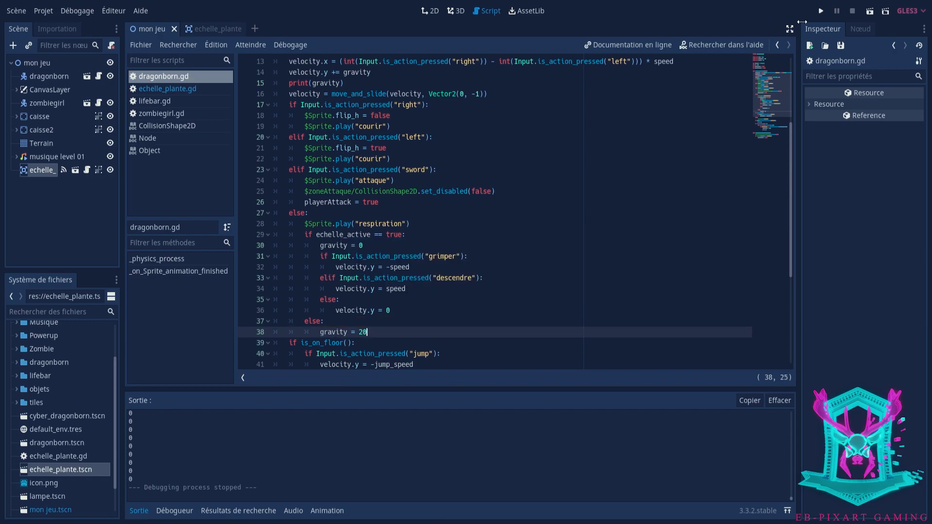
- Run the game and walk and jump the knight to check gravity 20 off the ladder
left_click(822, 10)
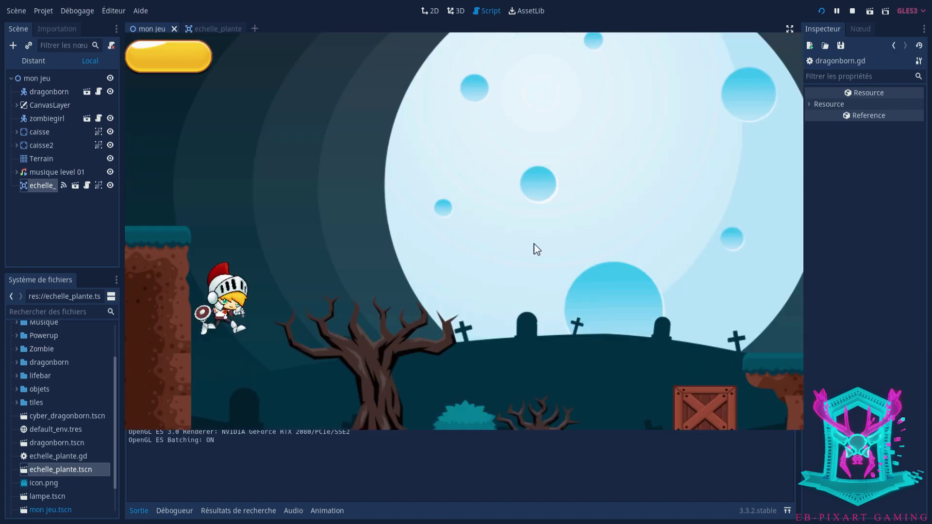
key("Right")
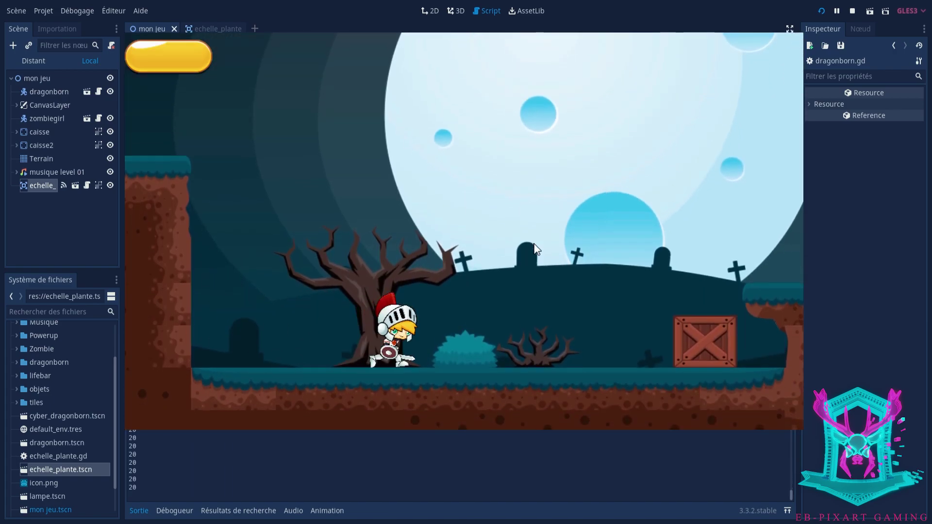
key("Up")
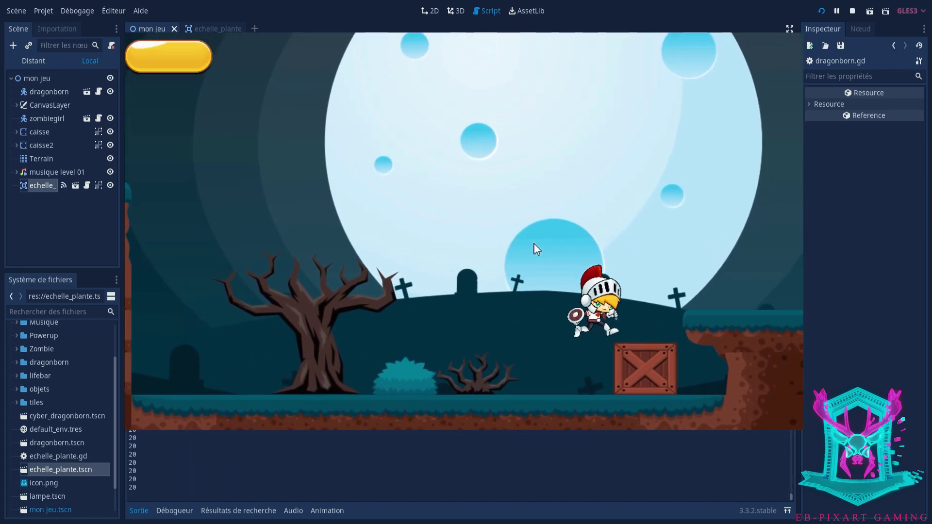
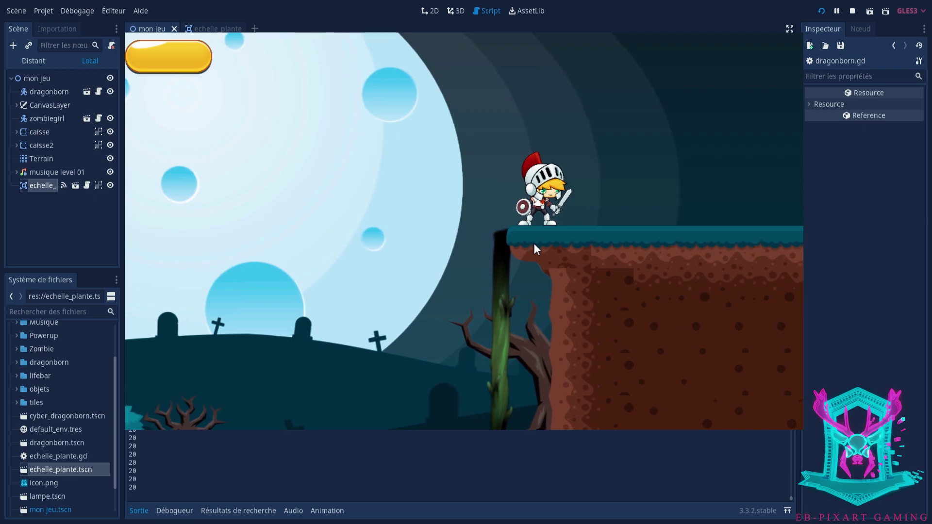
- Walk the knight left, climb the vine up and down, and jump from its top
key("Left")
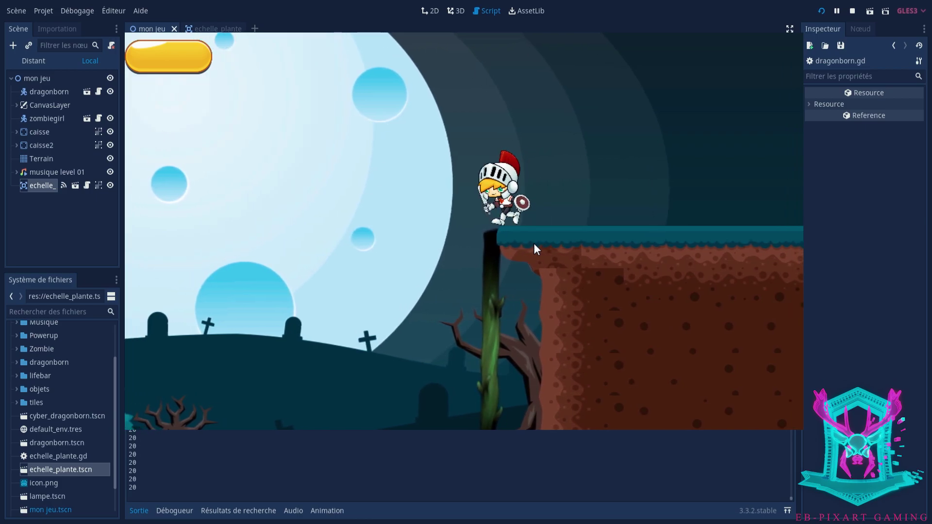
key("Left")
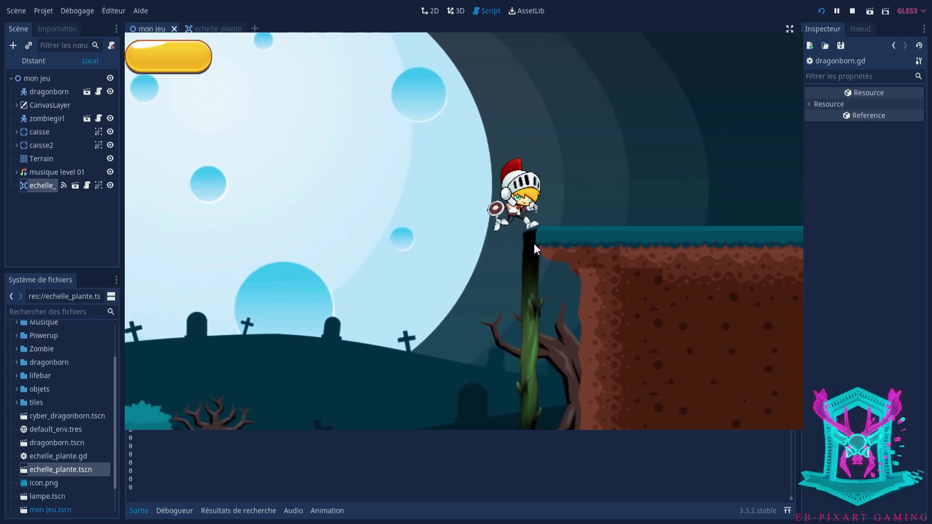
key("Up")
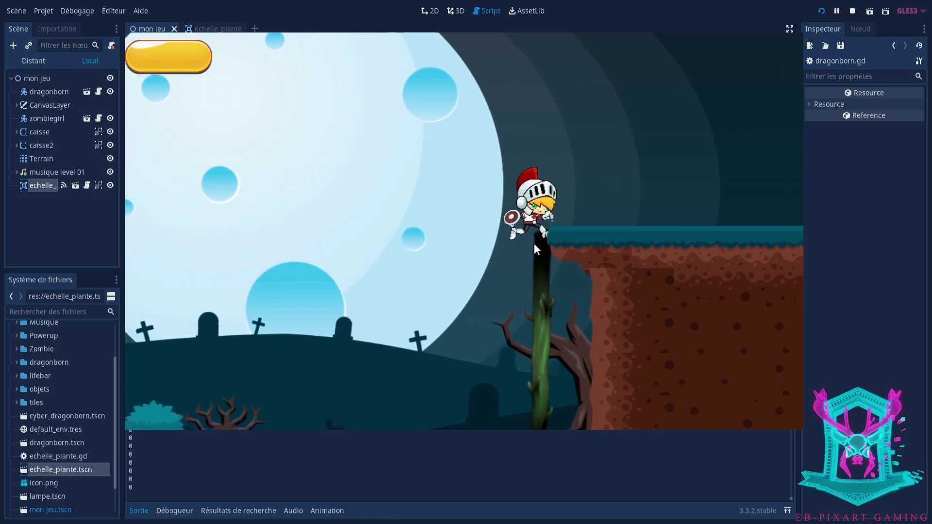
key("Down")
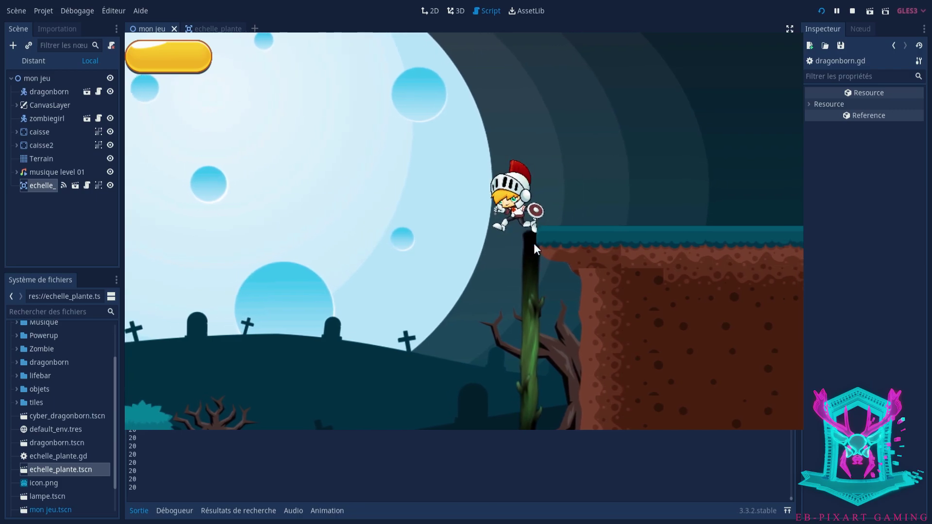
key("Up")
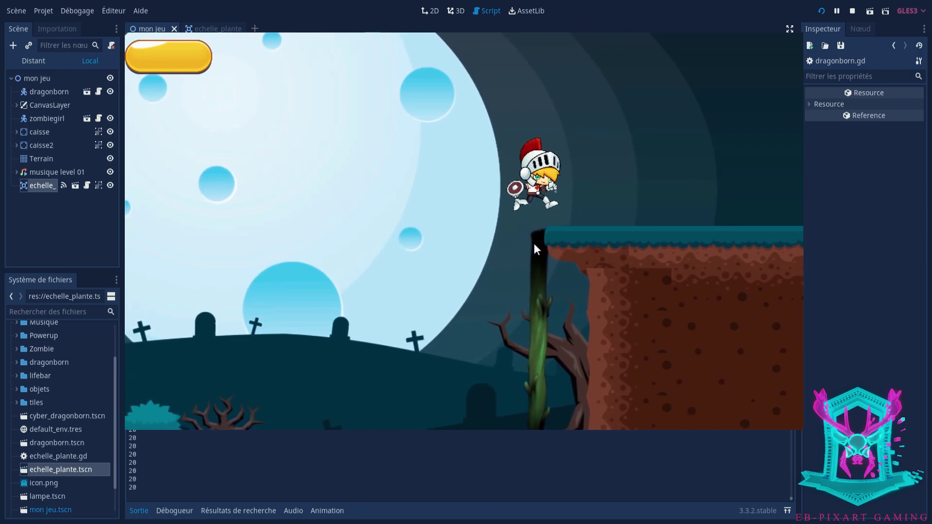
key("Up")
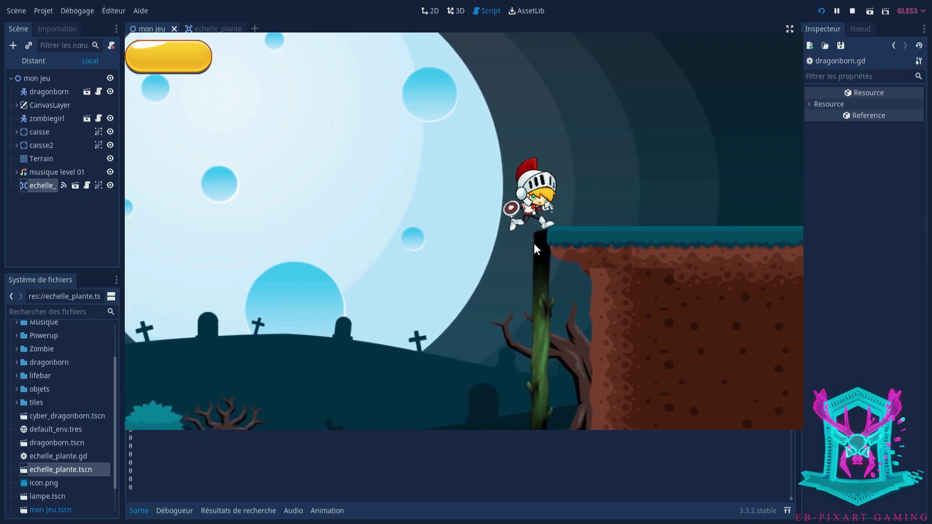
key("Up")
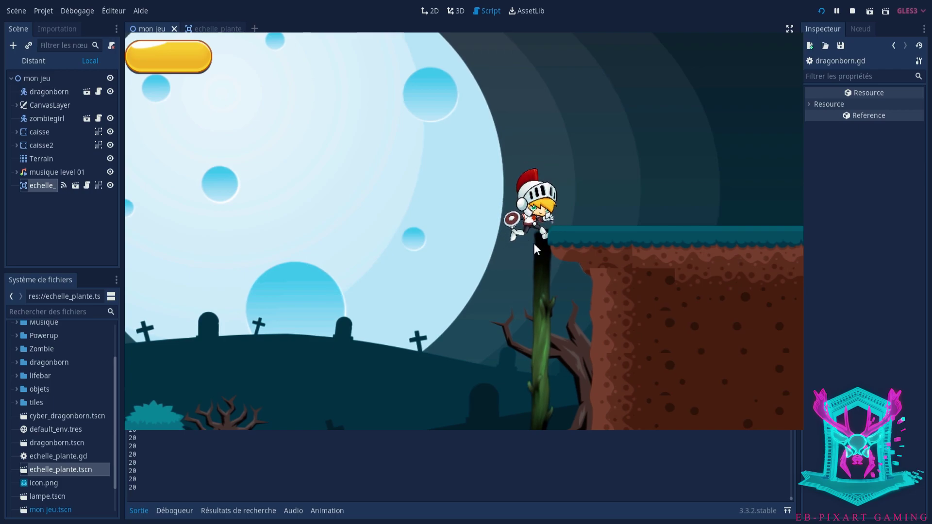
key("Up")
- Walk back onto the vine, climb near the top and jump high off it
key("Right")
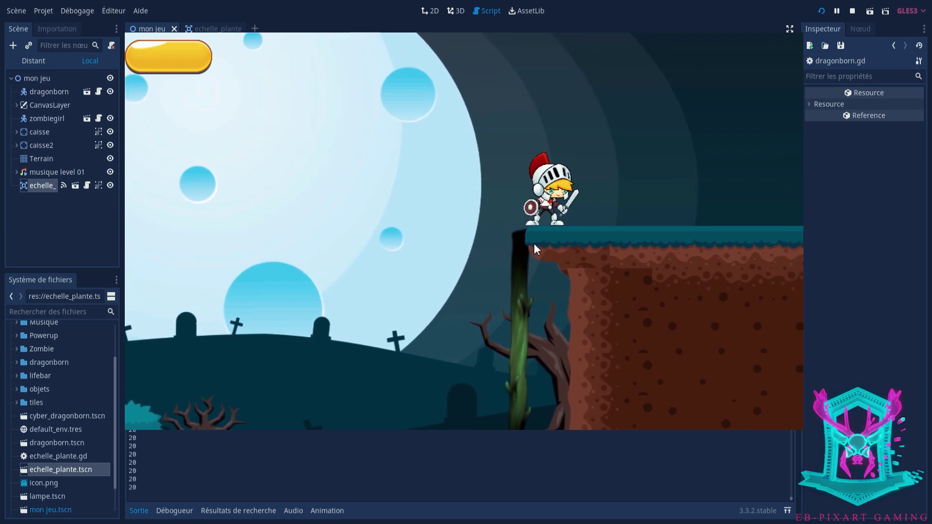
key("Left")
key("Left")
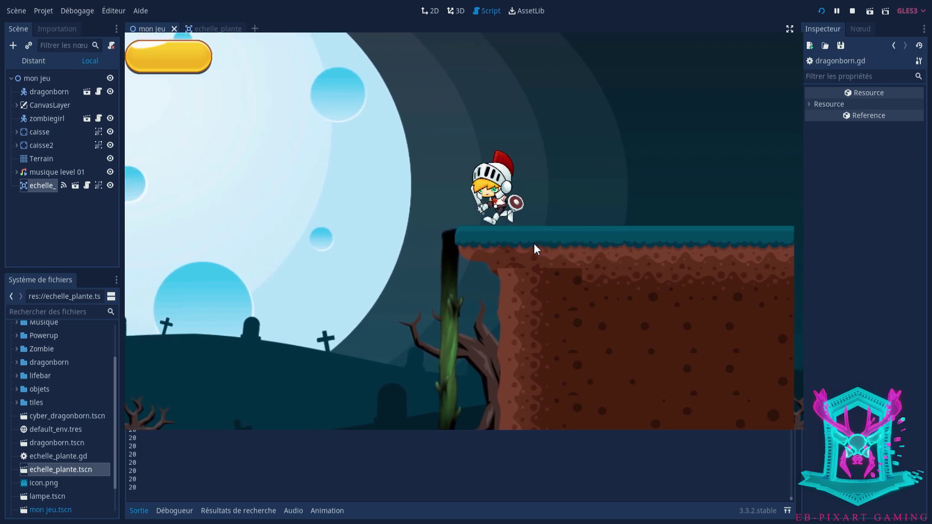
key("Right")
key("Up")
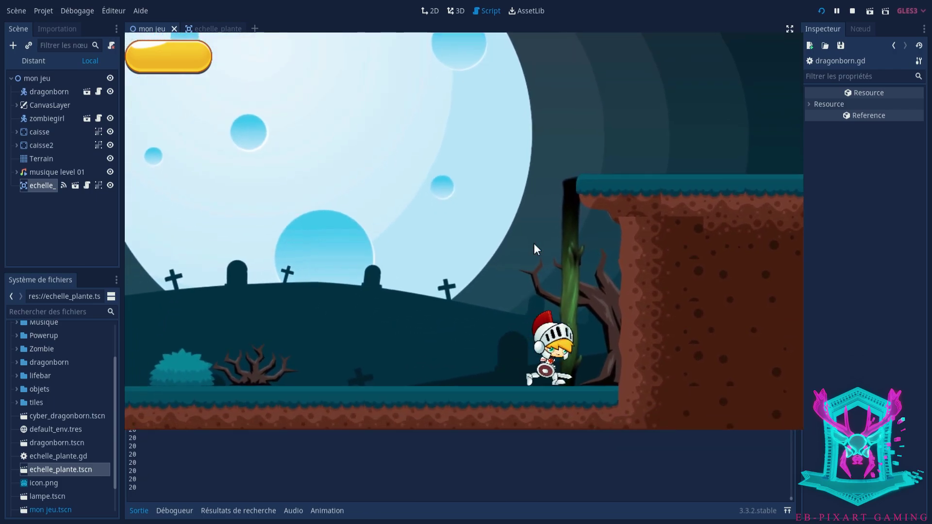
key("Left")
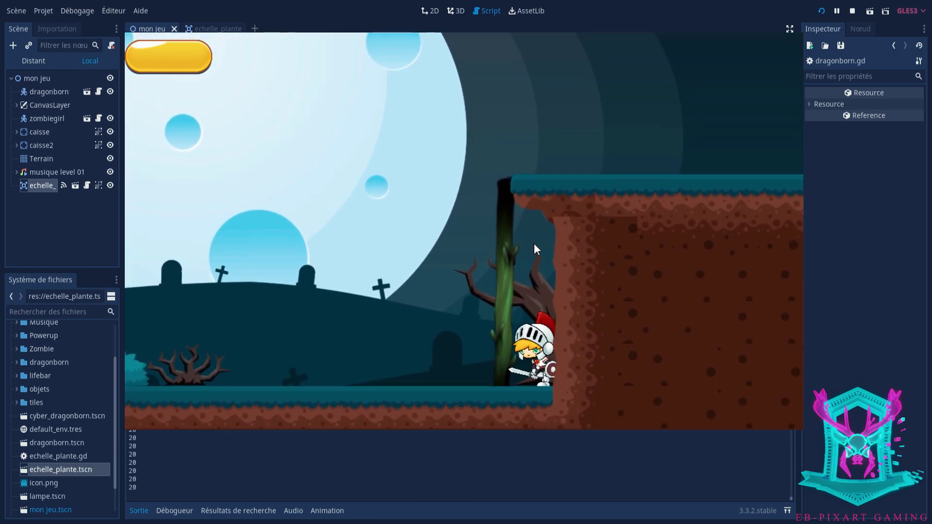
key("Right")
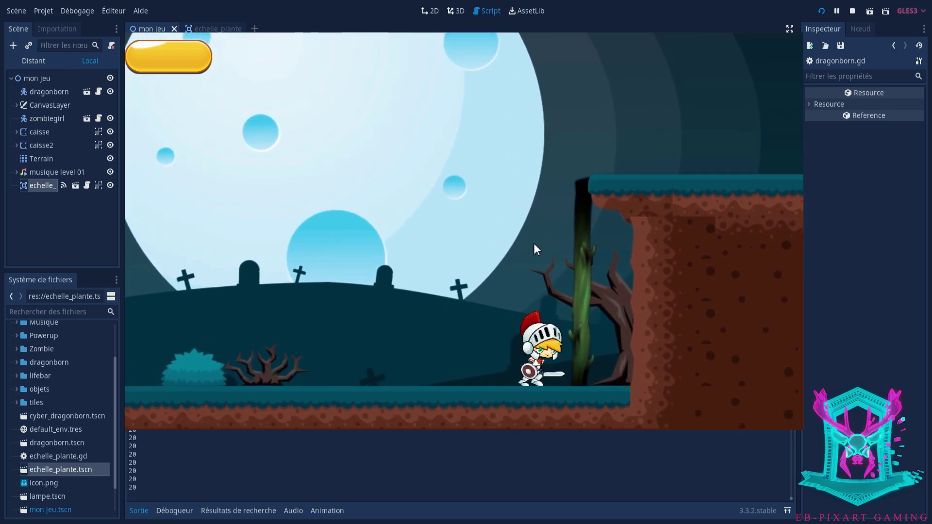
key("Up")
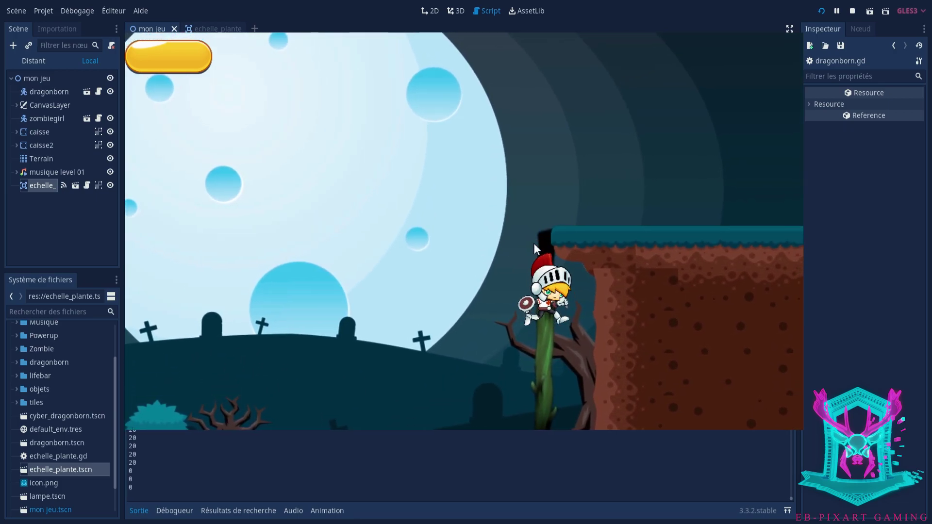
key("space")
key("Left")
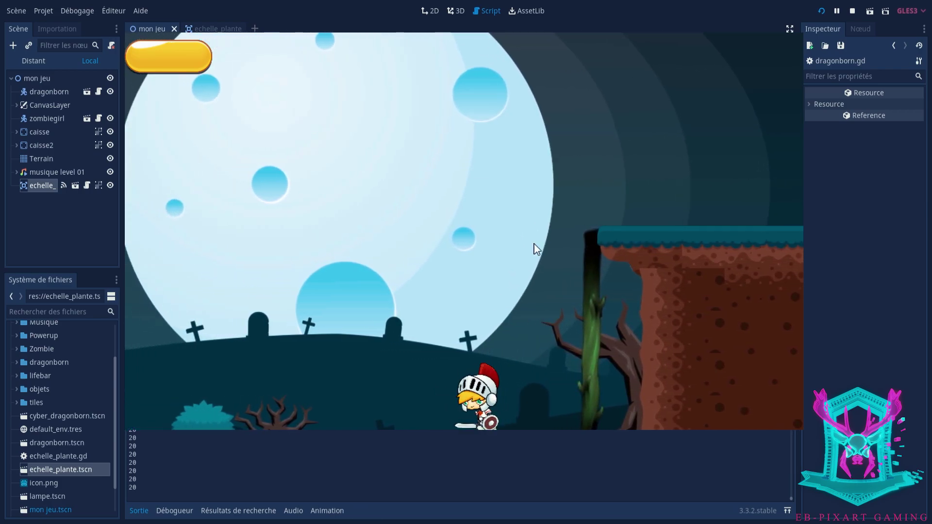
- Climb the vine again and step off onto the upper ledge
key("Right")
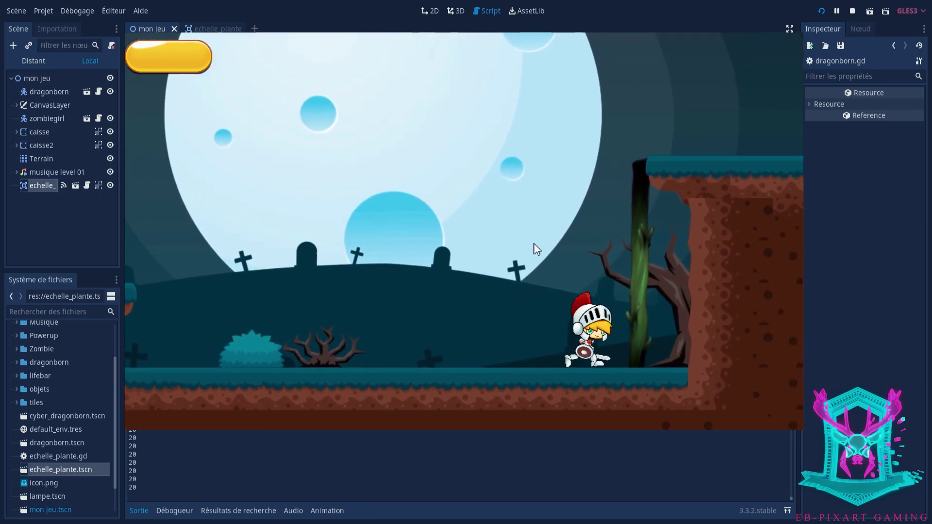
key("Left")
key("Right")
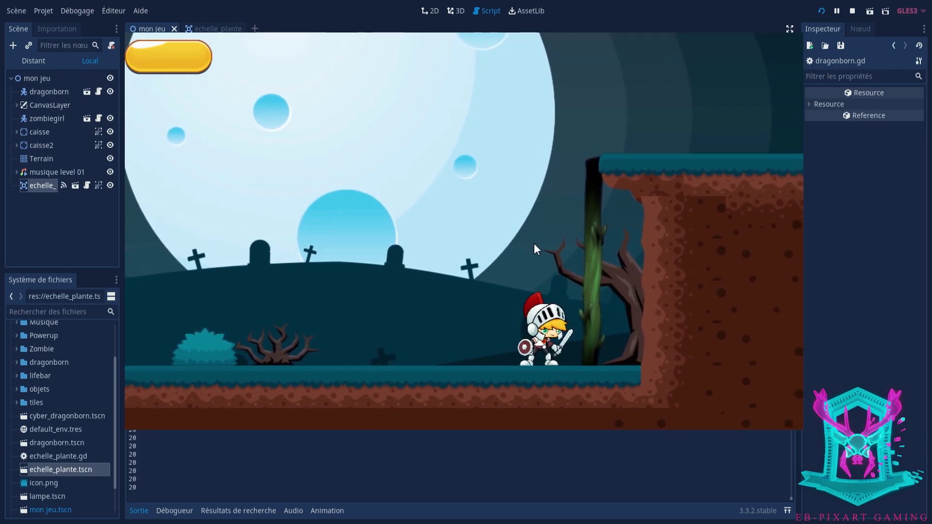
key("Up")
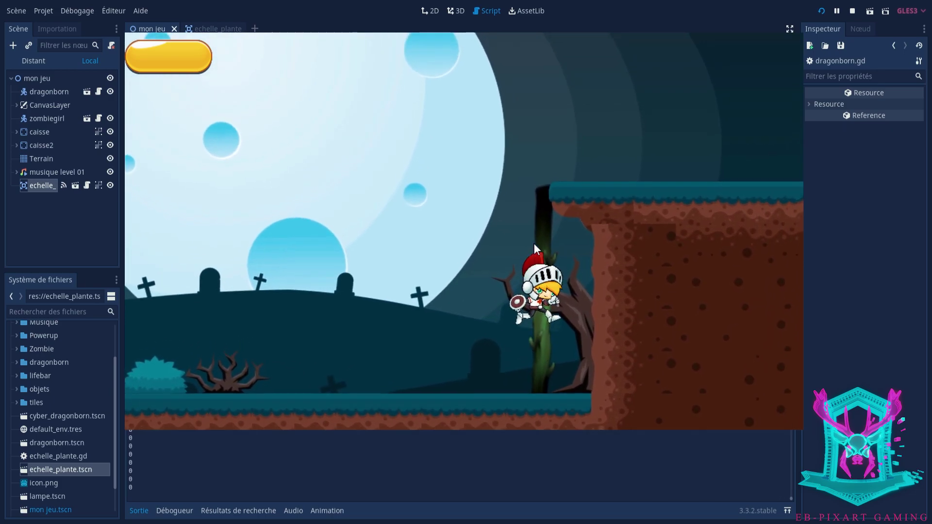
key("Down")
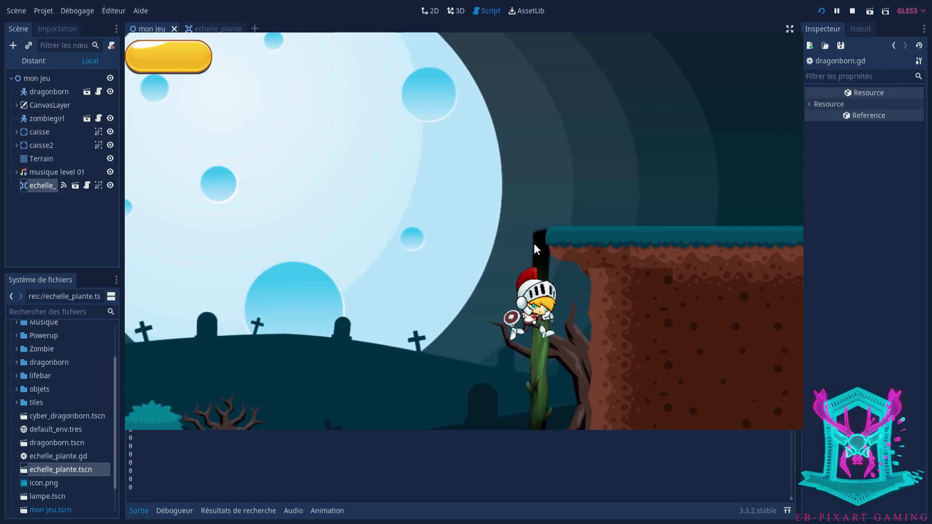
key("Up")
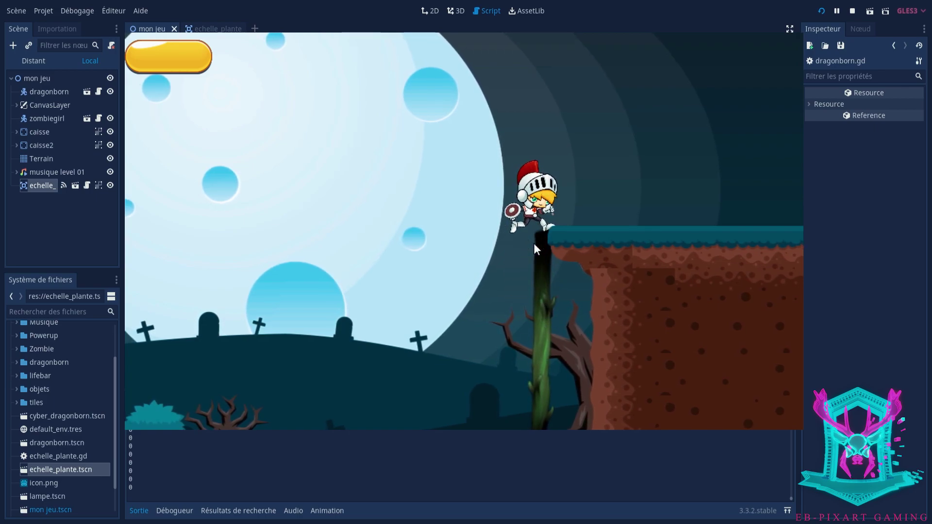
key("Right")
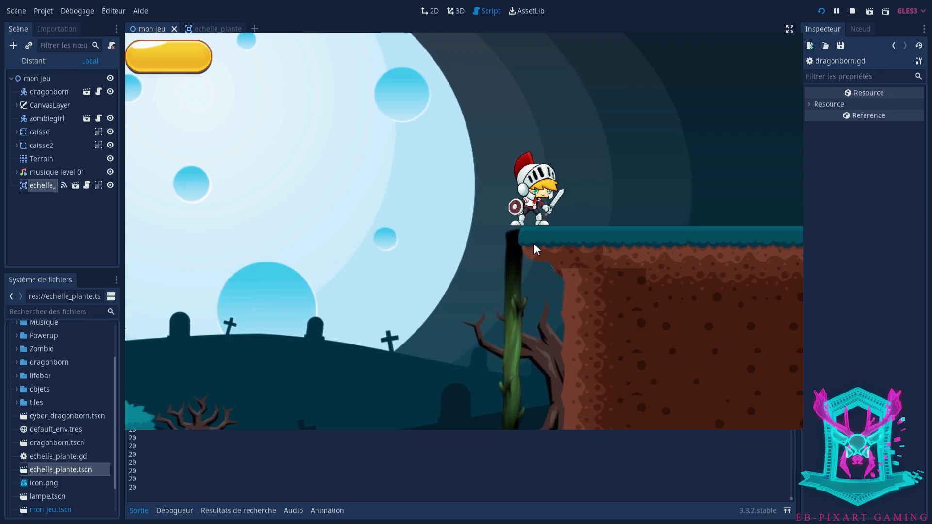
- Dip back onto the vine, return to the ledge, then walk off it to the ground
key("Left")
key("Down")
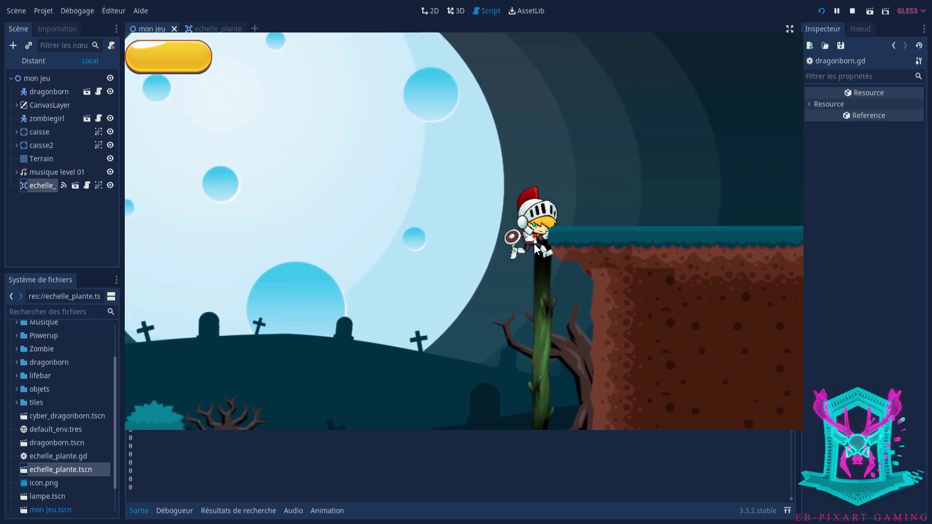
key("Up")
key("Right")
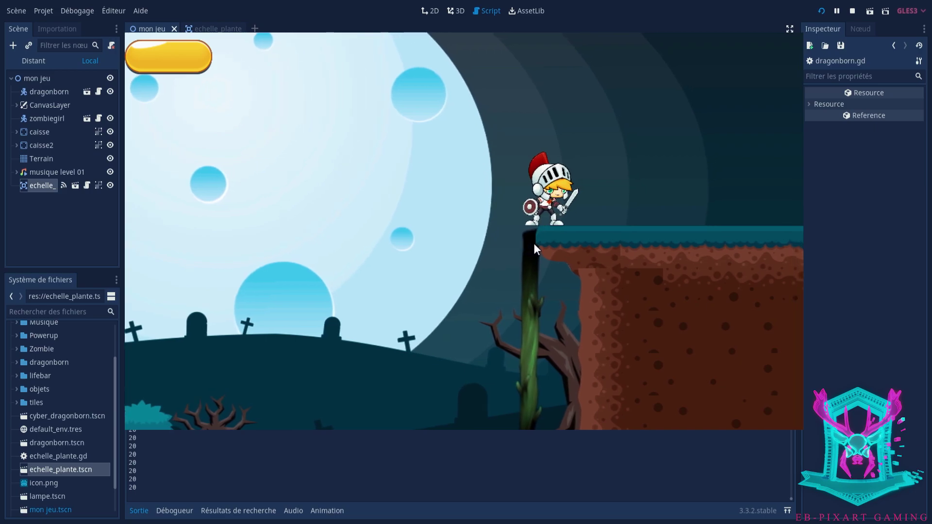
key("Left")
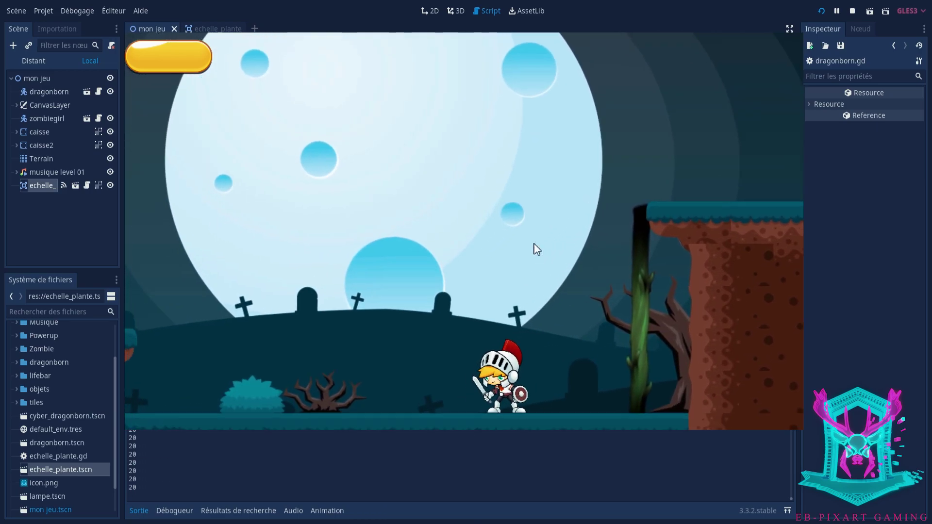
key("Right")
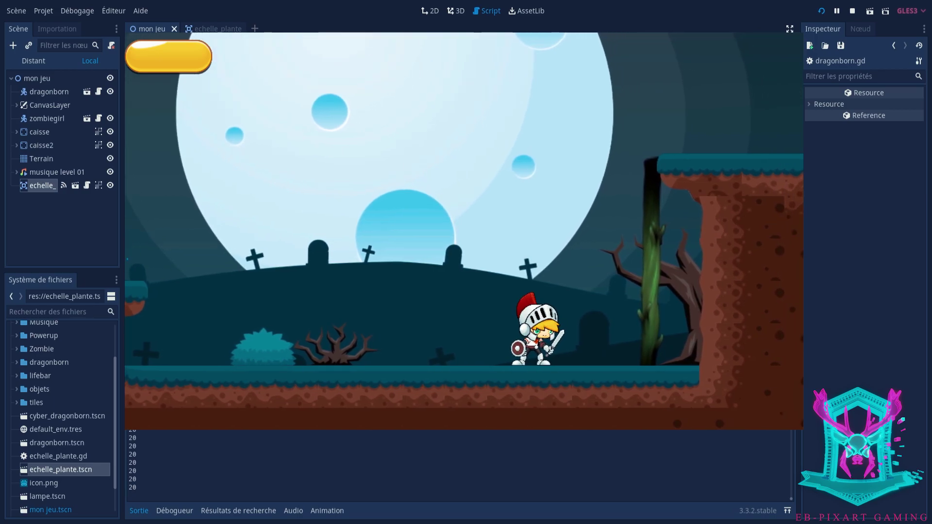
- Stop the game and select Vector2(0, -1) in line 16's move_and_slide call
key("F8")
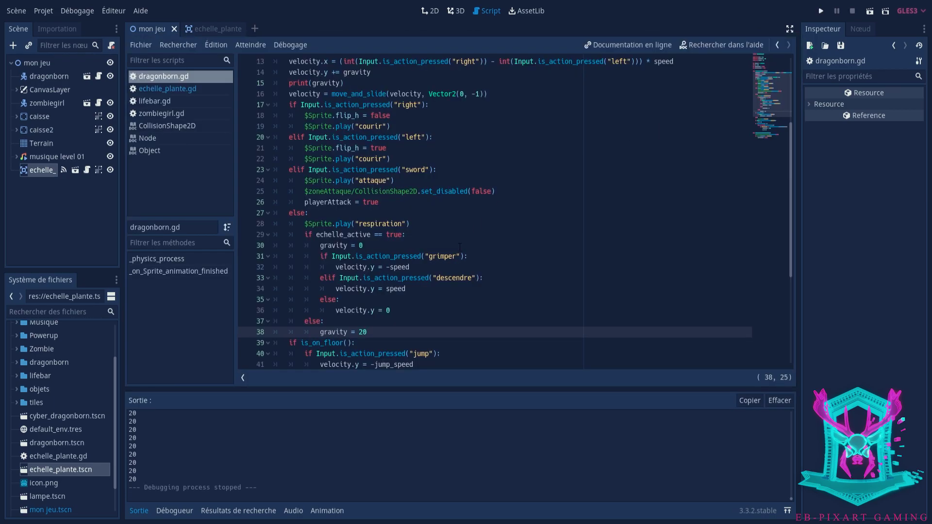
scroll(460, 247, "up", 4)
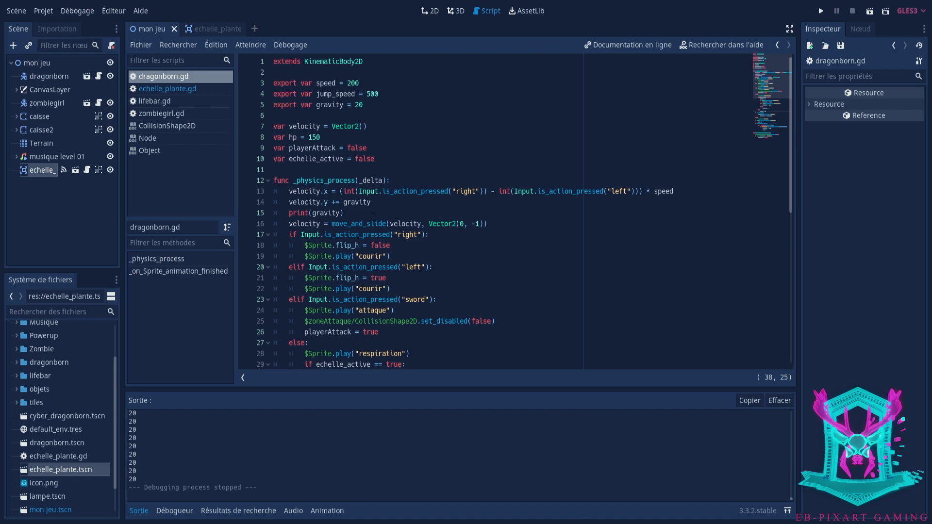
left_click(441, 224)
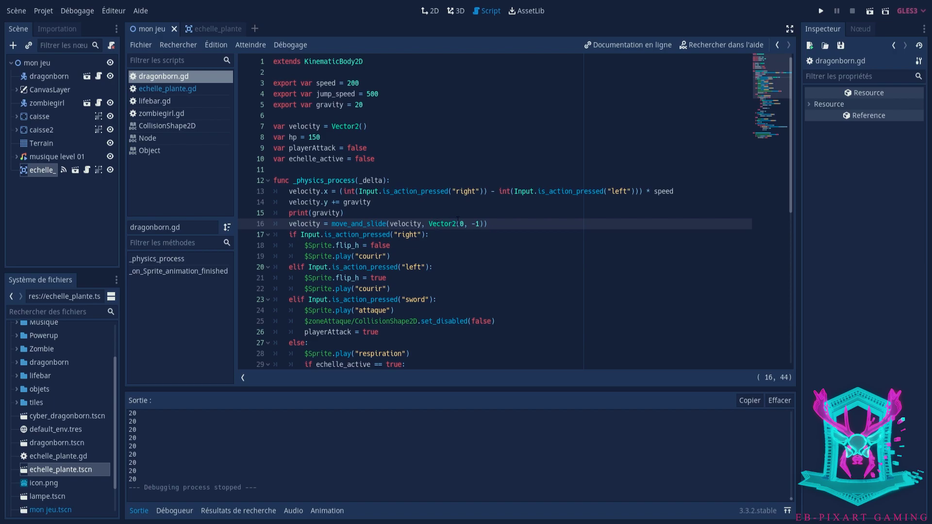
left_click_drag(484, 223, 429, 224)
- Delete the inline argument and declare var decollage = Vector2(0, -1) on new line 8
key("BackSpace")
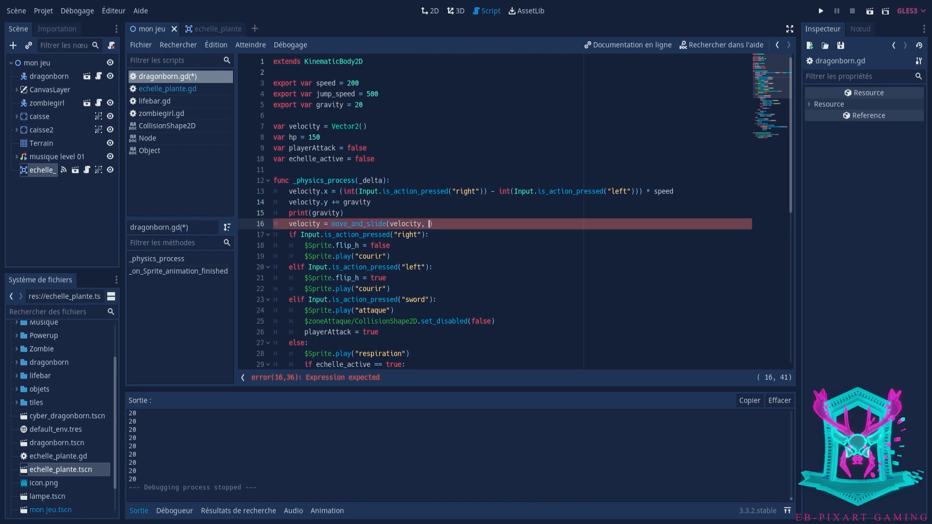
left_click(373, 126)
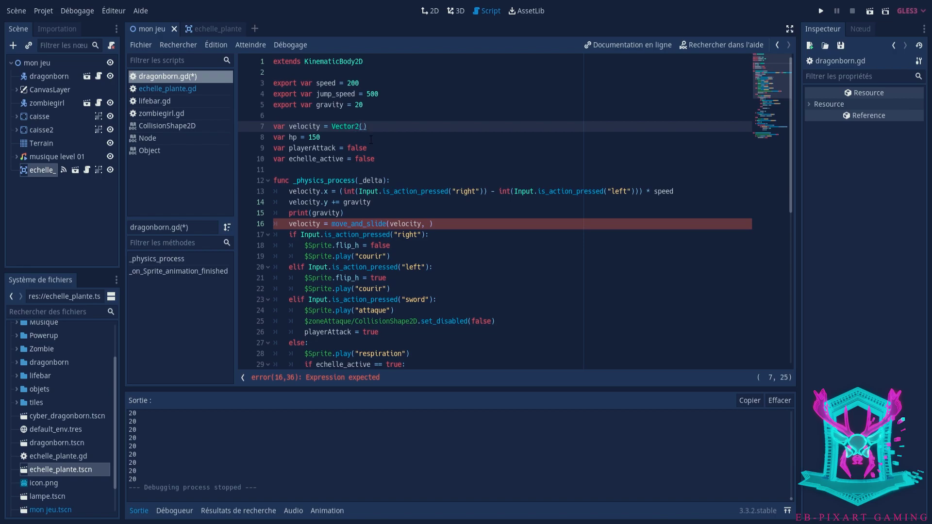
key("Return")
type("var decollage =")
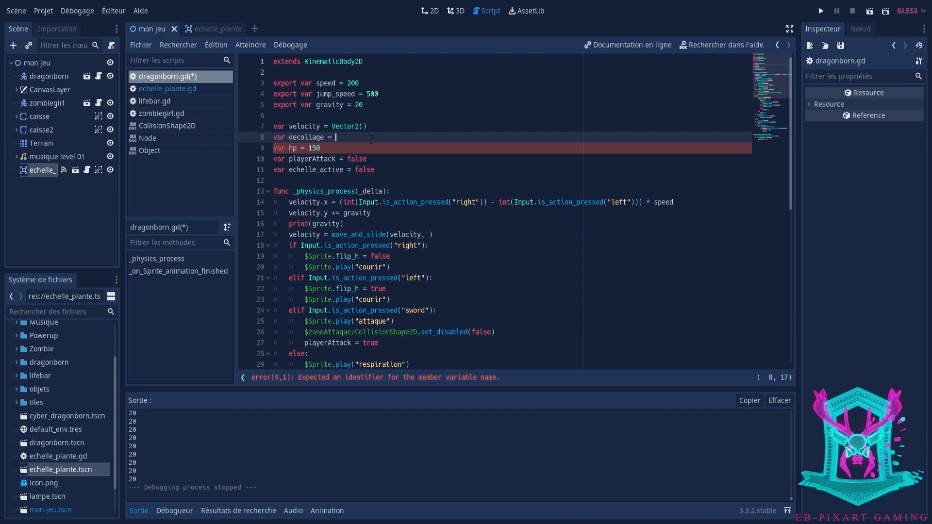
type("Vector2(0, -1)")
- Pass decollage as move_and_slide's second argument, fix the spacing and save
left_click(371, 156)
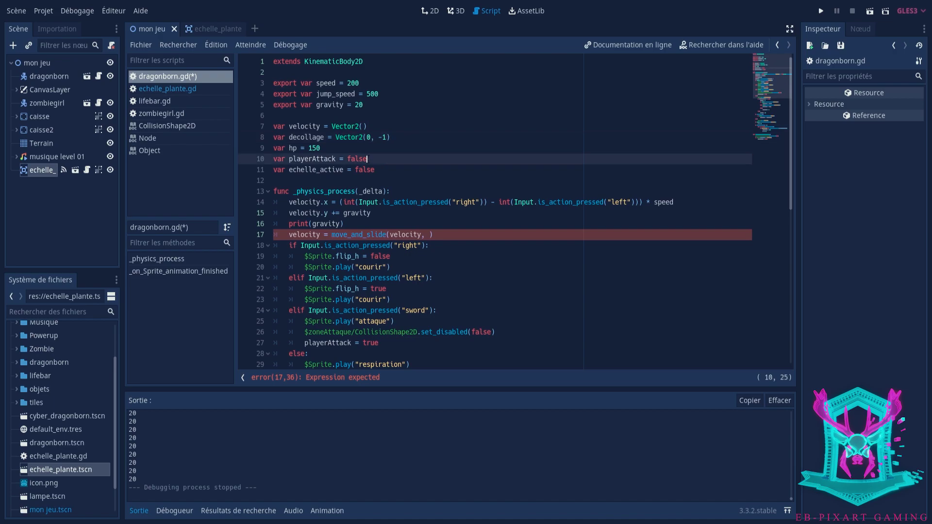
left_click(428, 235)
type("decollage")
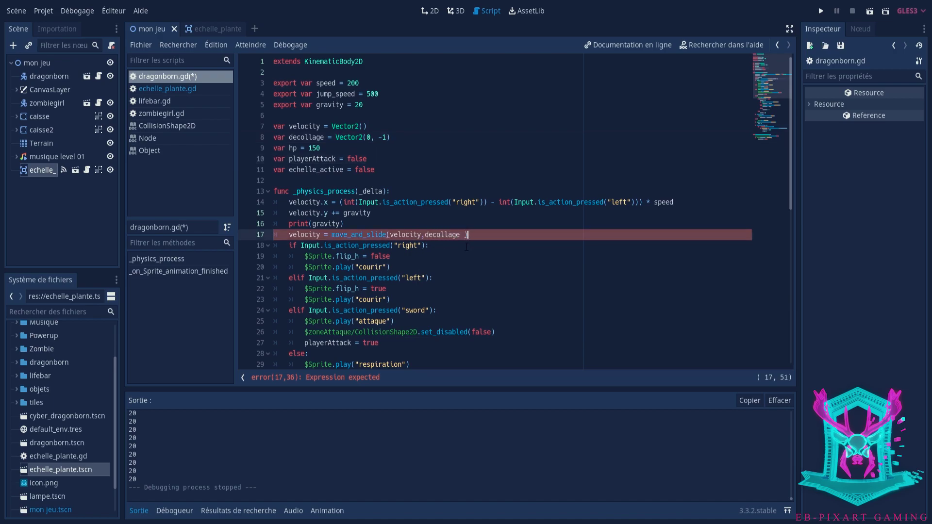
key("BackSpace")
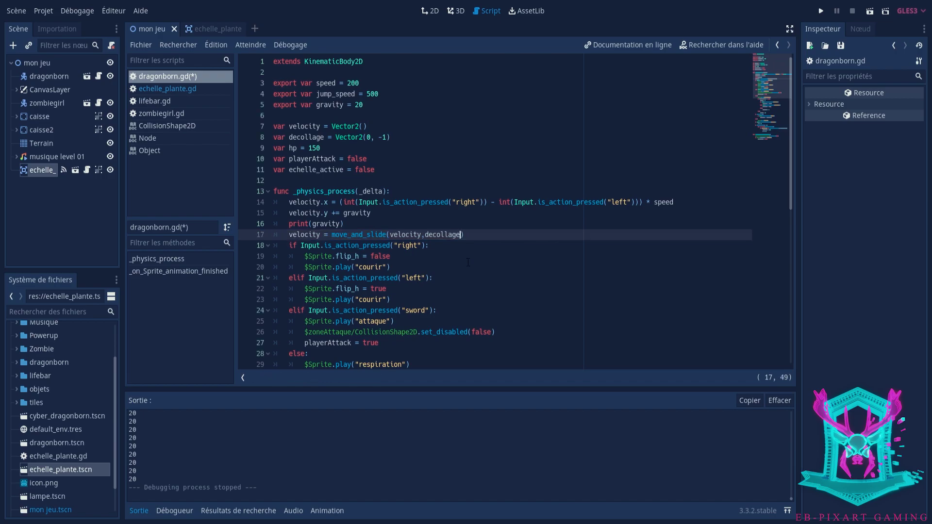
left_click(424, 235)
key("ctrl+s")
- Remove the decollage variable and restore move_and_slide(velocity, Vector2(0, -1)) on line 16
key("Left")
key("ctrl+BackSpace")
left_click(394, 137)
key("shift+Home")
key("BackSpace")
key("BackSpace")
left_click(431, 224)
type("Vector2(0, -1)")
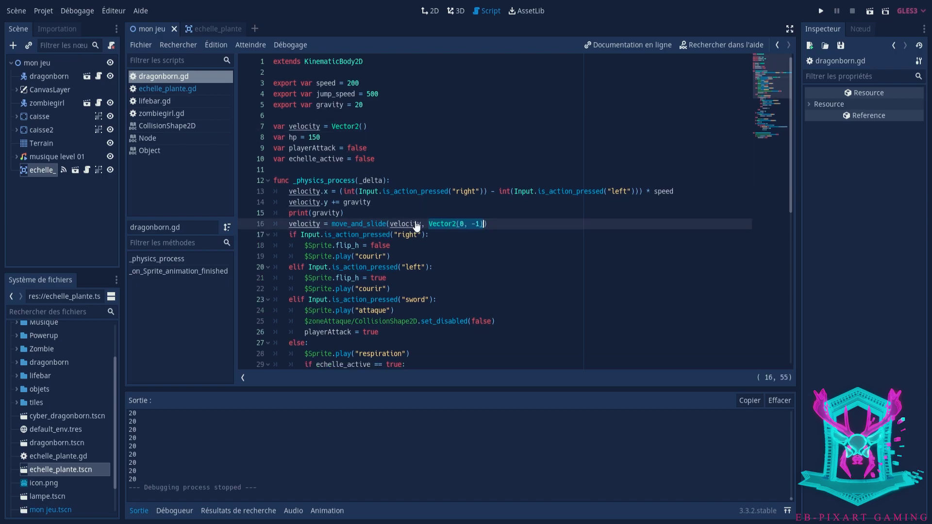
left_click(414, 224)
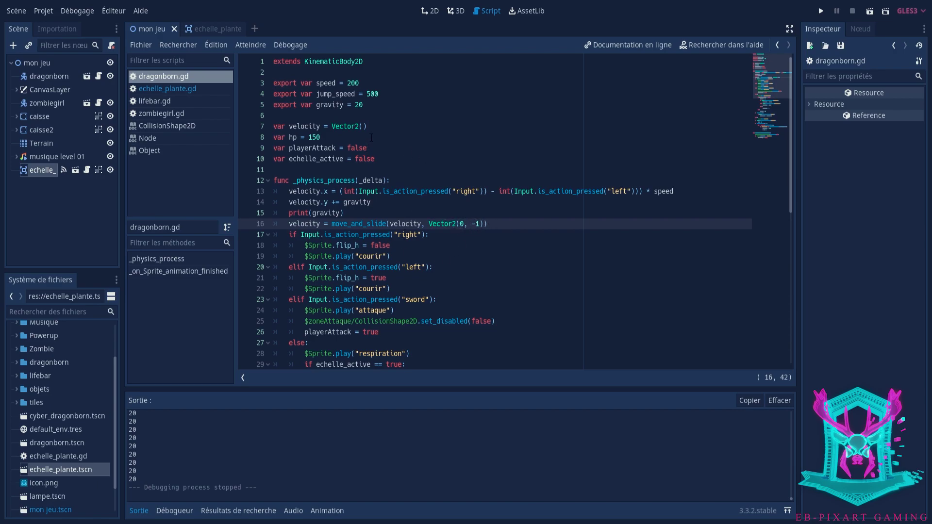
- Look over the script, then return to the mon jeu scene in the 2D editor
left_click(360, 127)
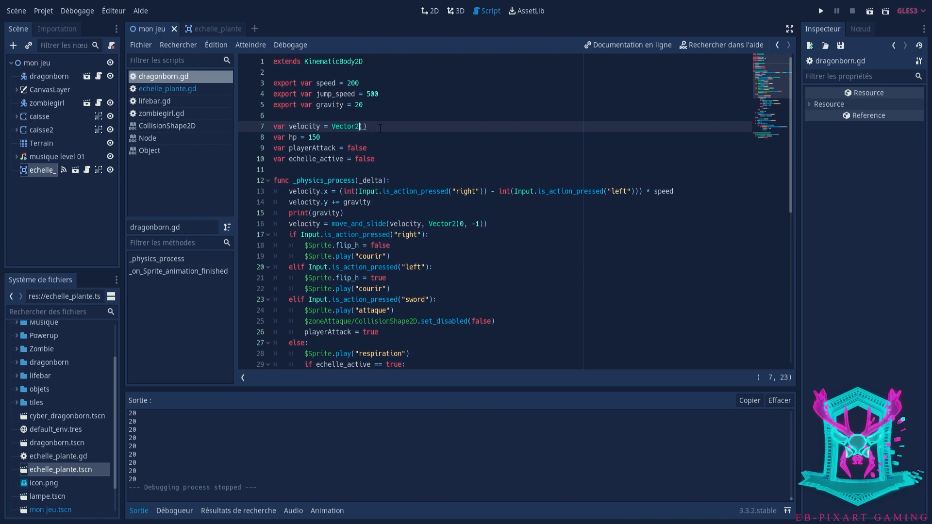
scroll(393, 110, "down", 4)
scroll(393, 109, "down", 1)
scroll(392, 109, "down", 1)
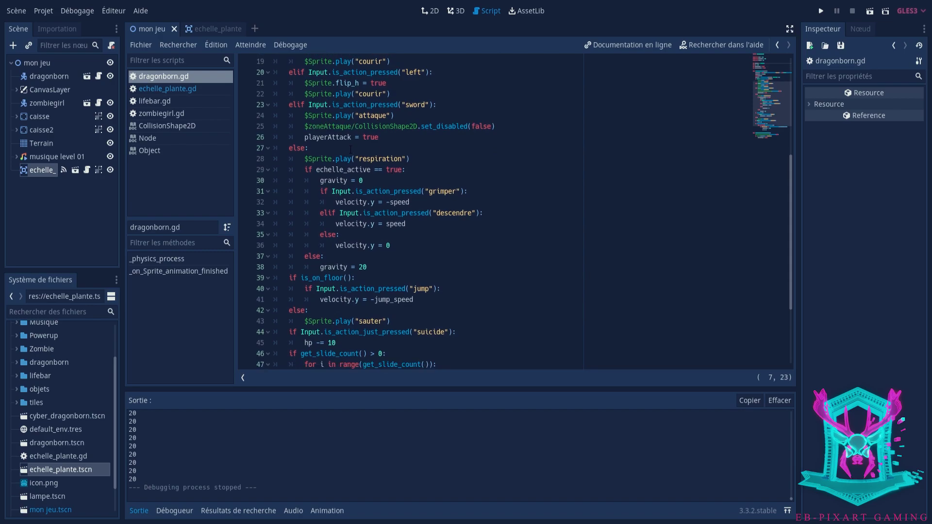
scroll(393, 109, "down", 2)
scroll(392, 109, "down", 2)
scroll(435, 203, "up", 6)
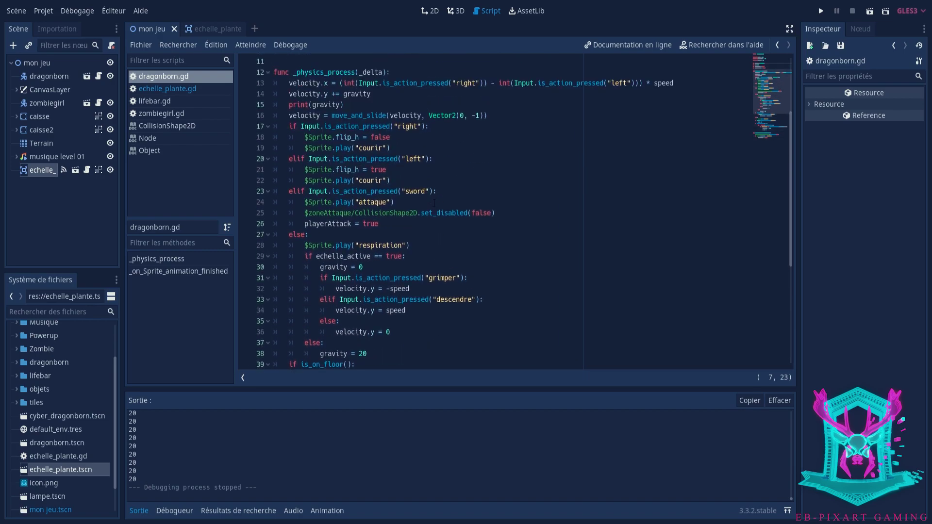
scroll(434, 203, "up", 4)
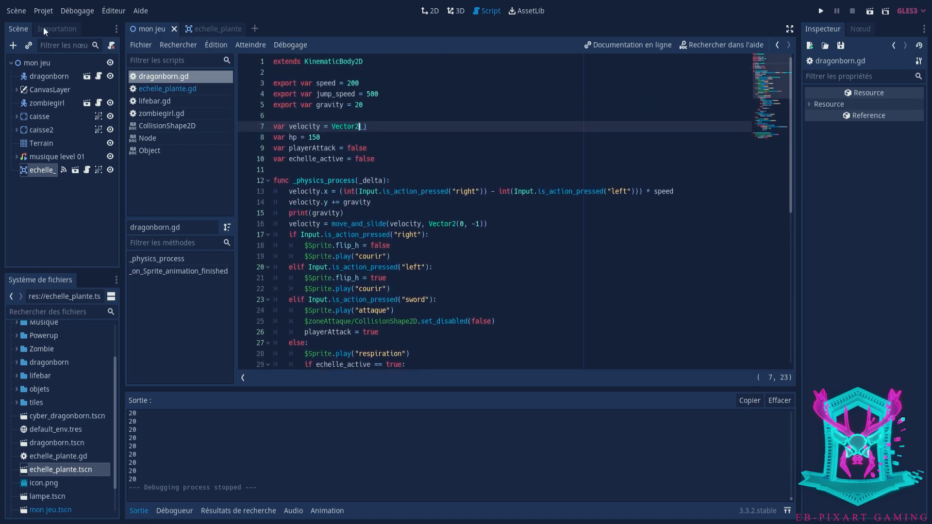
left_click(203, 27)
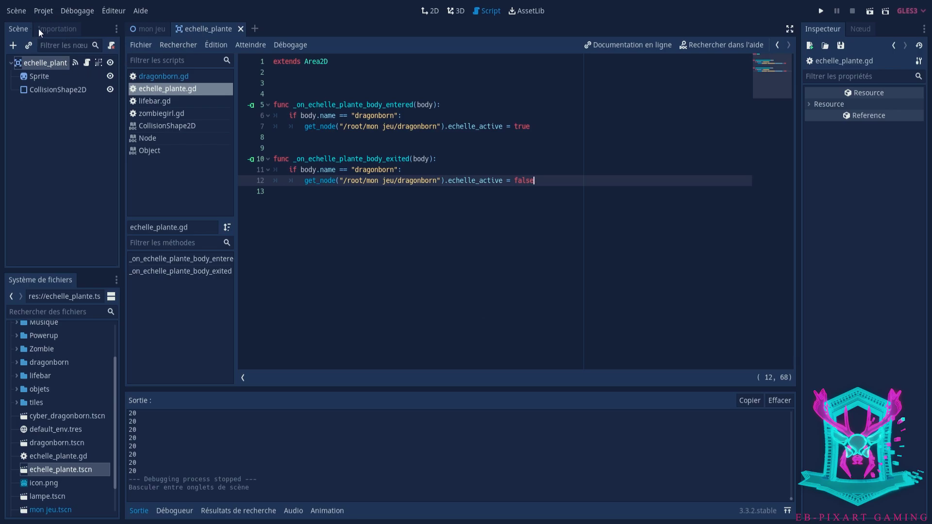
left_click(151, 29)
key("ctrl+F1")
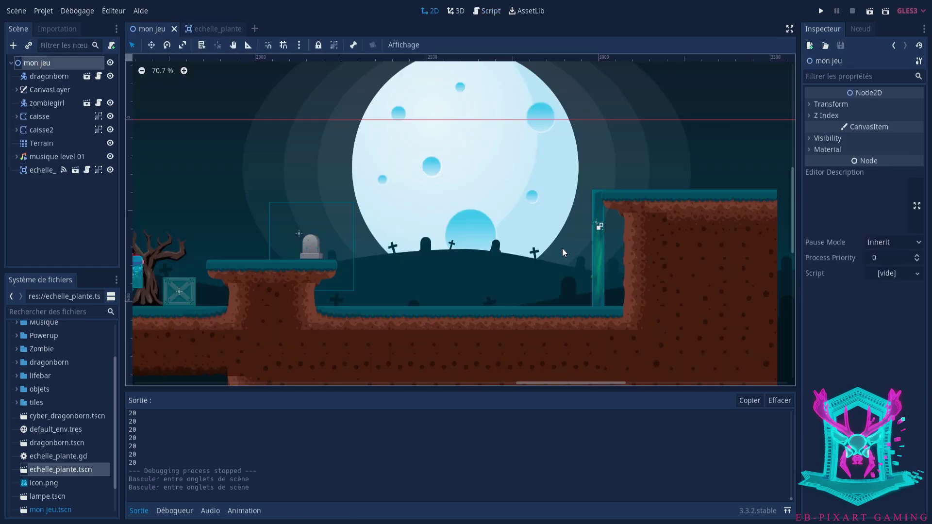
- Drag echelle_plante.tscn into the underground cave, save mon jeu and run the game
scroll(396, 229, "left", 2)
scroll(441, 164, "down", 5)
scroll(441, 164, "left", 5)
scroll(371, 196, "left", 3)
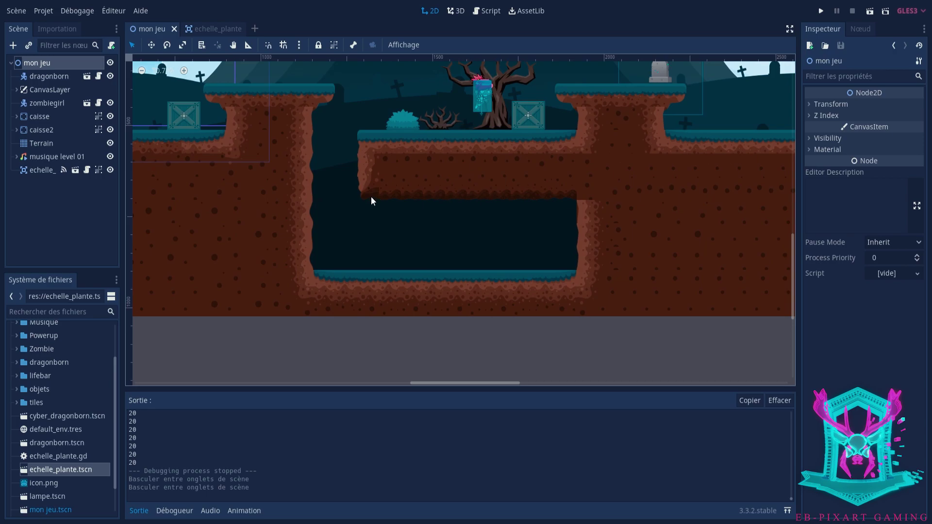
scroll(71, 464, "down", 1)
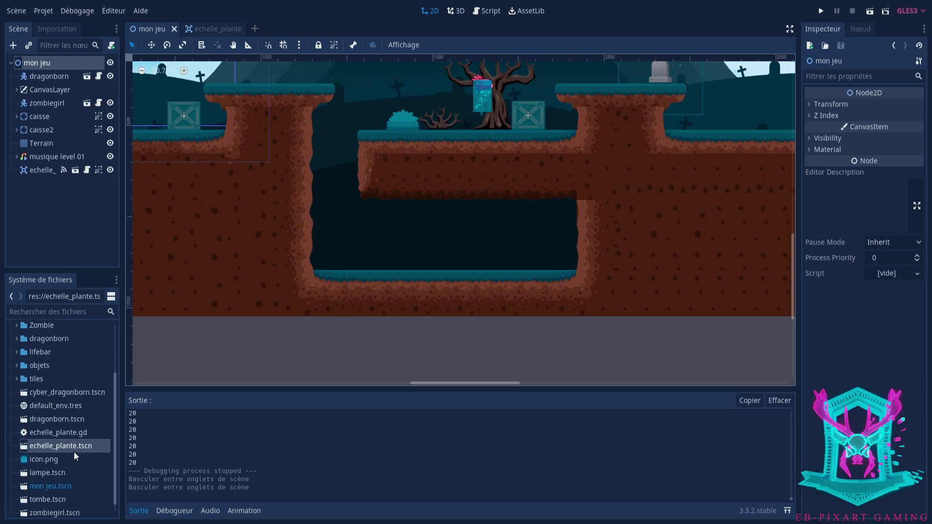
left_click_drag(72, 448, 374, 153)
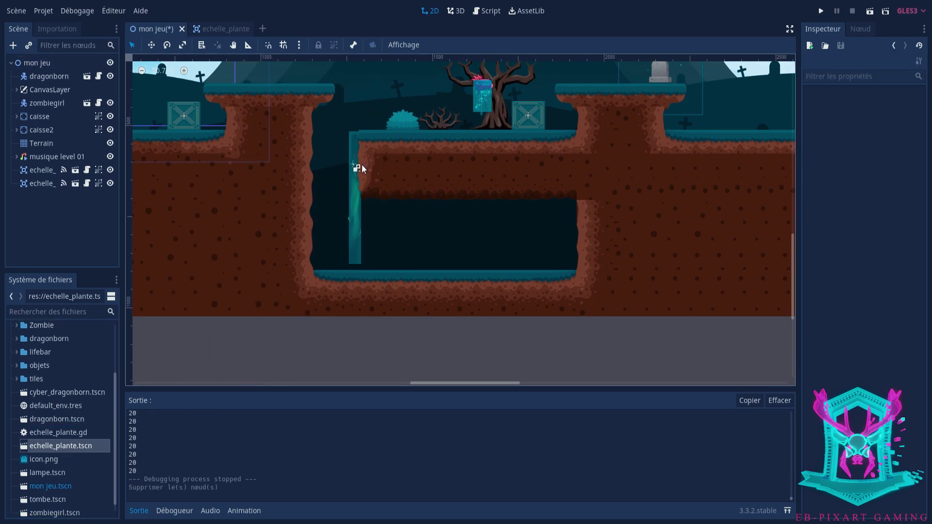
key("ctrl+s")
left_click(822, 11)
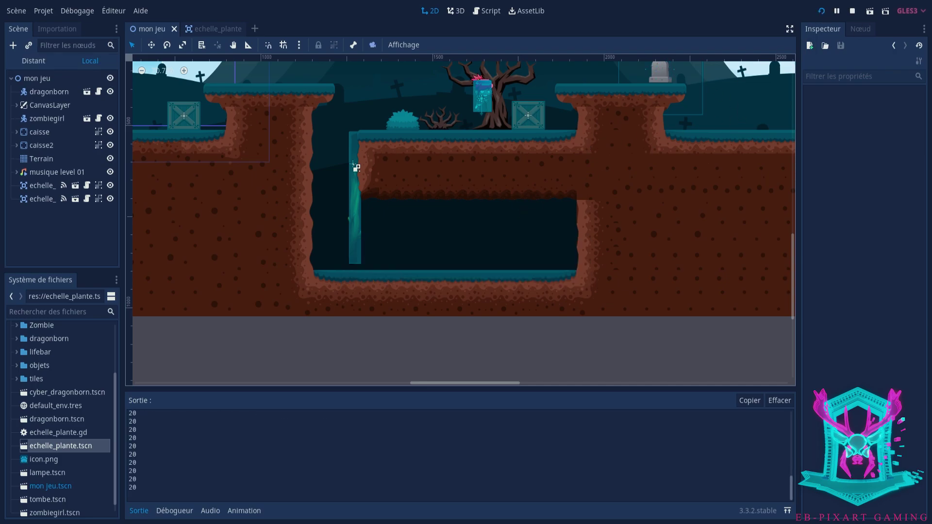
- Walk the knight right, jumping over the crate and the zombie
key("Right")
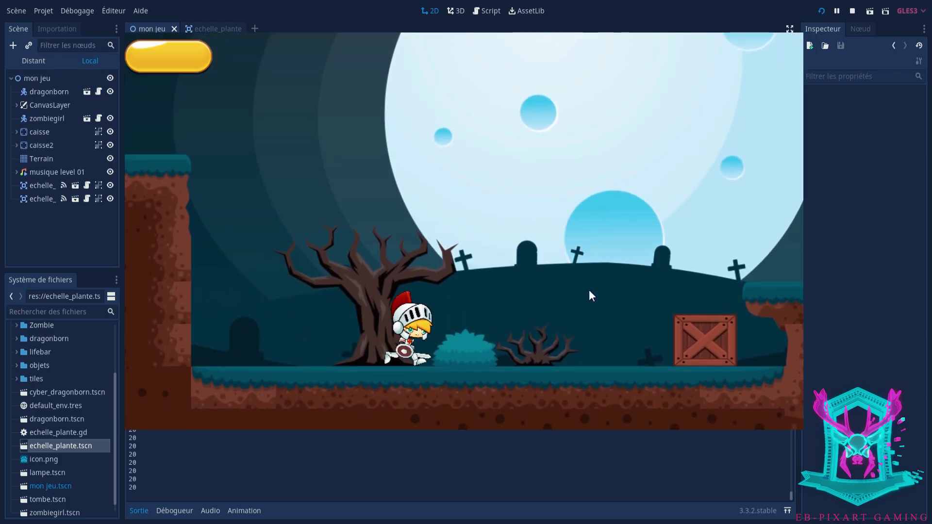
key("space")
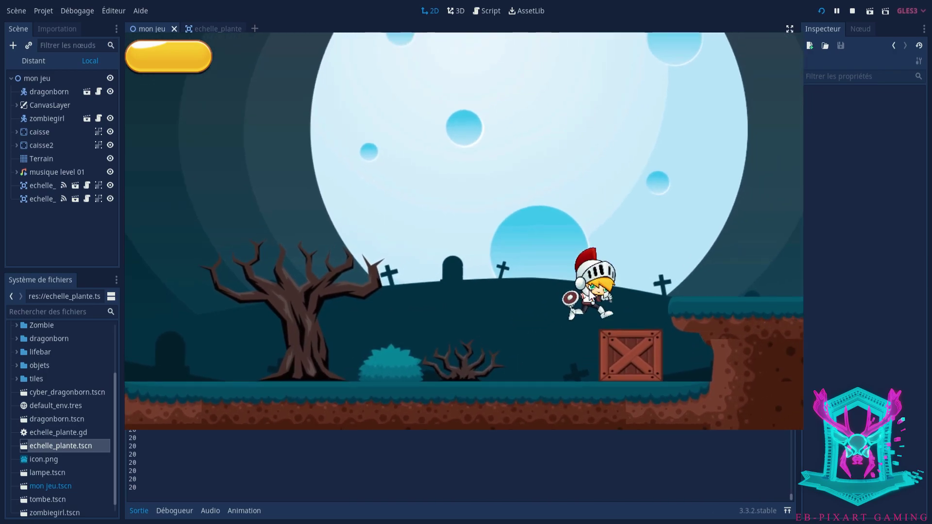
key("Right")
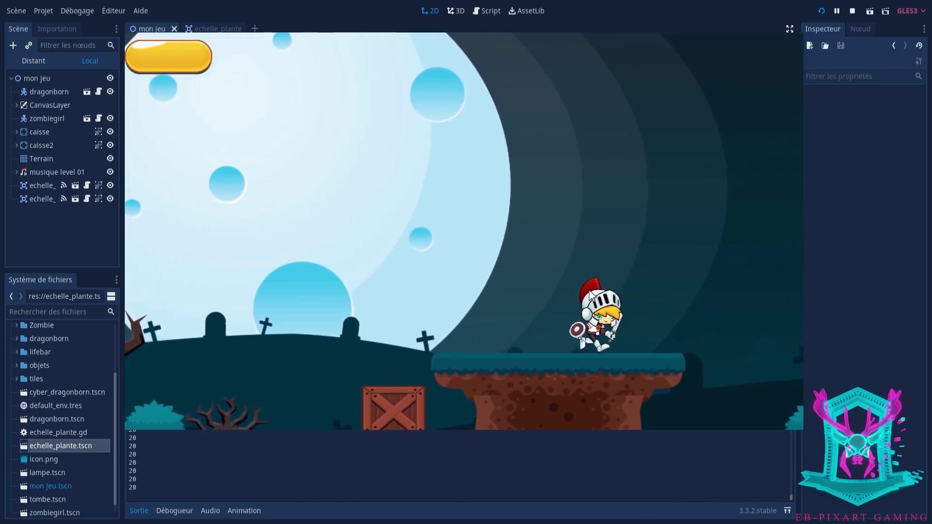
key("Right")
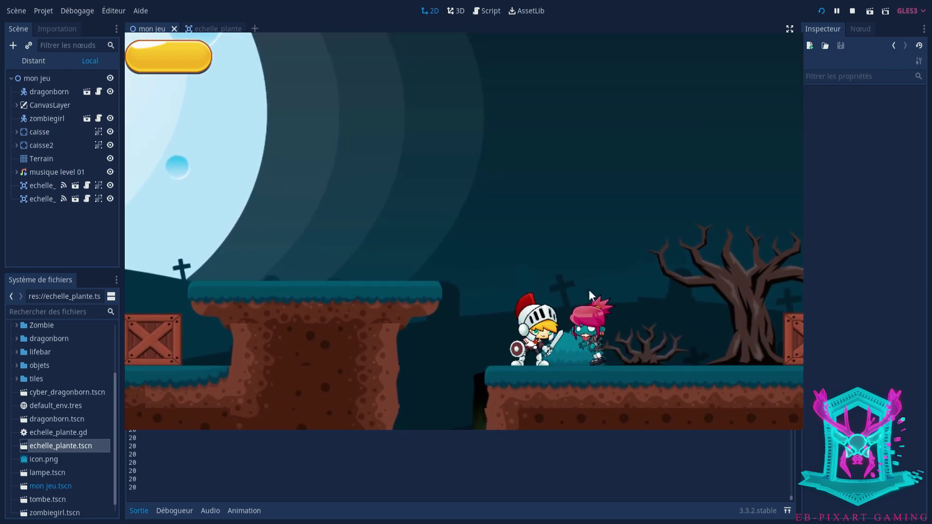
key("space")
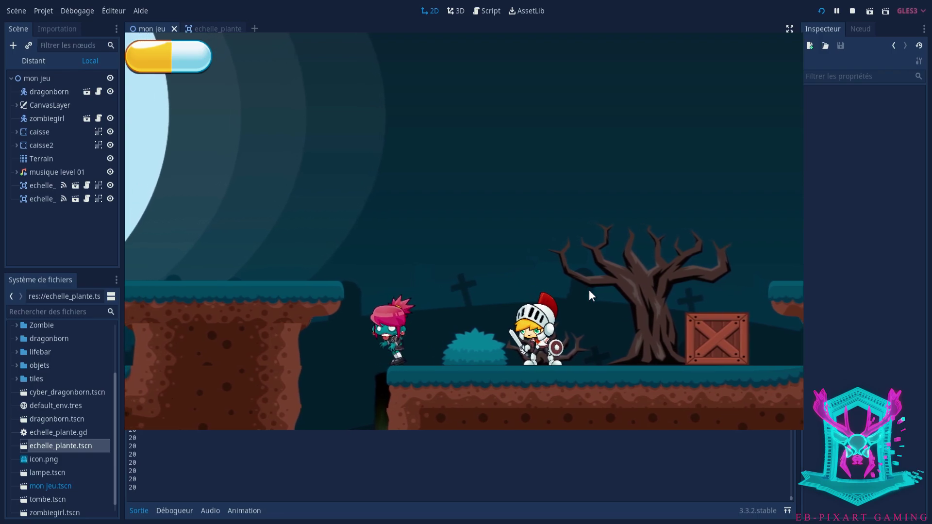
- Walk back left, drop into the cave pit and climb the green vine onto the ledge
key("Left")
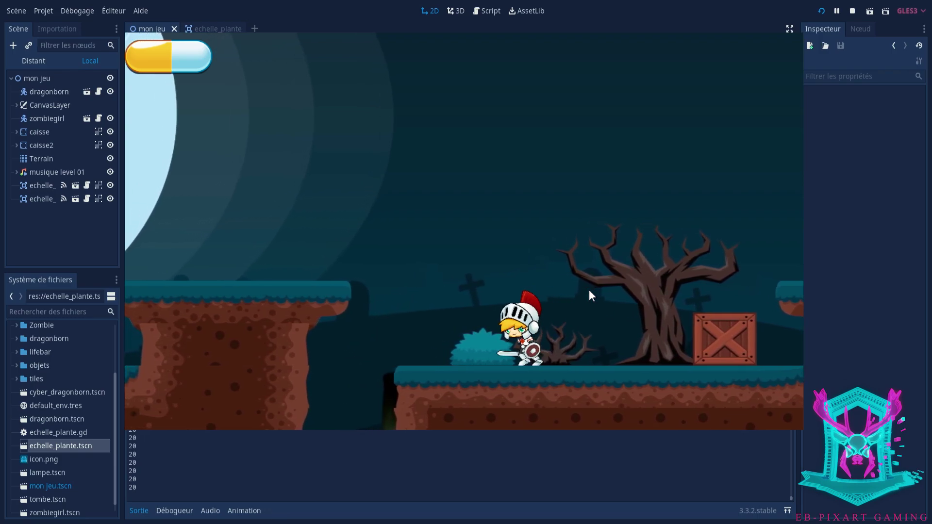
key("Left")
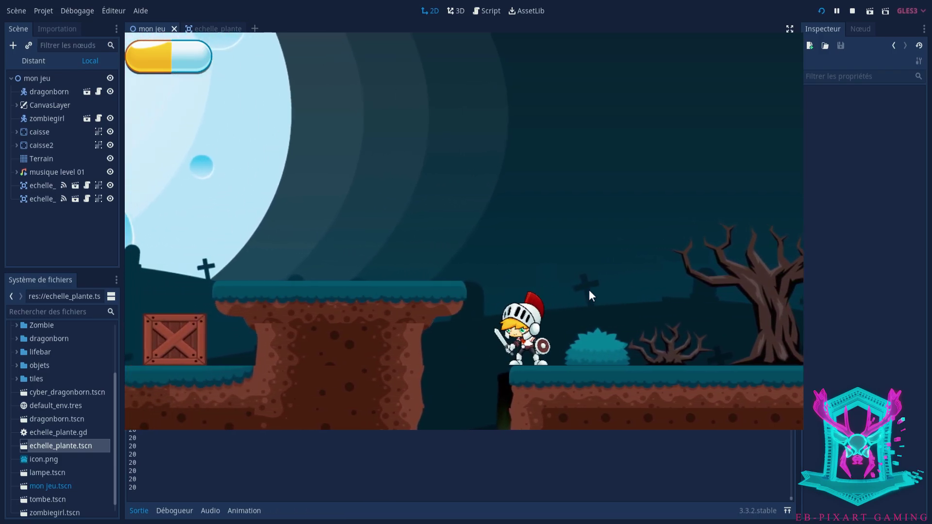
key("Left")
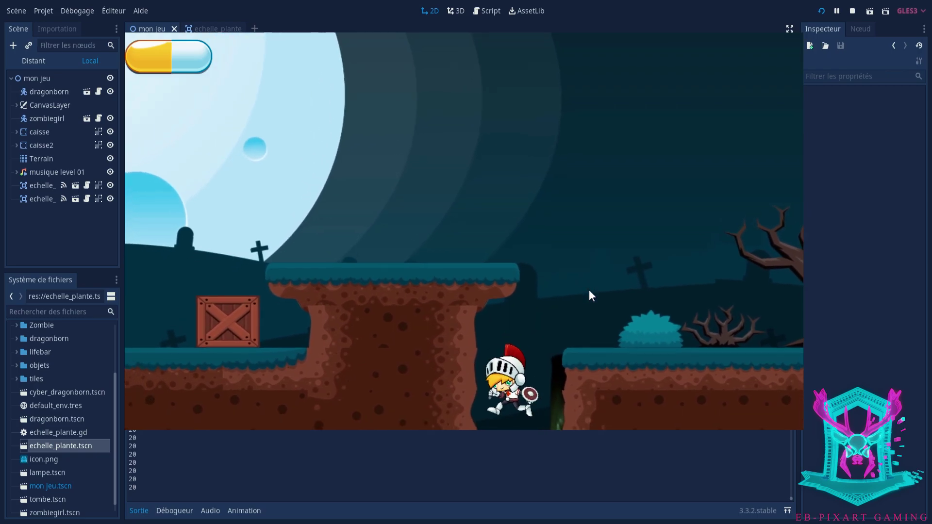
key("Right")
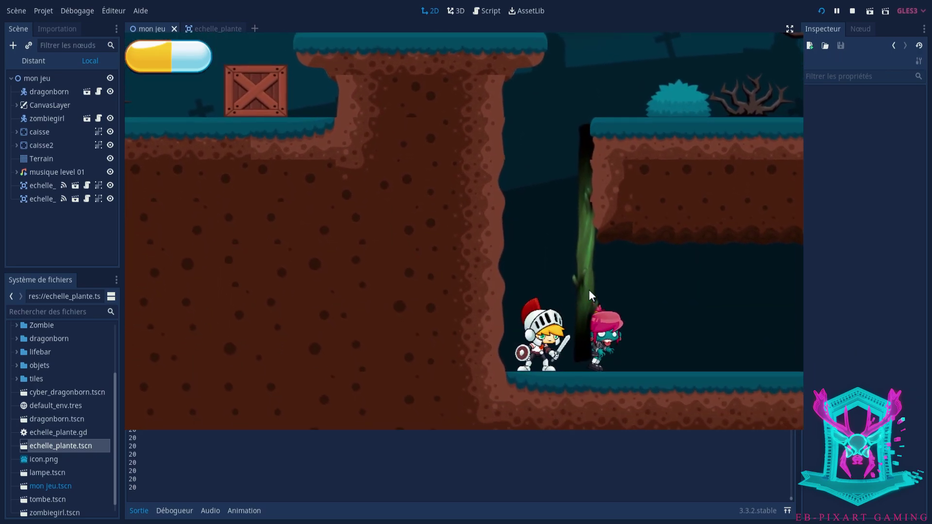
key("Up")
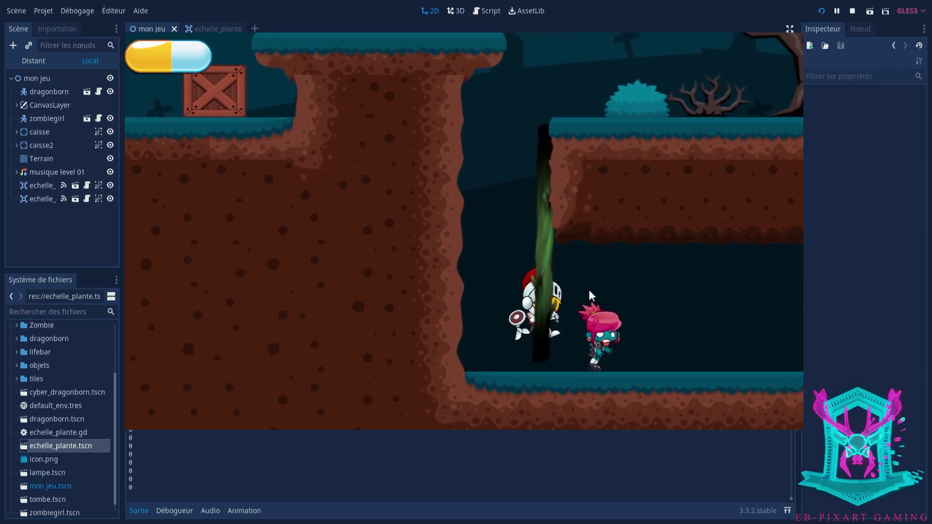
key("Right")
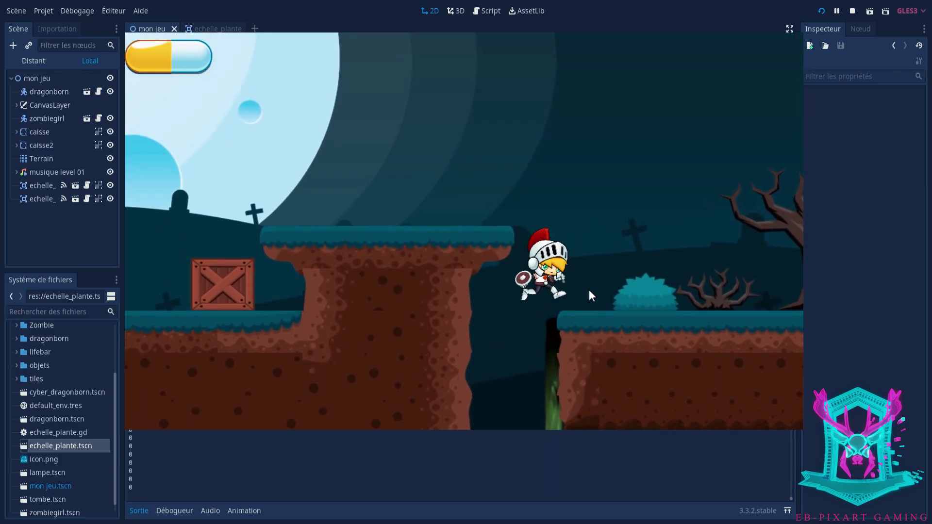
- Drop into the gap, defeat the zombie girl, and climb the cave vine to its top
key("Left")
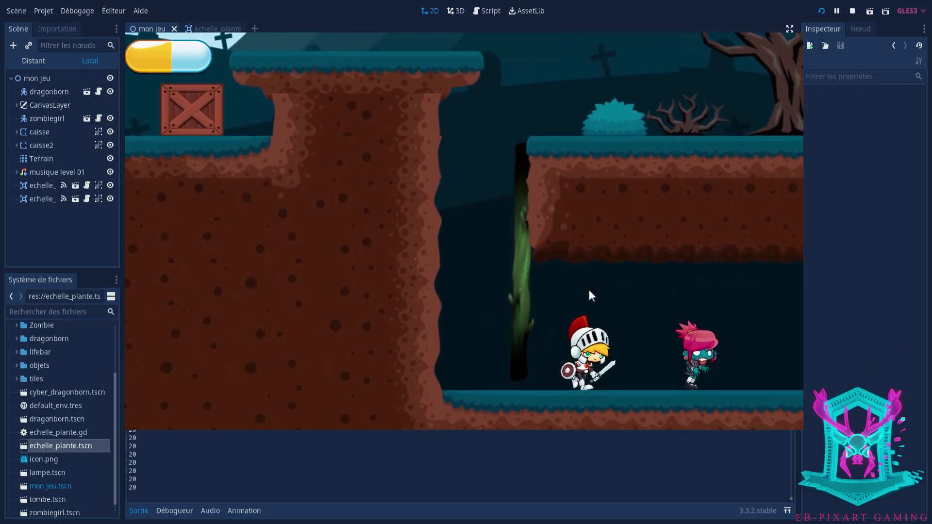
key("Left")
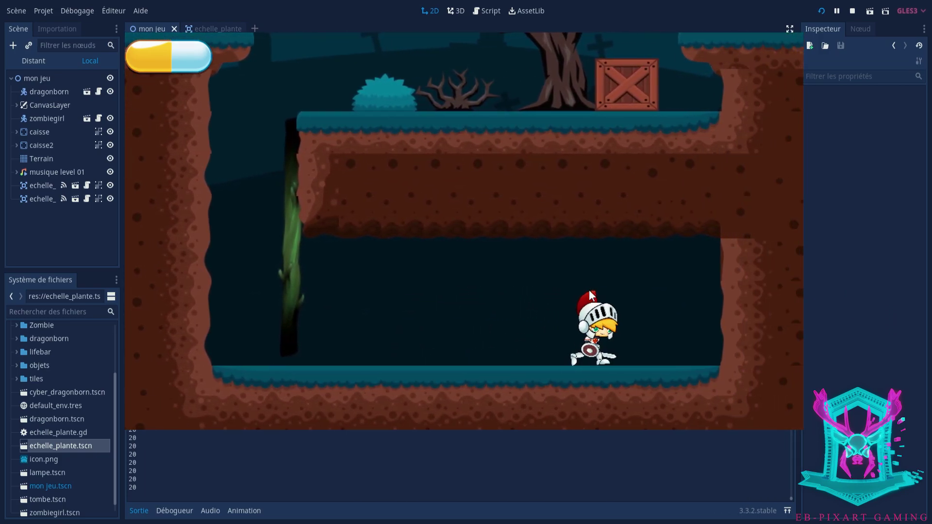
key("Right")
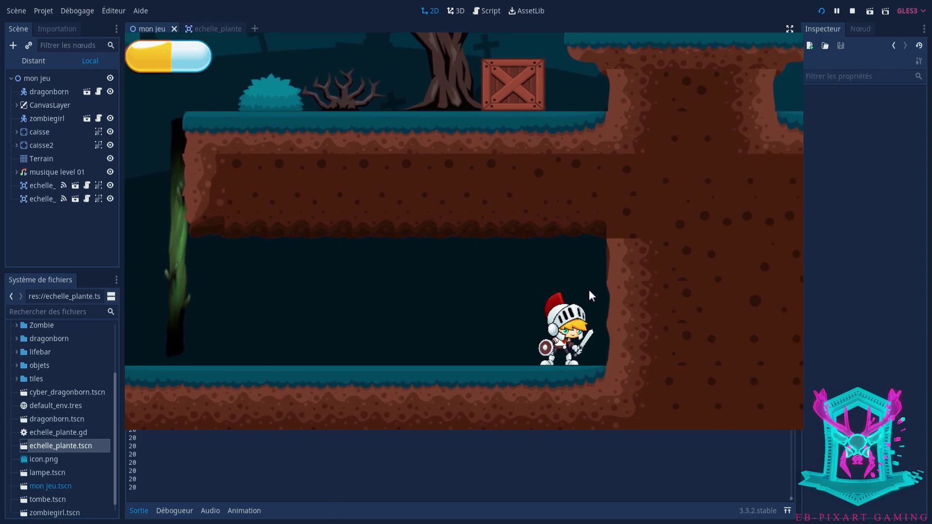
key("Left")
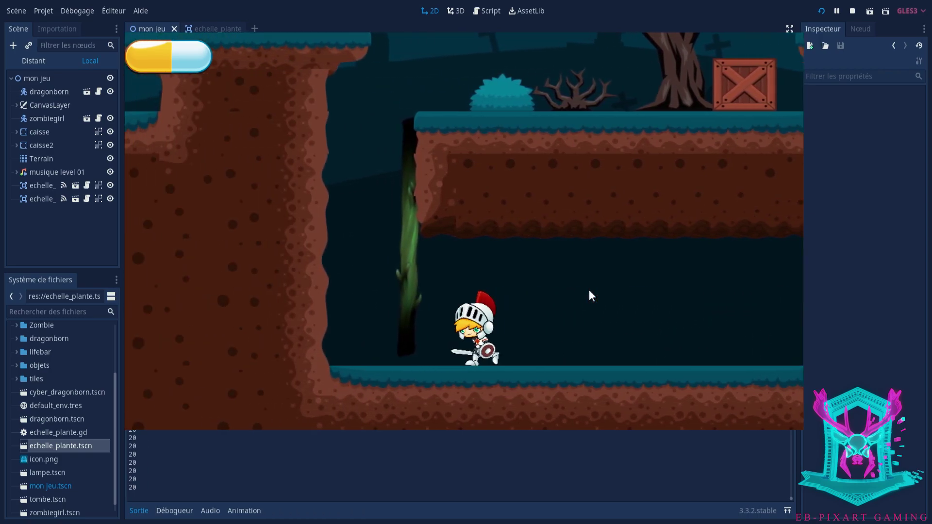
key("Up")
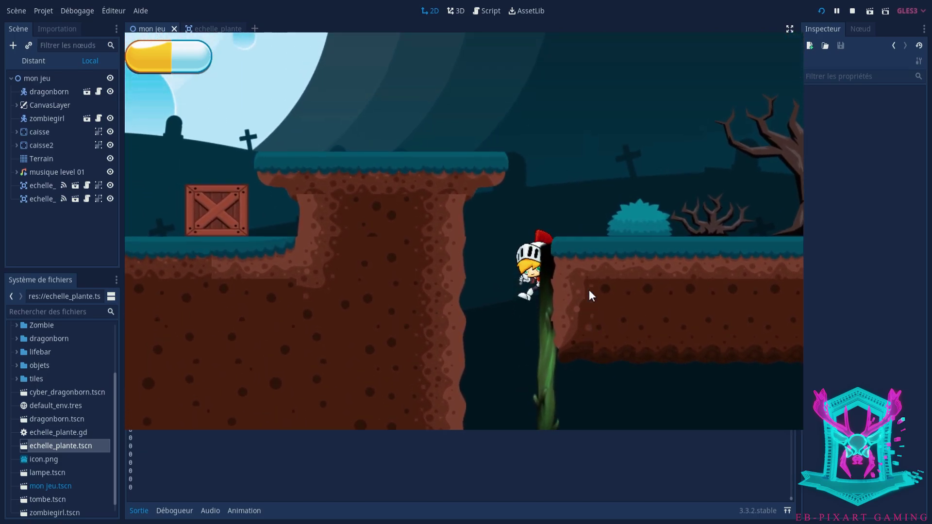
key("Right")
key("Right")
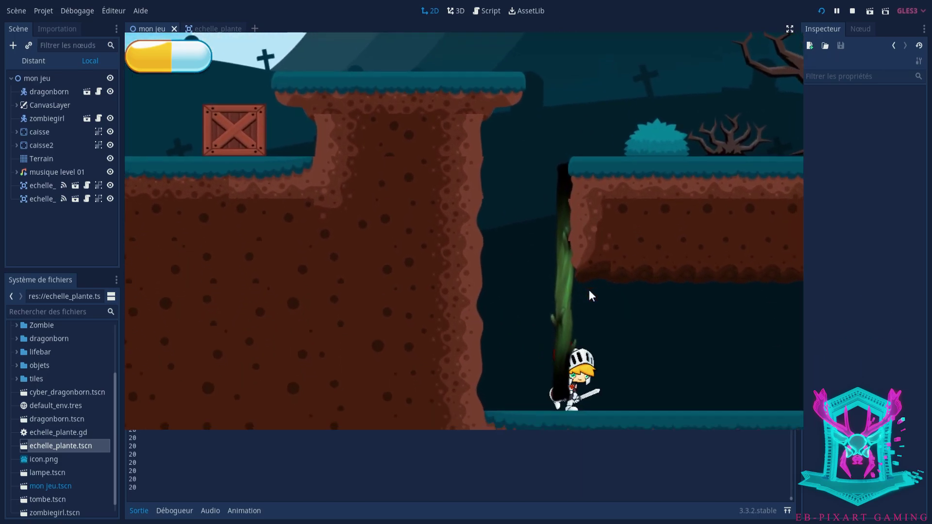
key("Right")
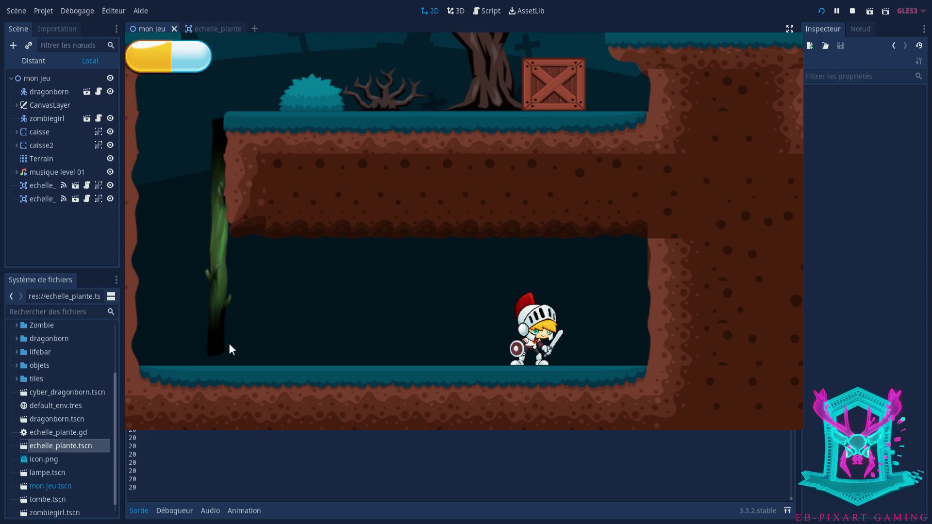
- Walk the knight left across the cave to the vine and start climbing it
key("Left")
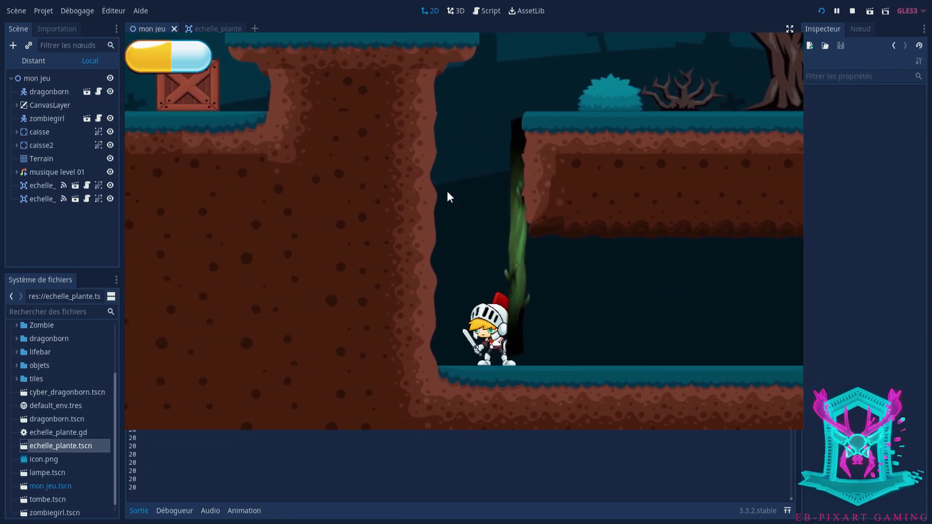
key("Up")
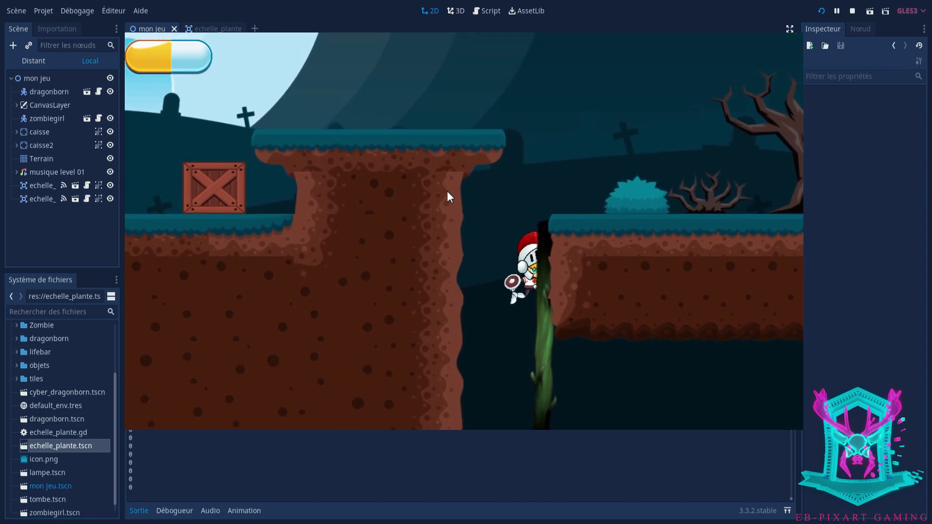
- Leave the cave vine and cross the crate and platforms rightward, swinging the sword
key("Right")
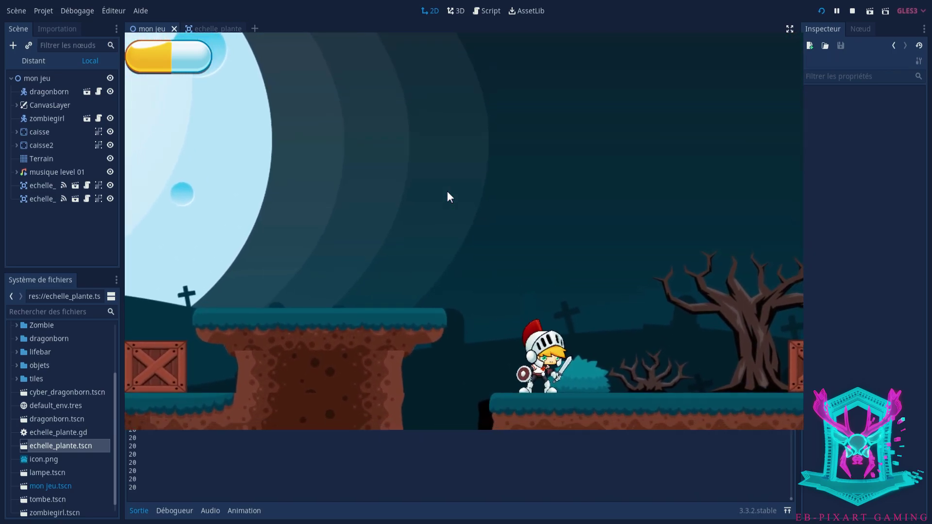
key("x")
key("Right")
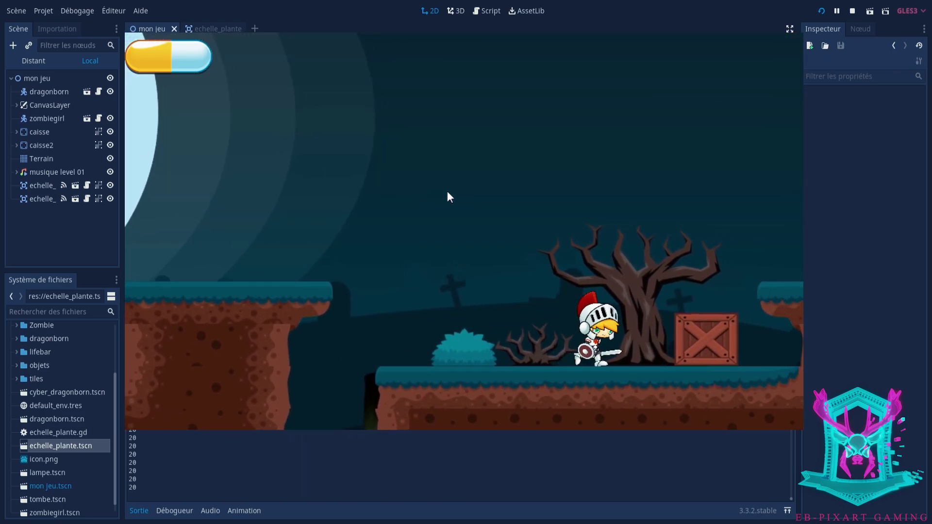
key("space")
key("space")
key("Right")
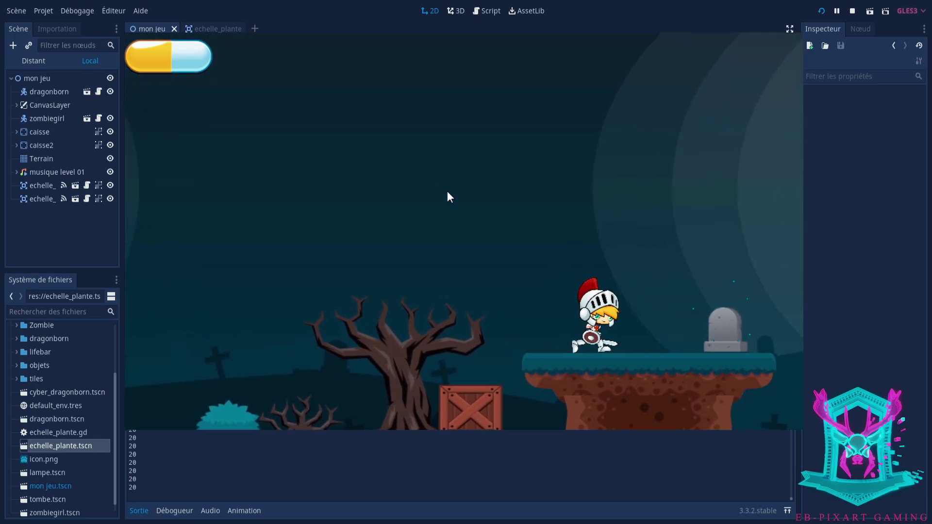
key("Right")
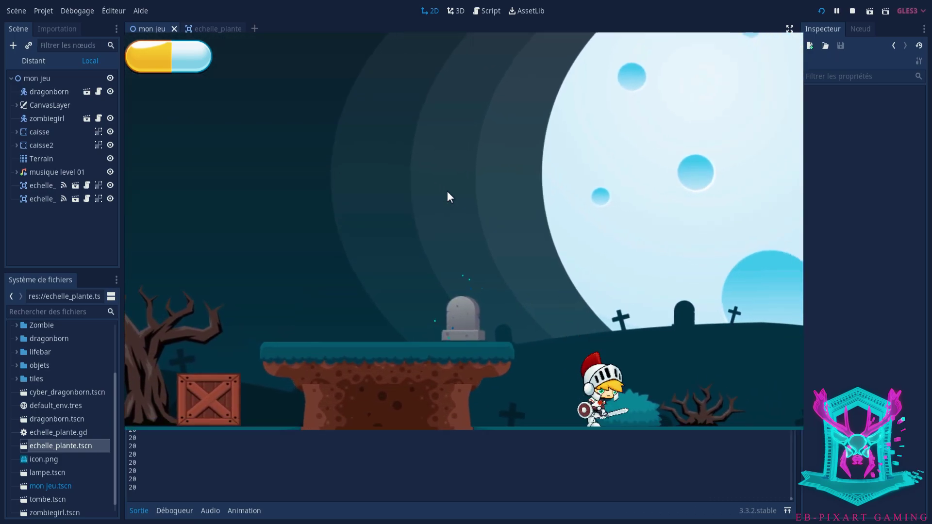
key("x")
key("Right")
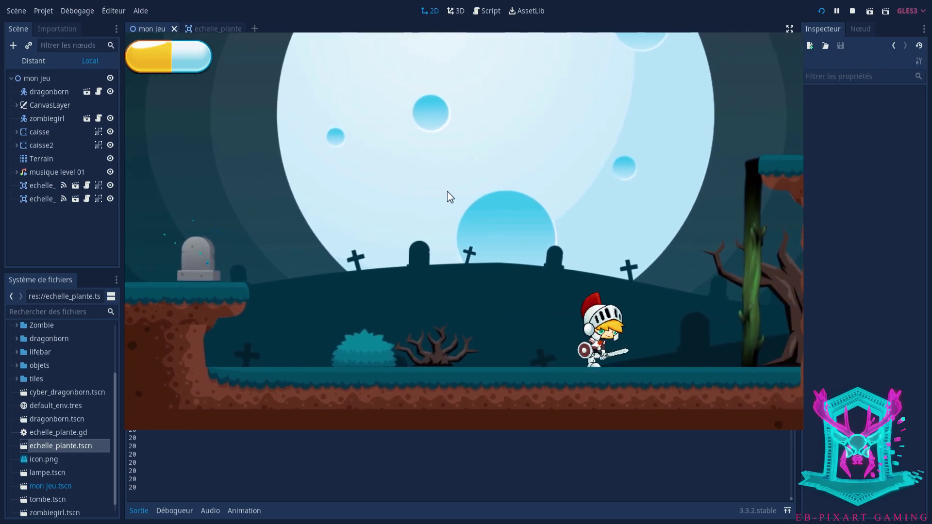
- Climb the right-hand green vine onto the tall platform, then jump down and walk left
key("Up")
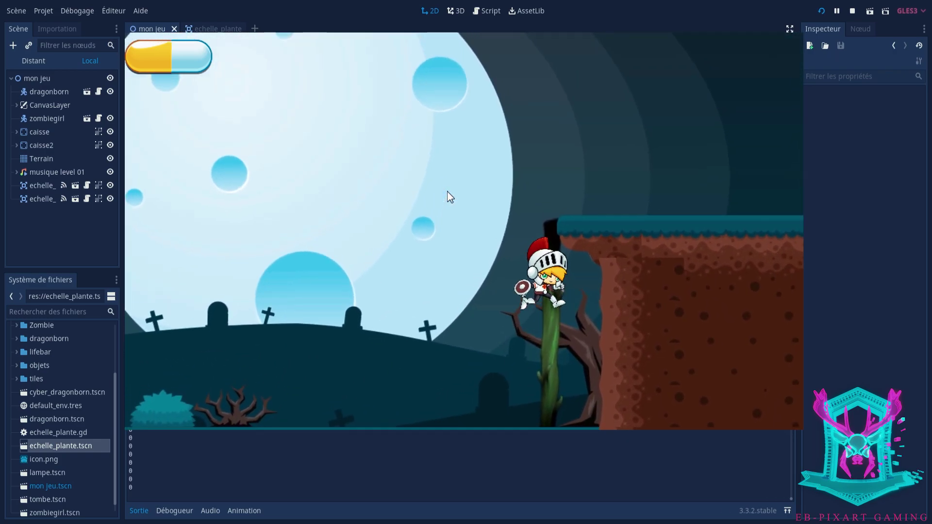
key("Right")
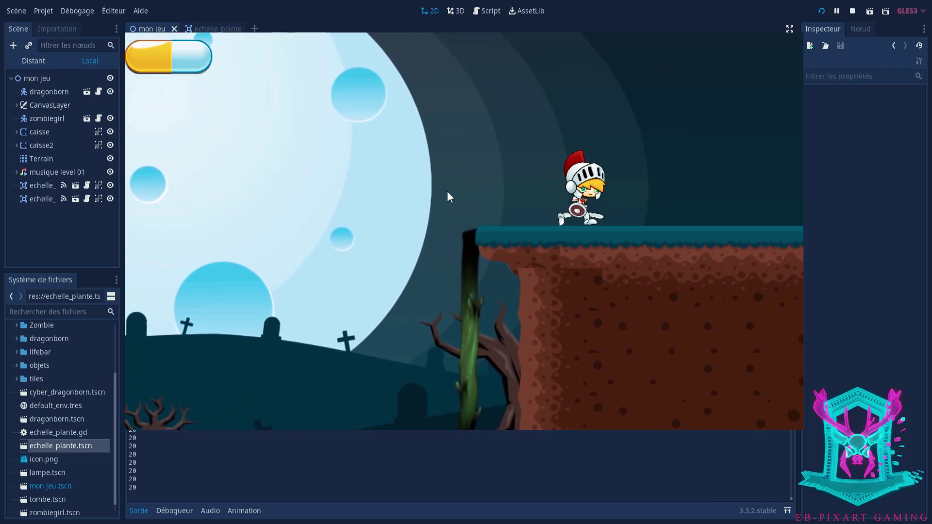
key("Left")
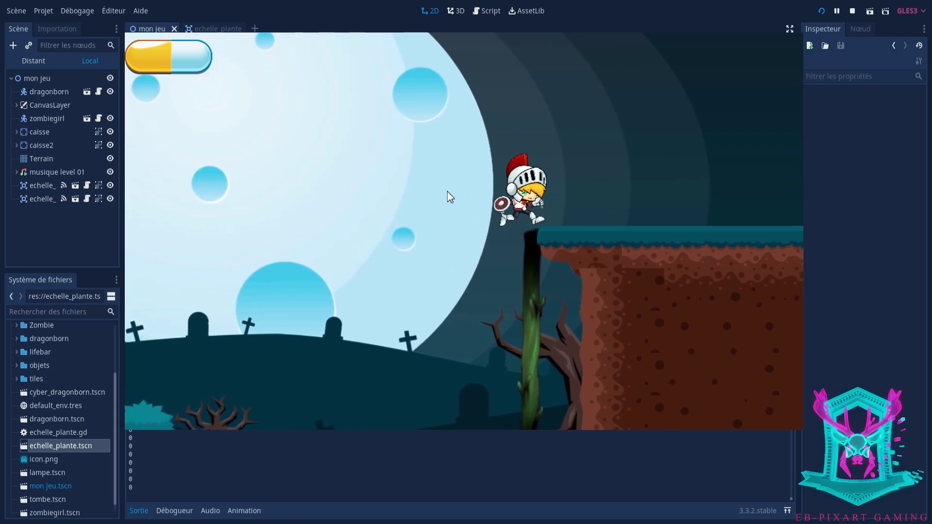
key("Right")
key("Right")
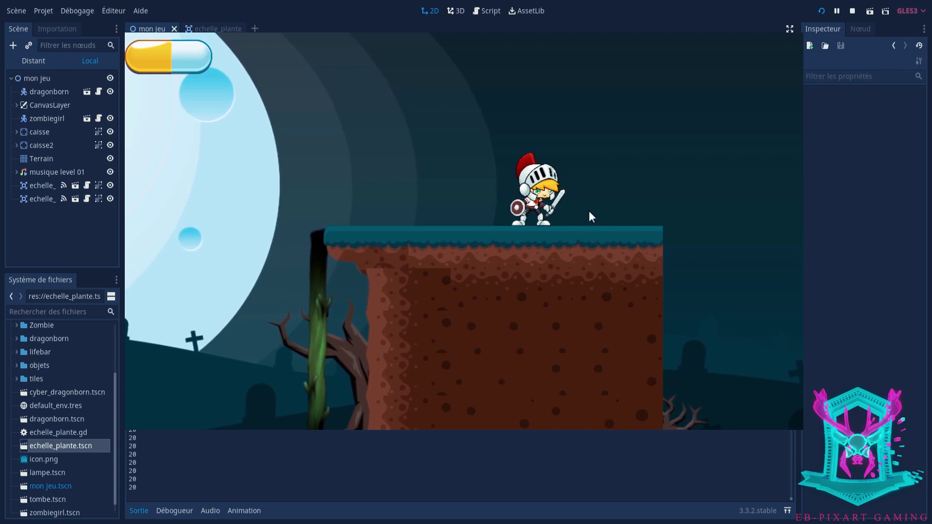
key("Left")
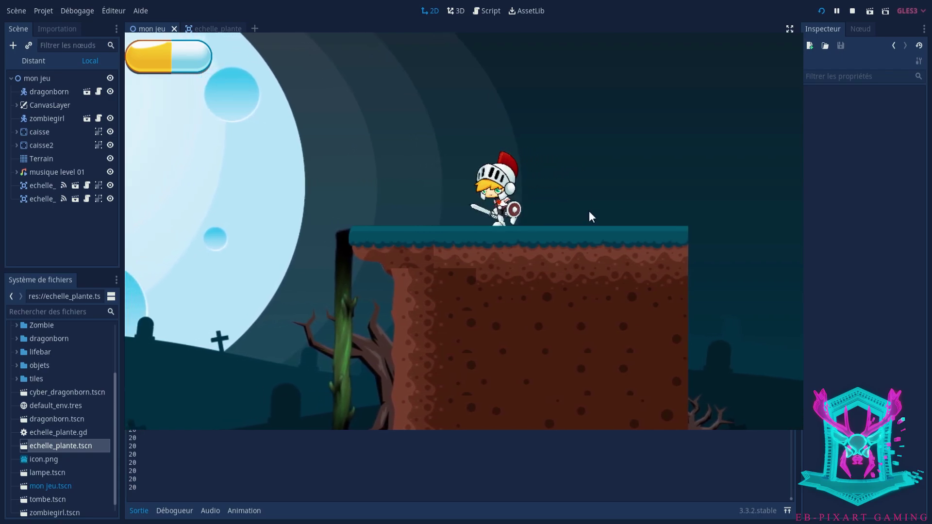
key("Up")
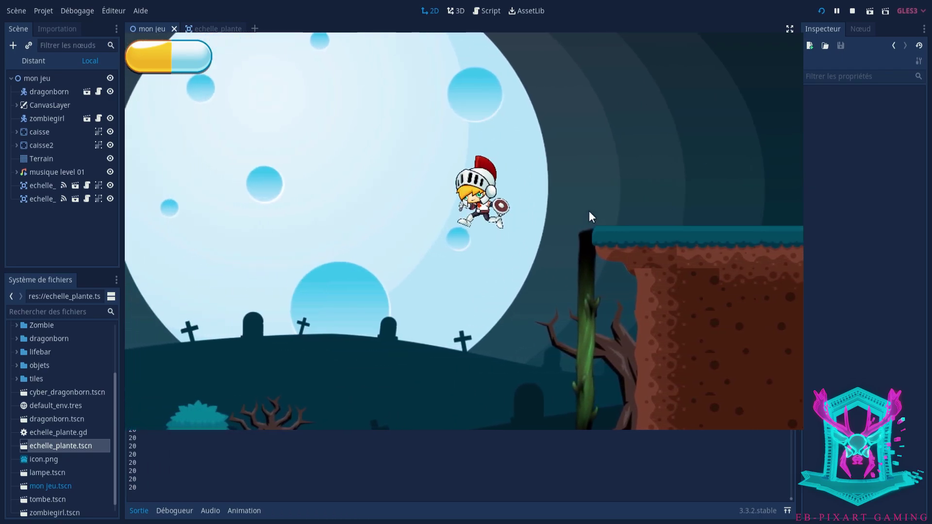
key("Left")
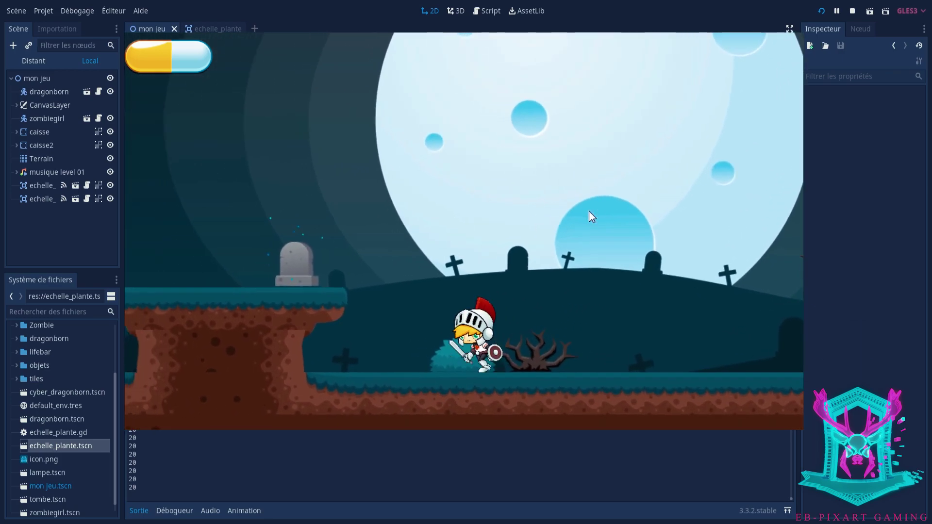
key("Right")
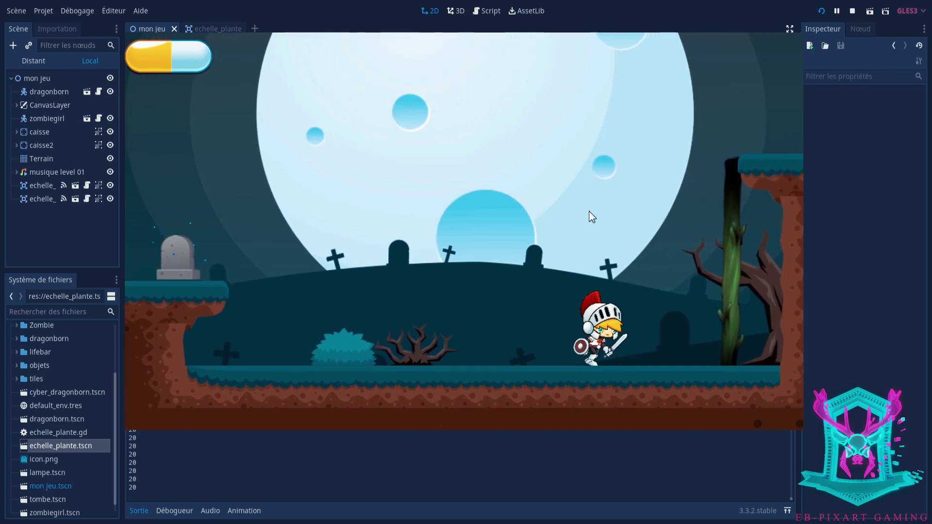
key("Left")
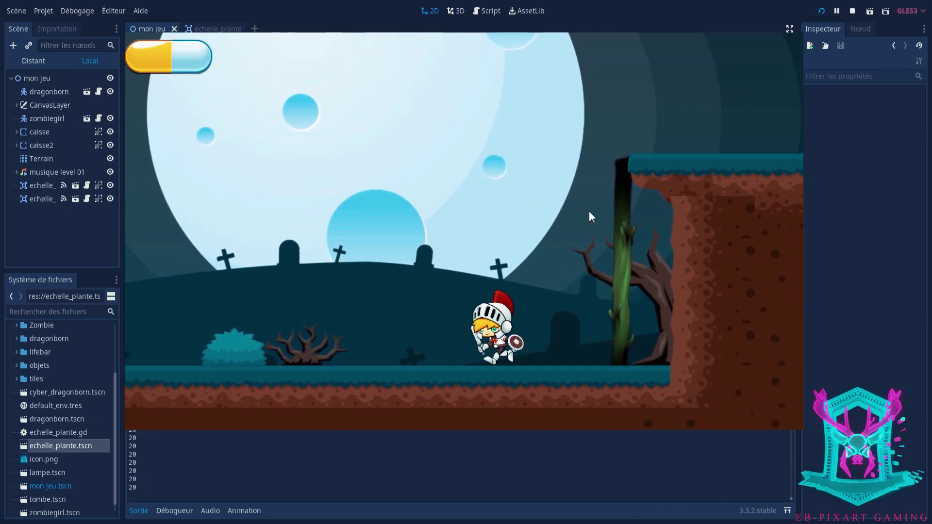